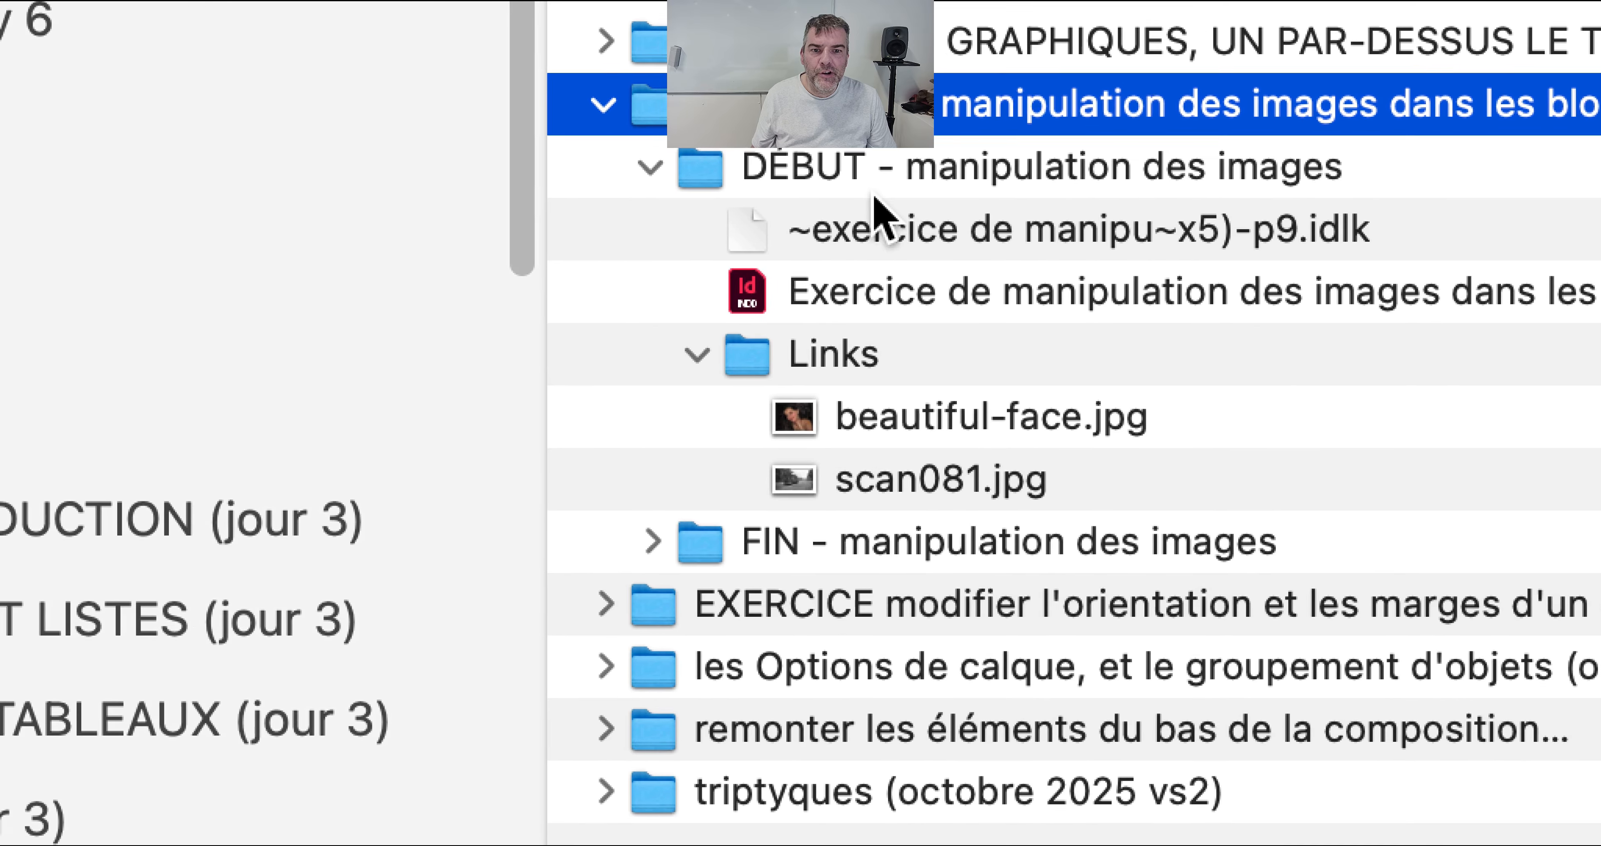
# Step: Select "Exercice de manipulation des images dans les blocs, le document de départ.indd" in the DÉBUT folder and switch to InDesign
pyautogui.click(876, 236)
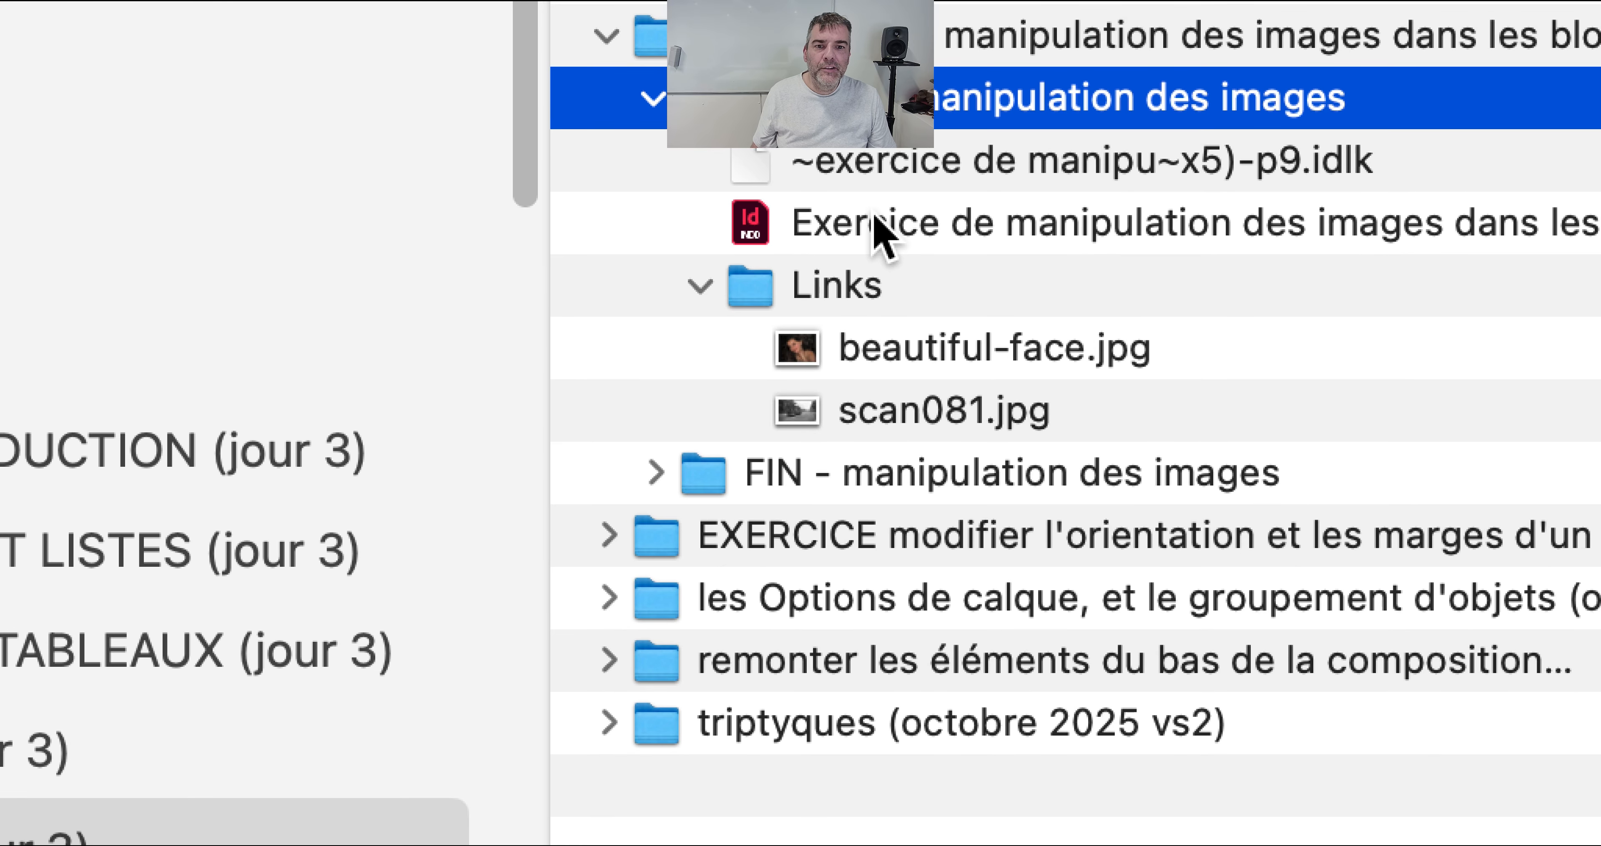
pyautogui.click(877, 231)
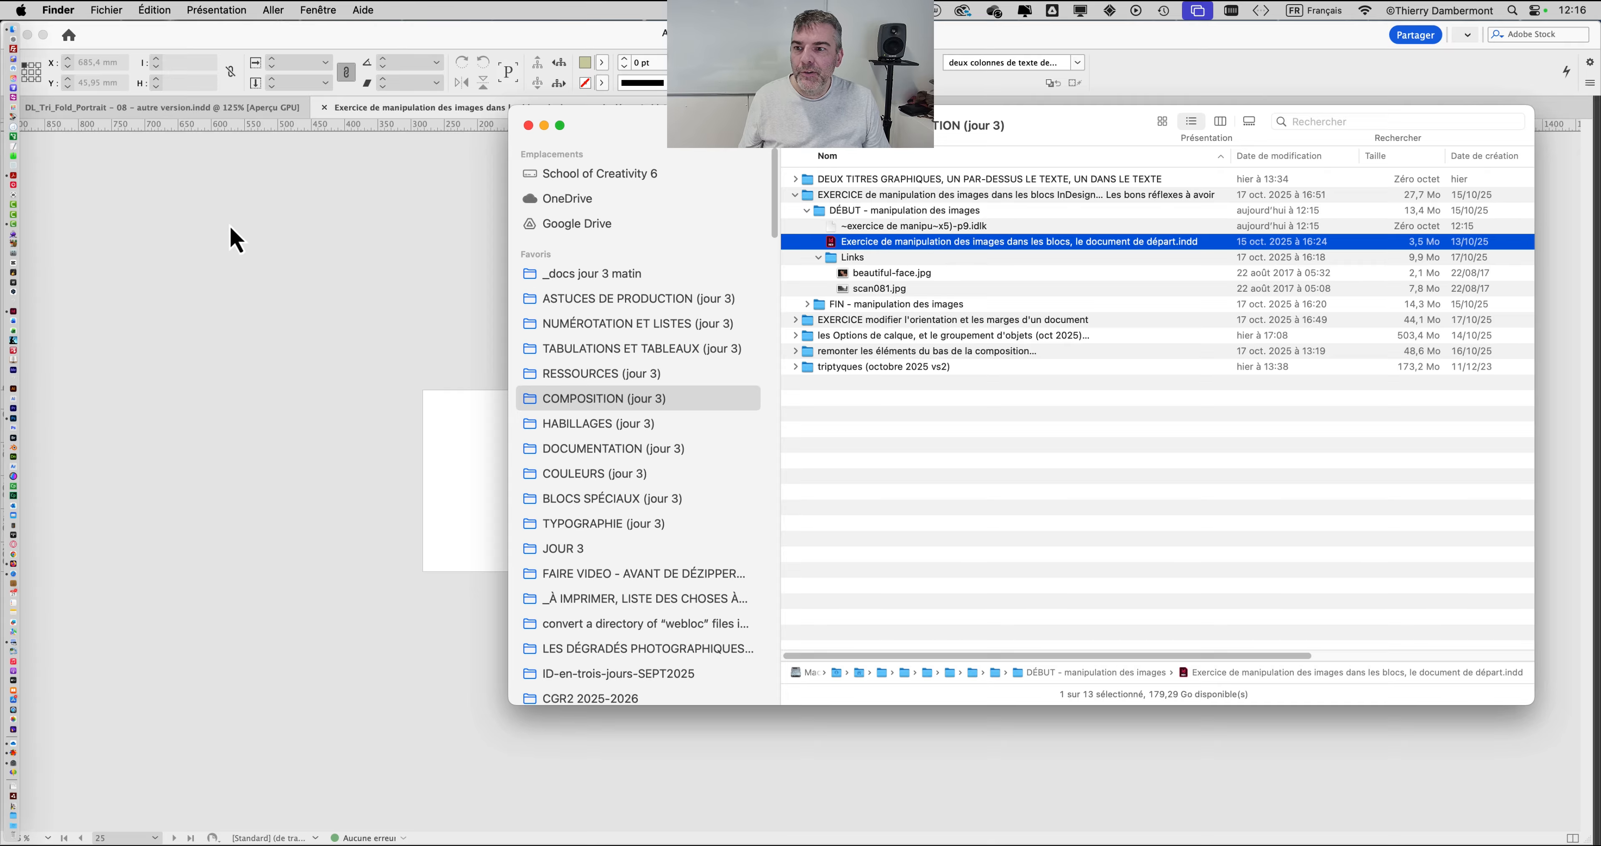
pyautogui.click(229, 225)
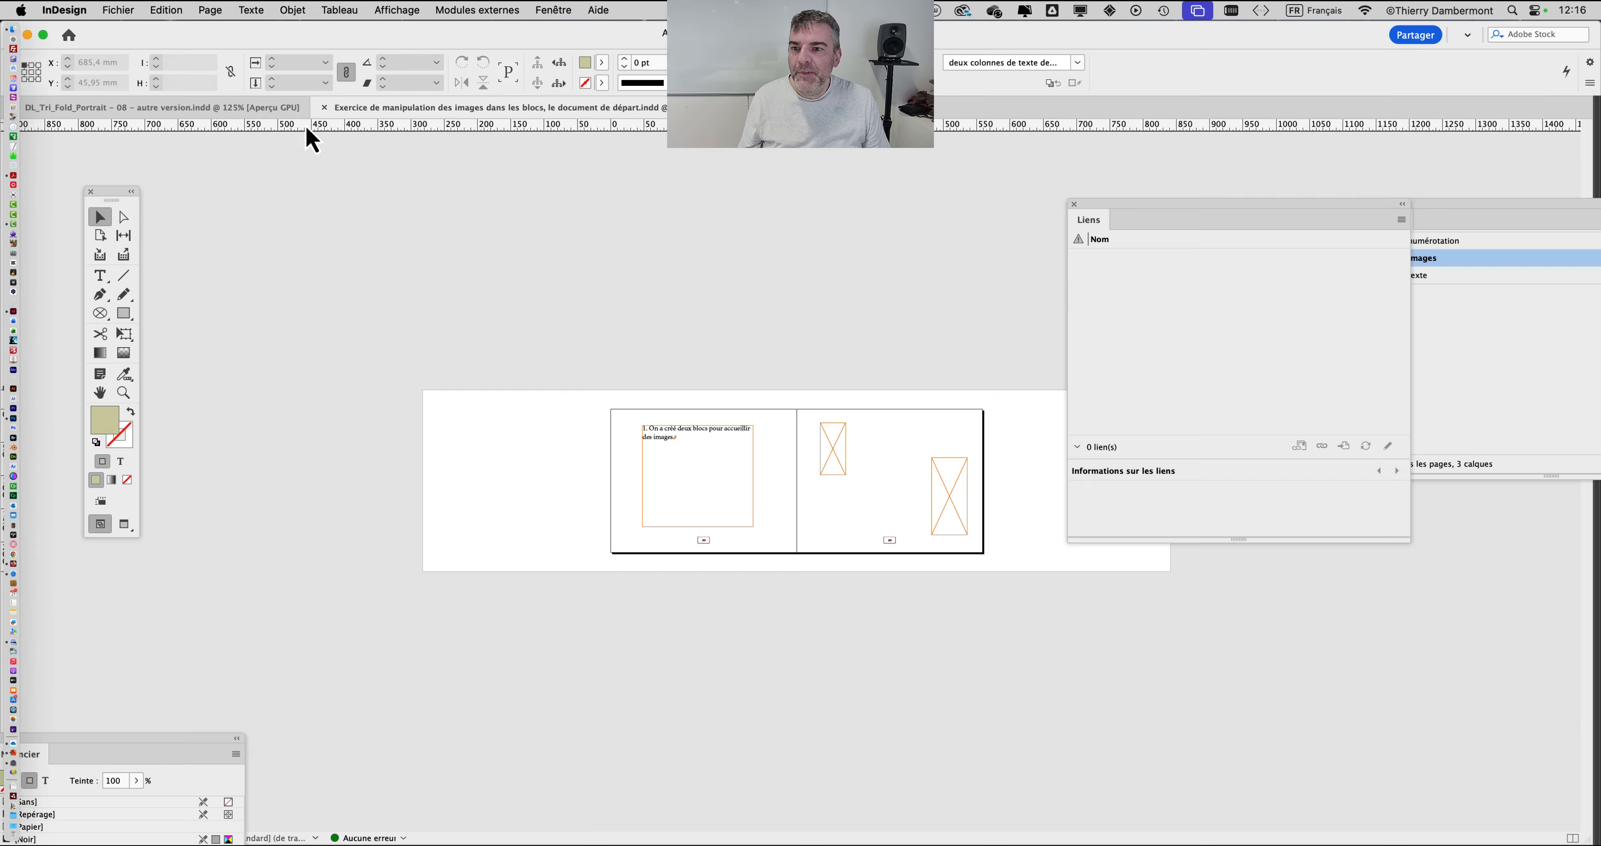
# Step: Close the exercise document and the DL_Tri_Fold_Portrait document, and reposition the application window
pyautogui.click(324, 109)
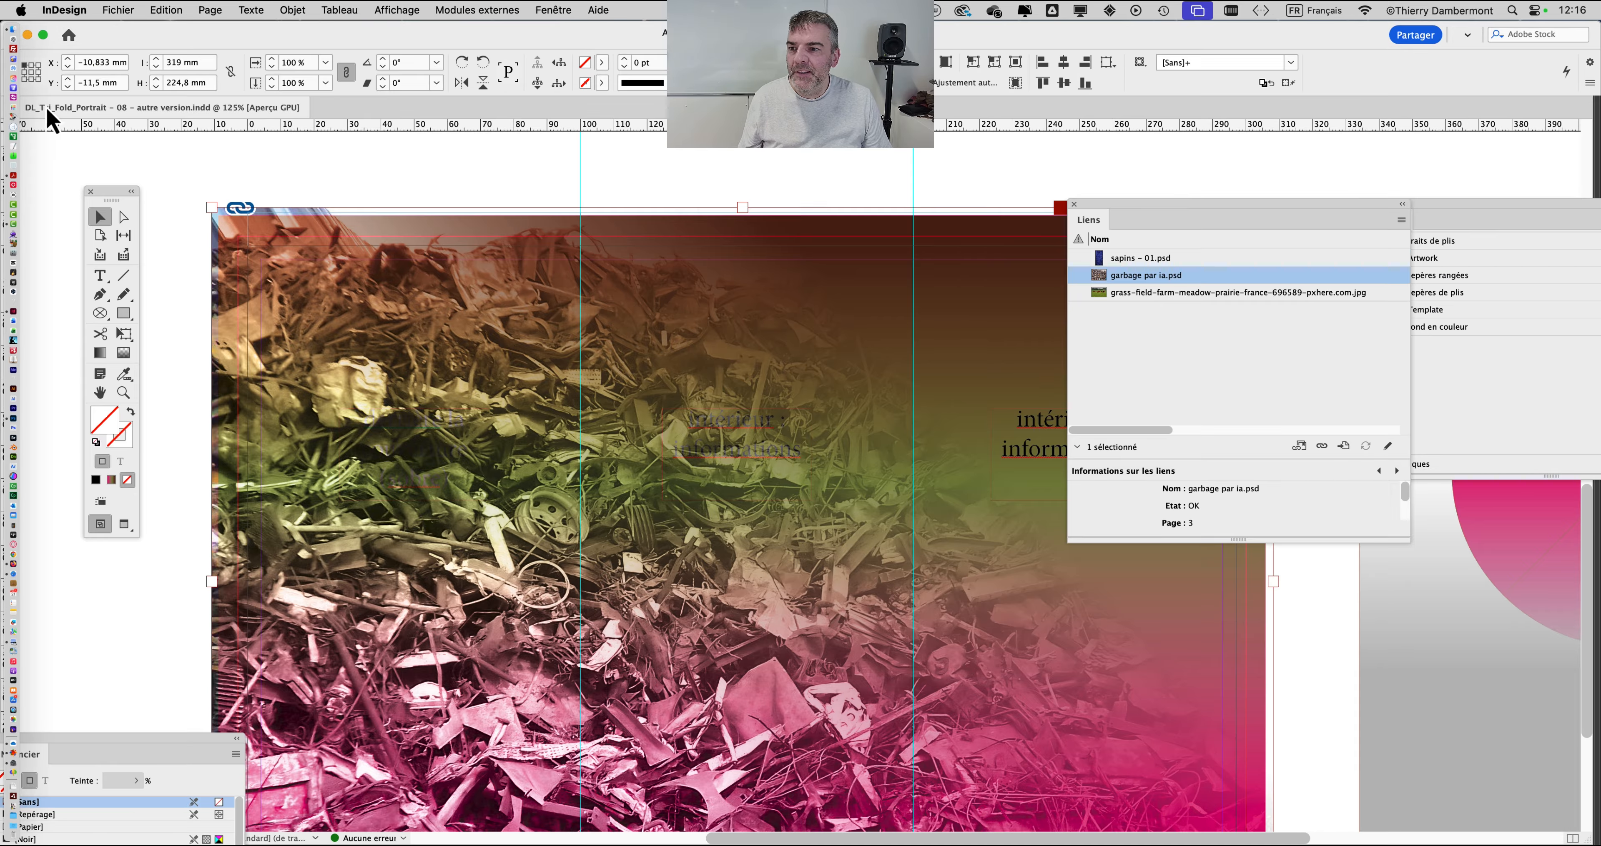
pyautogui.moveTo(112, 33); pyautogui.dragTo(199, 35)
pyautogui.click(101, 108)
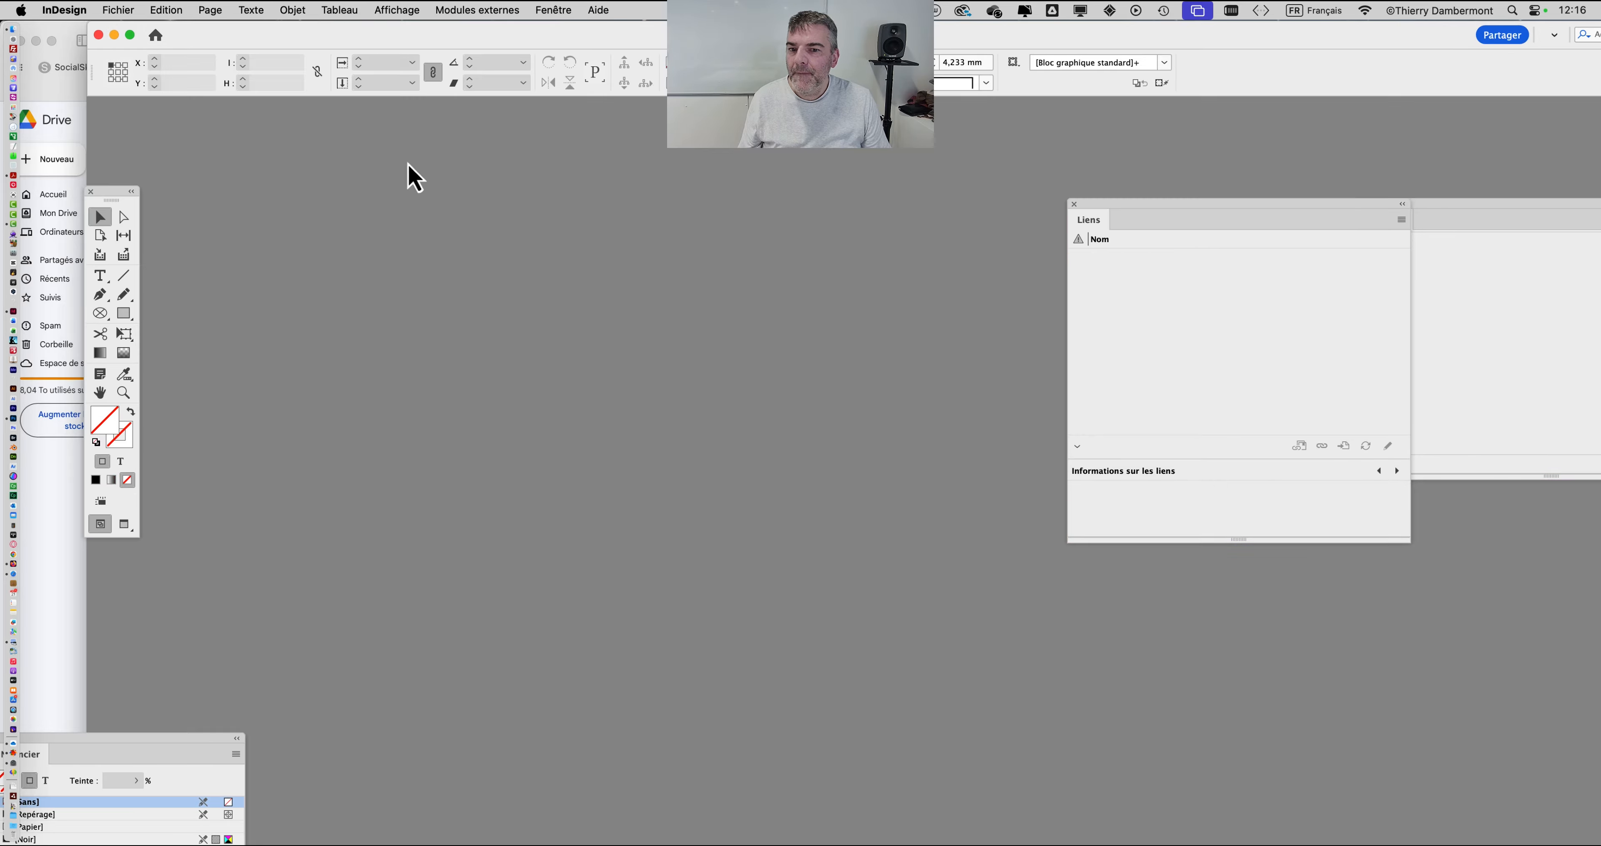
pyautogui.moveTo(371, 42); pyautogui.dragTo(292, 28)
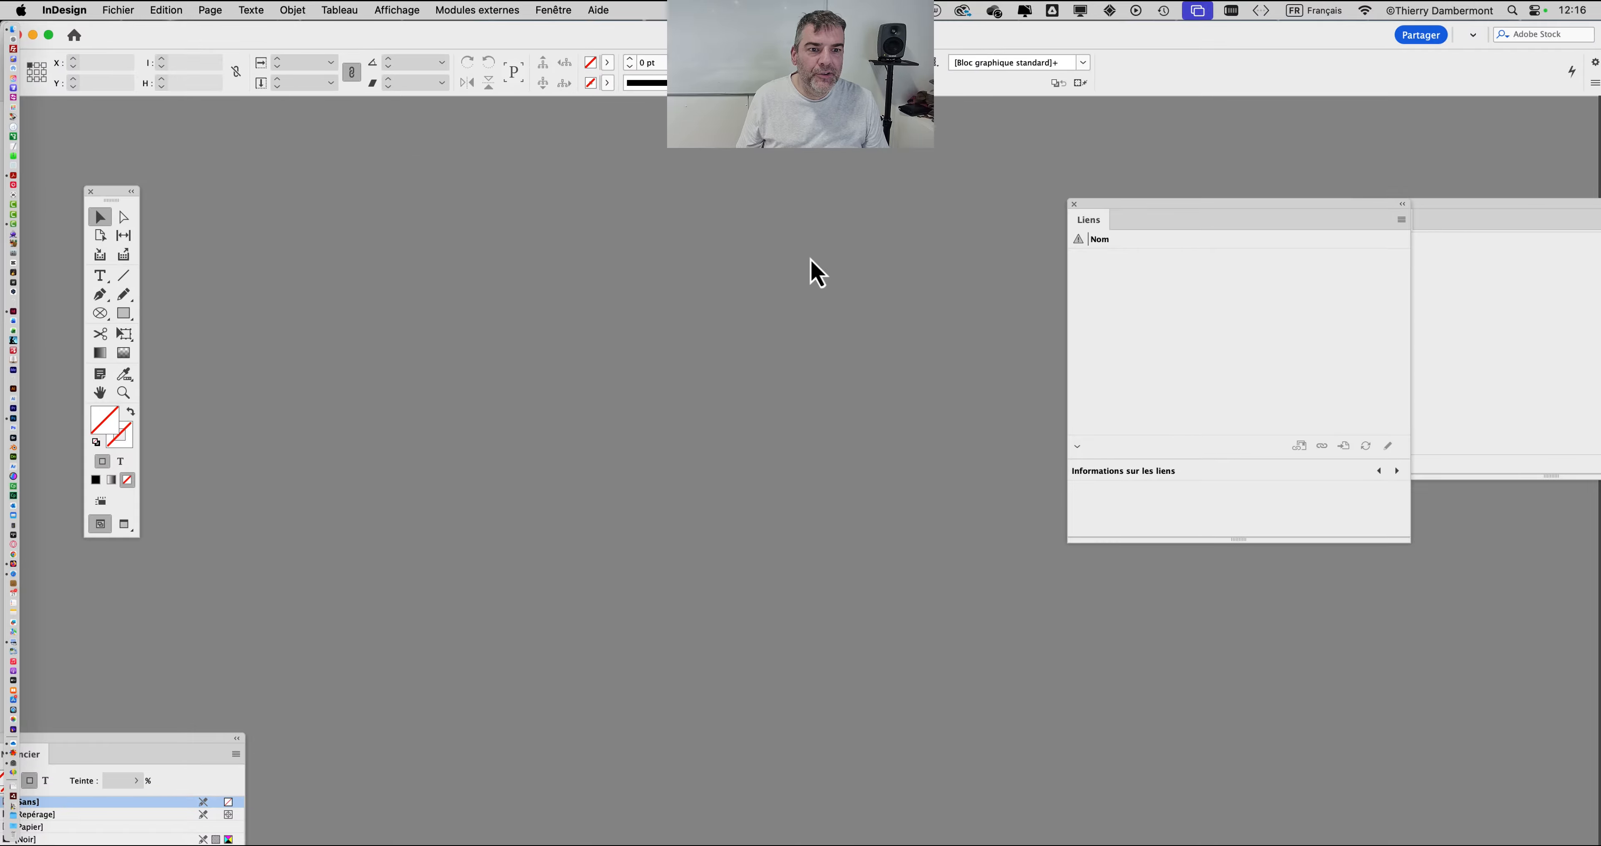
# Step: Reopen the selected starting exercise document from Finder and move the Liens panel clear of the spread
pyautogui.press('super+Tab')
pyautogui.press('super+o')
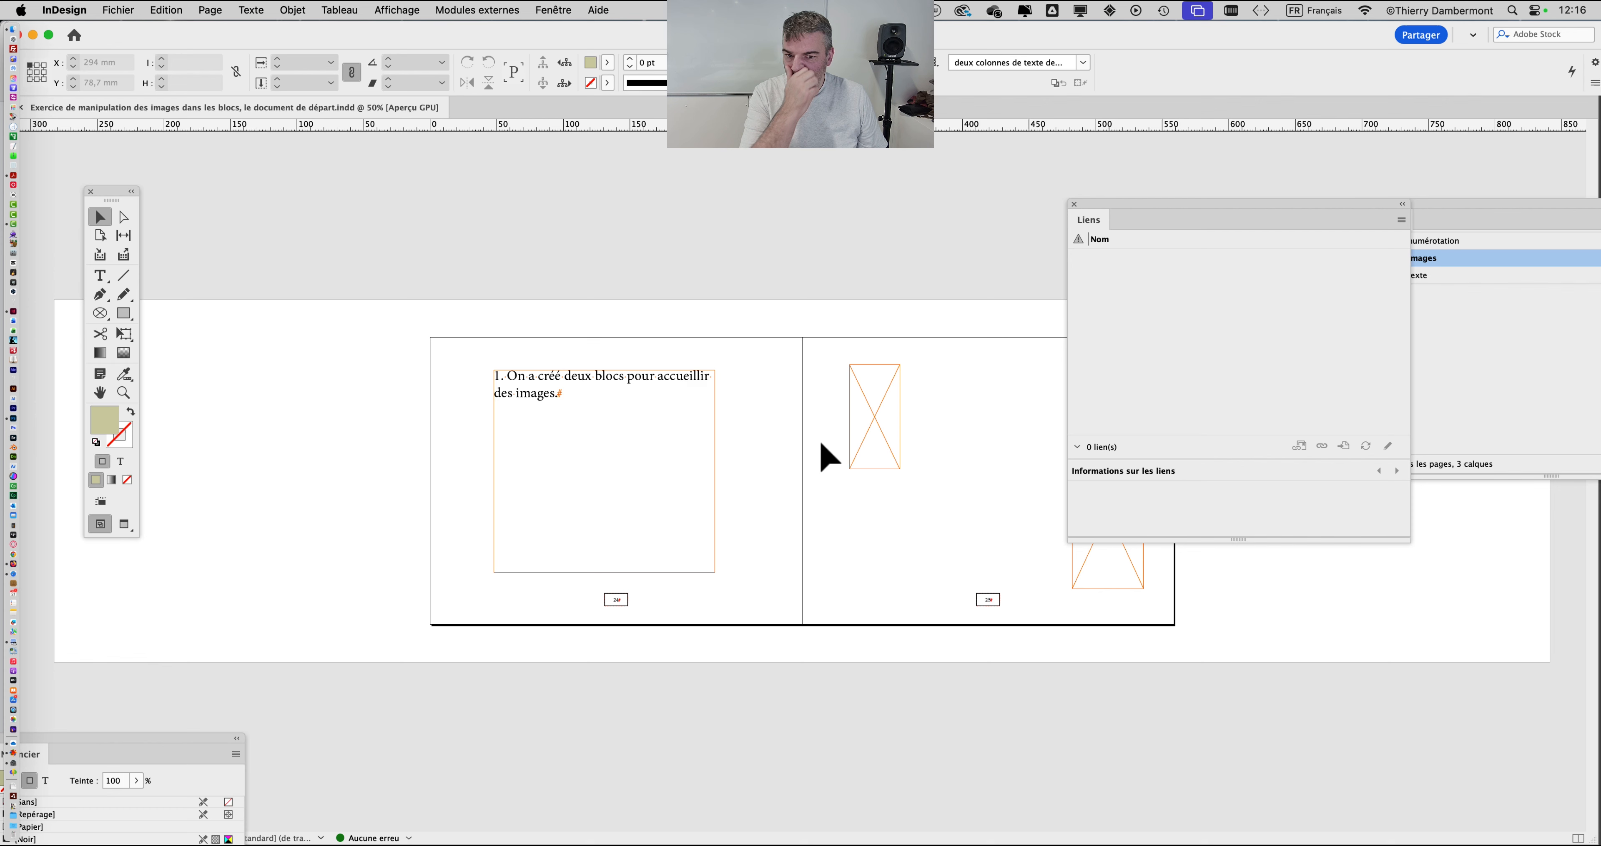
pyautogui.moveTo(1119, 221); pyautogui.dragTo(1351, 540)
# Step: Inspect the two empty image frames and the text frame on the starting document's spread
pyautogui.click(890, 416)
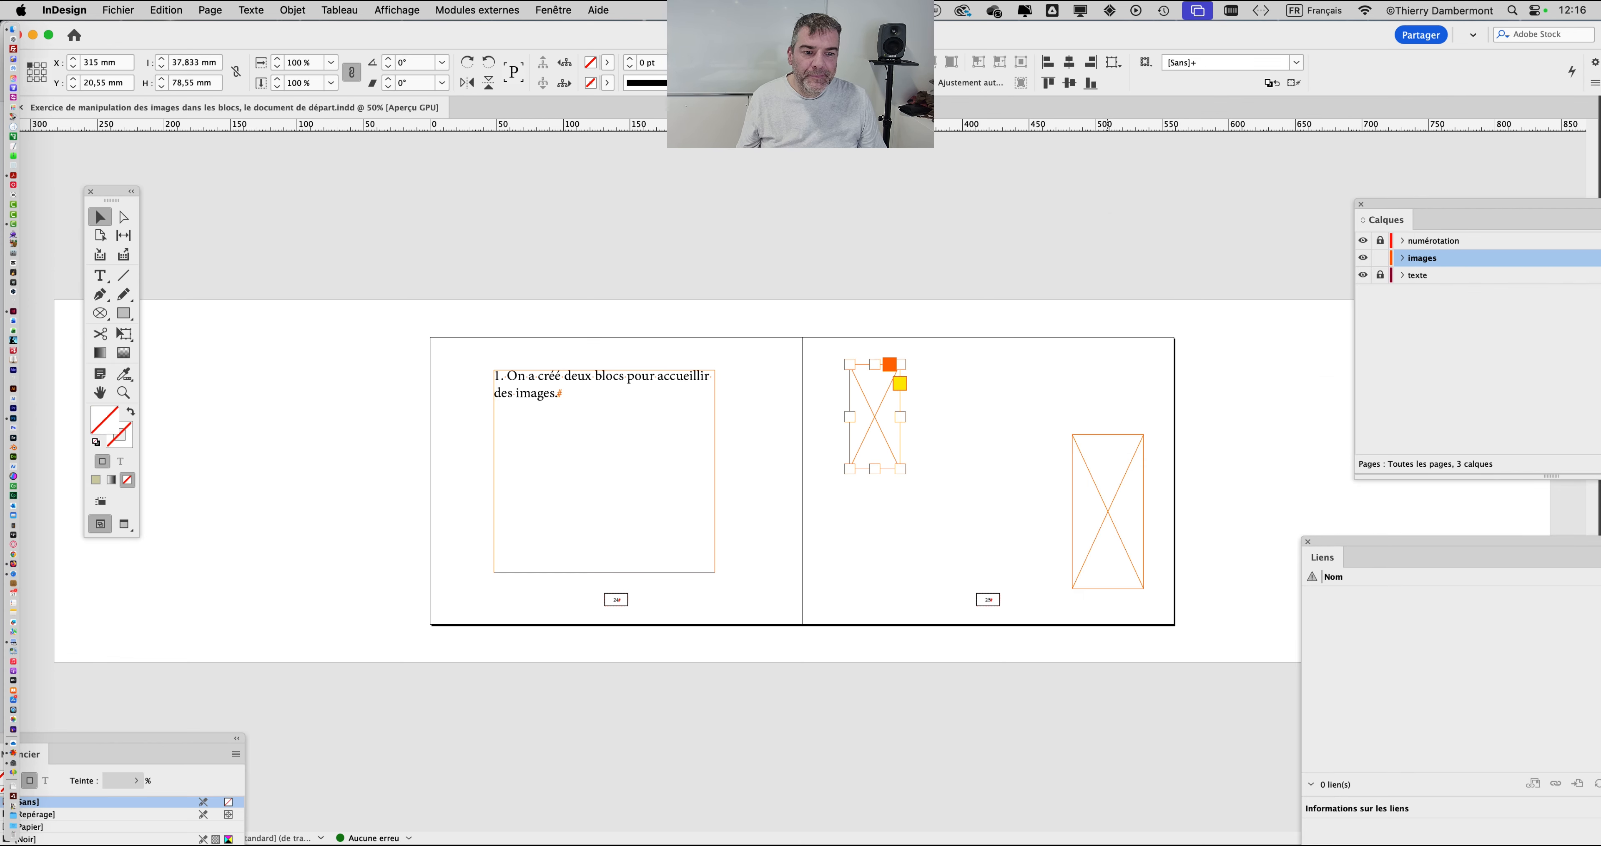
pyautogui.click(1079, 493)
pyautogui.click(711, 477)
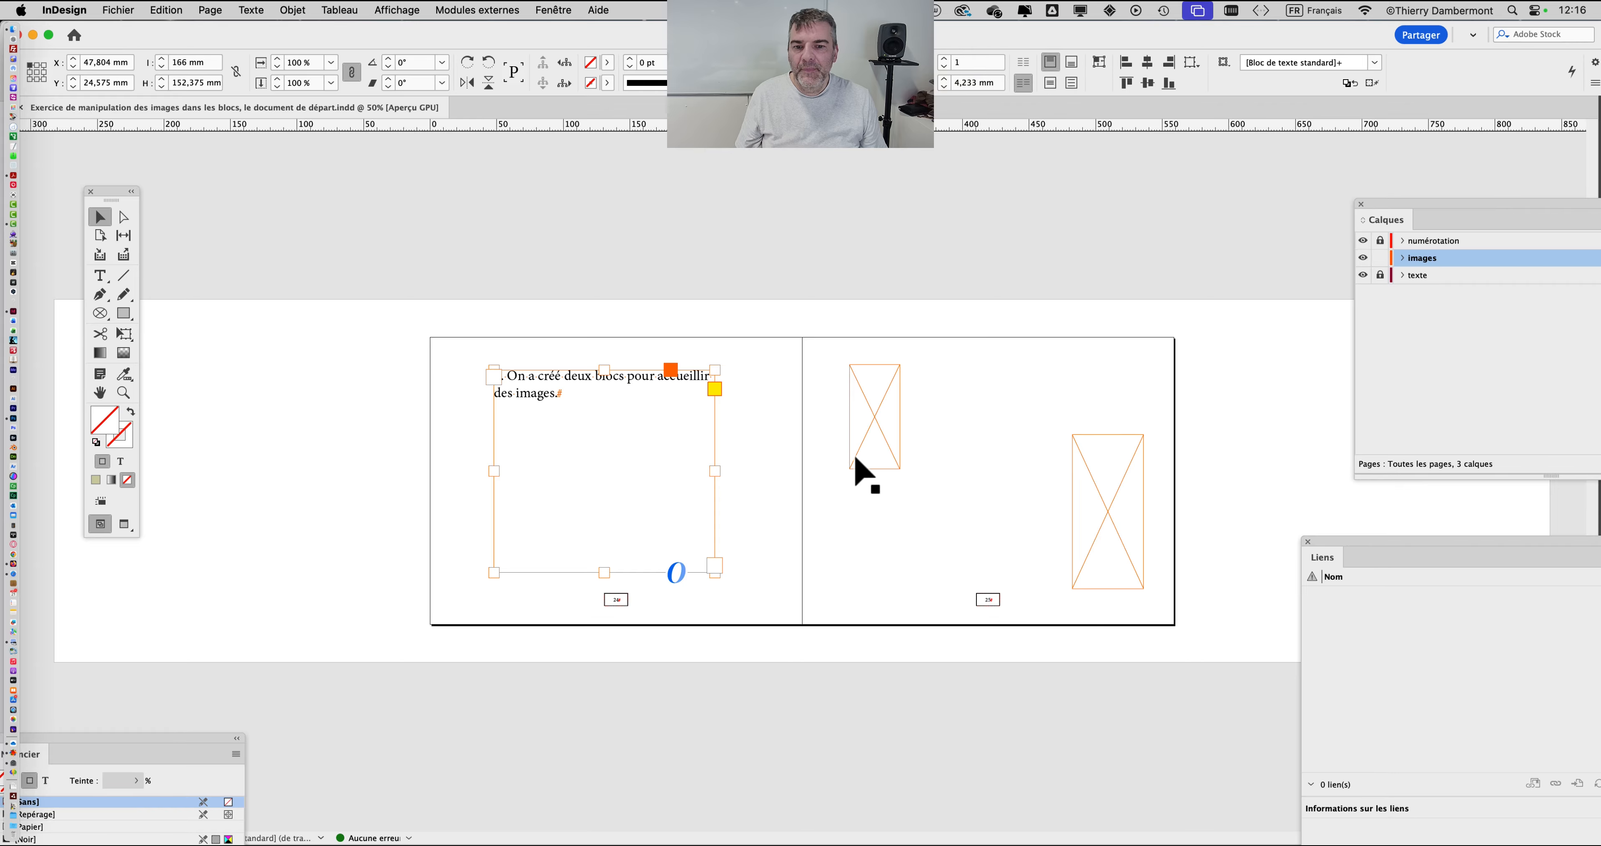
pyautogui.click(811, 311)
# Step: Switch to Finder and open "Exercice de manipulation des images dans les blocs, ce qui va être fait.indd" from the FIN folder
pyautogui.press('super+Tab')
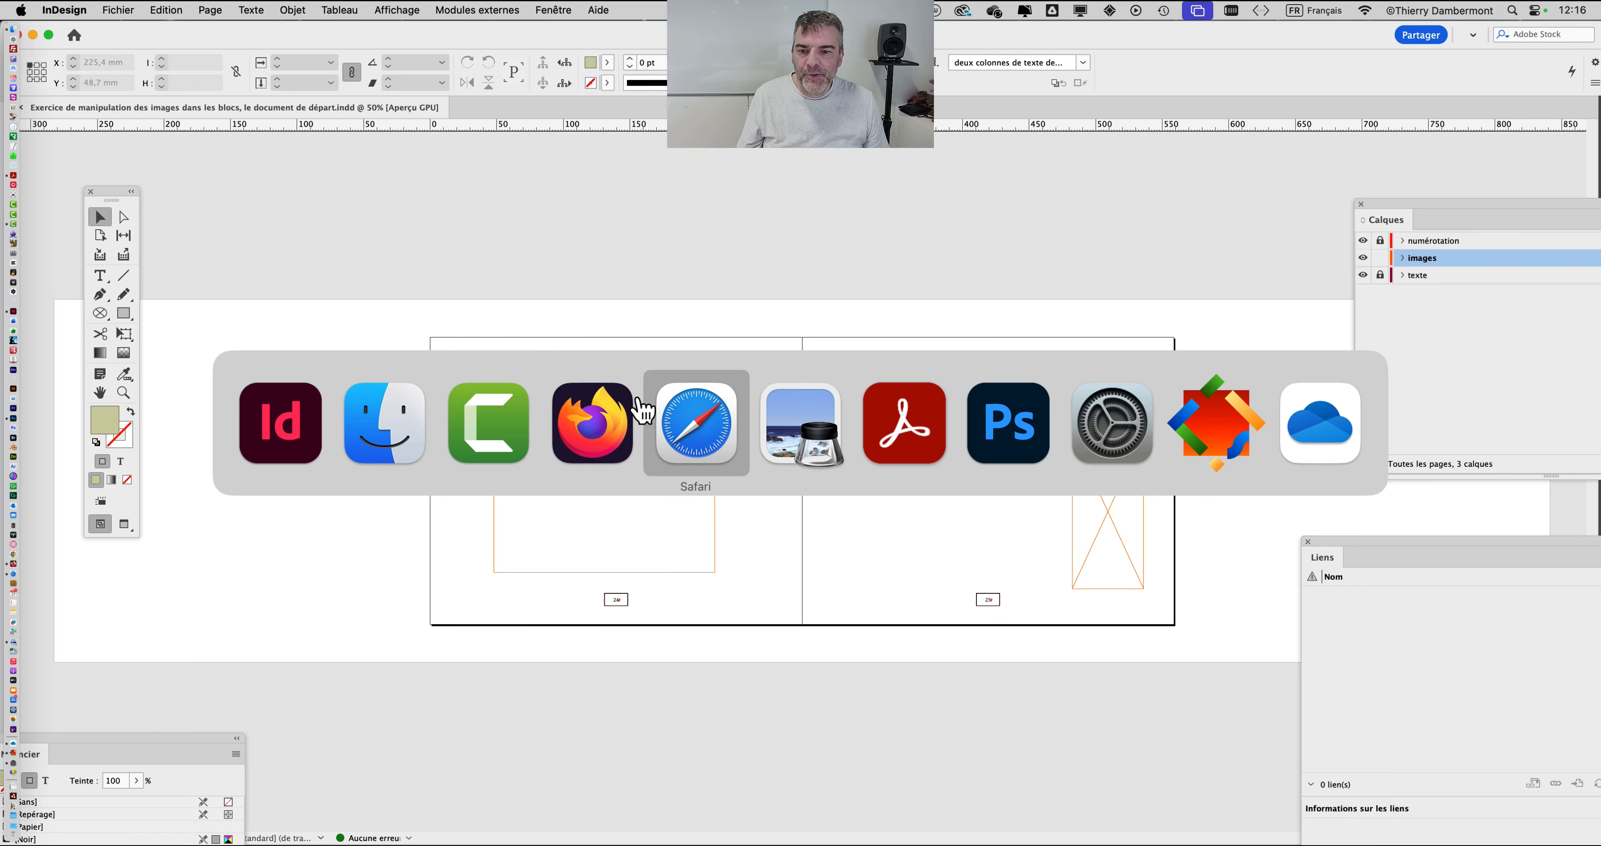
pyautogui.click(397, 435)
pyautogui.click(807, 304)
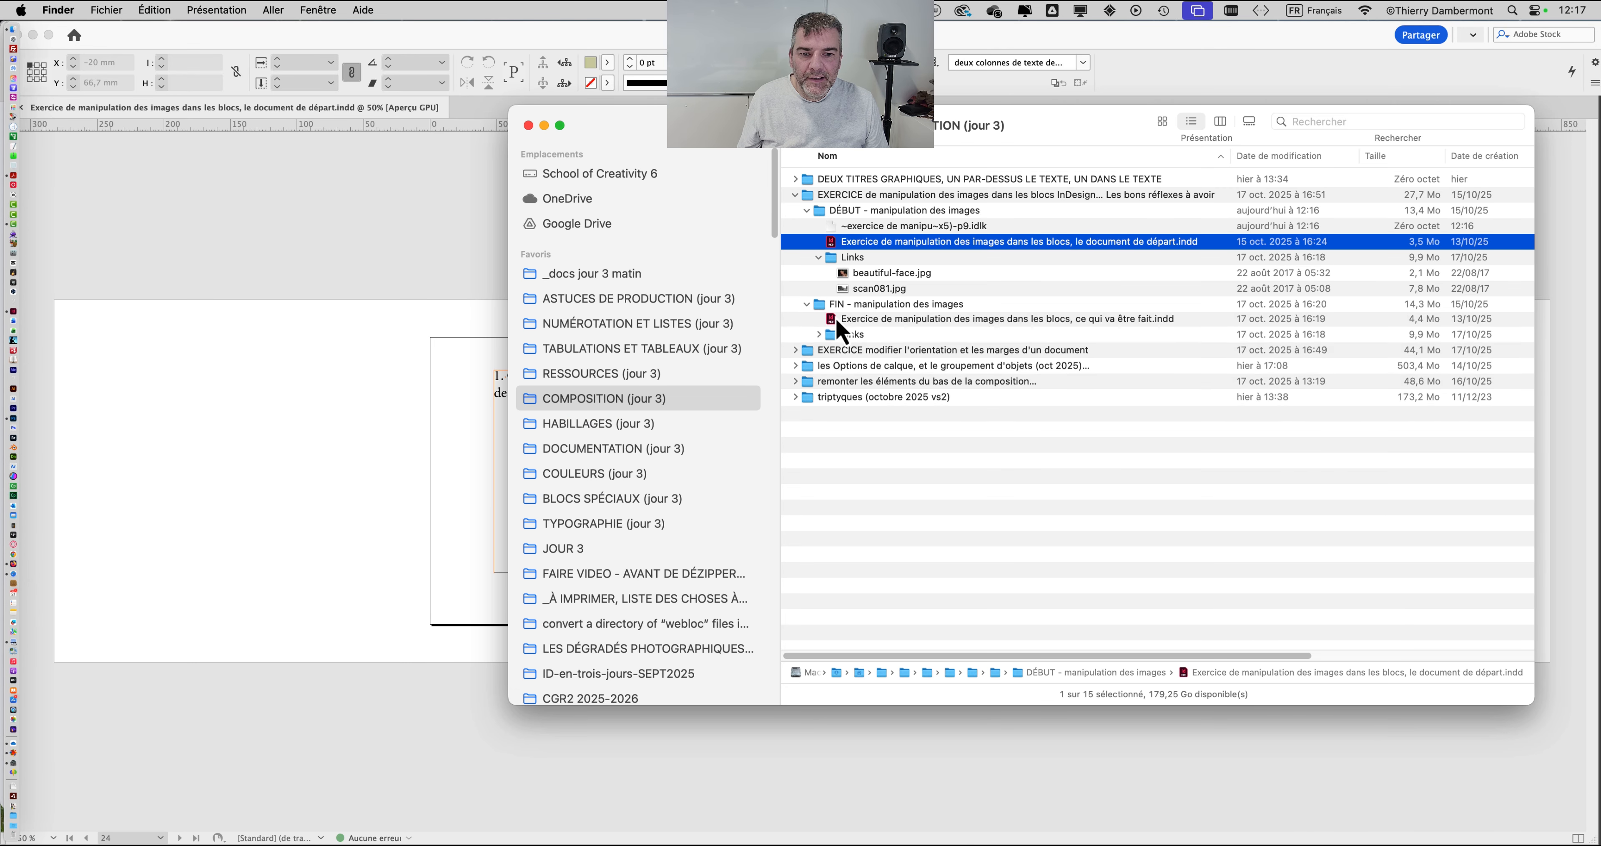
pyautogui.click(840, 321)
pyautogui.doubleClick(840, 320)
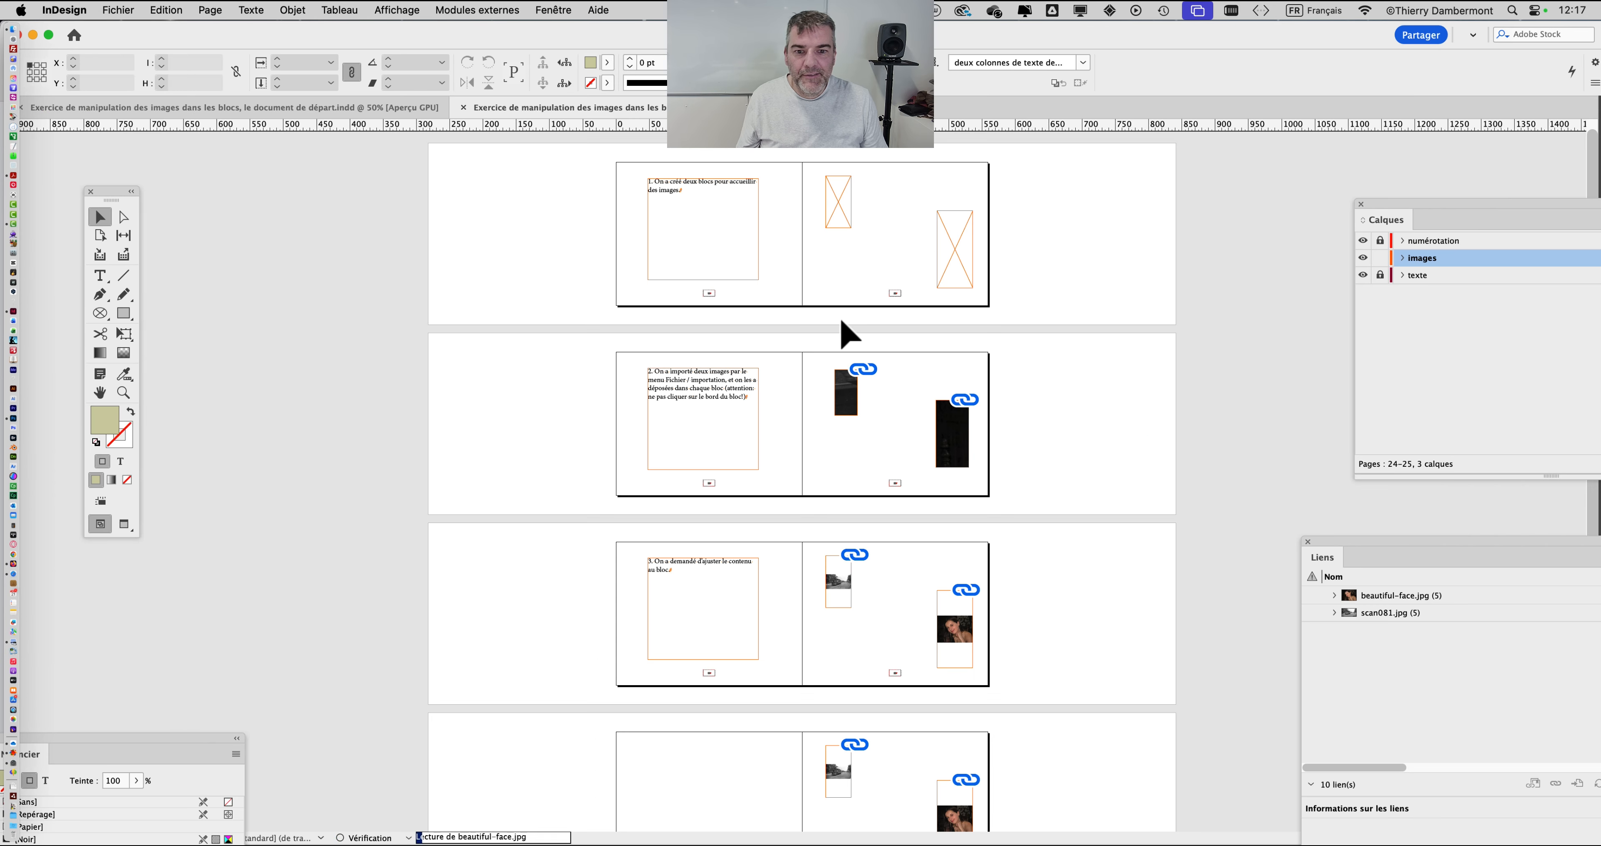
# Step: Hide the floating panels except the toolbox to leave the spread for pages 26–27 unobstructed
pyautogui.press('super+plus')
pyautogui.press('super+plus')
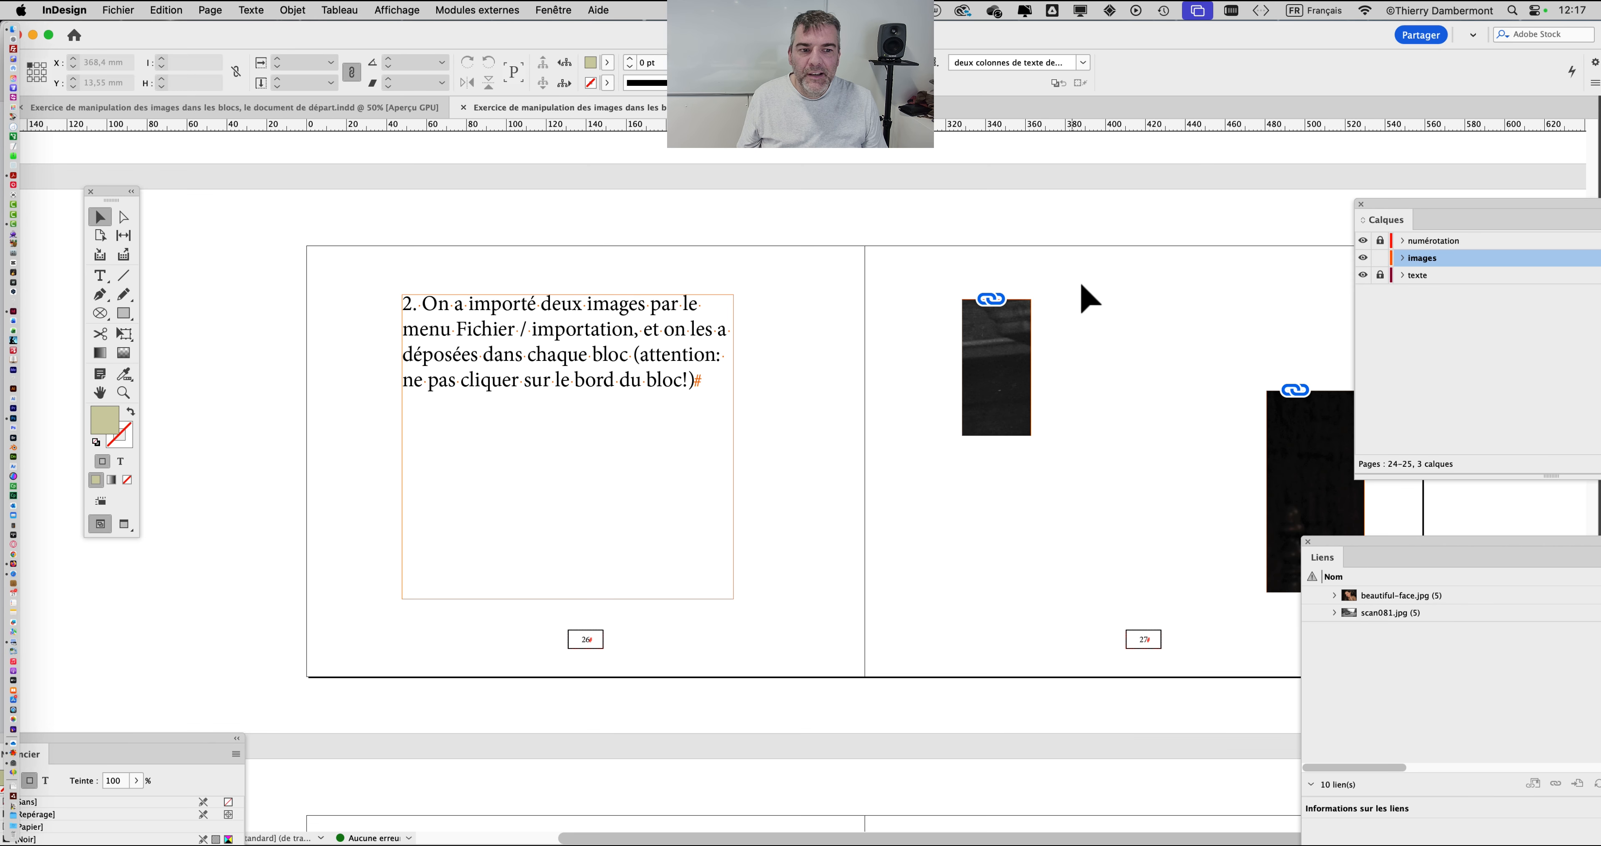
pyautogui.hotkey('shift', 'Tab')
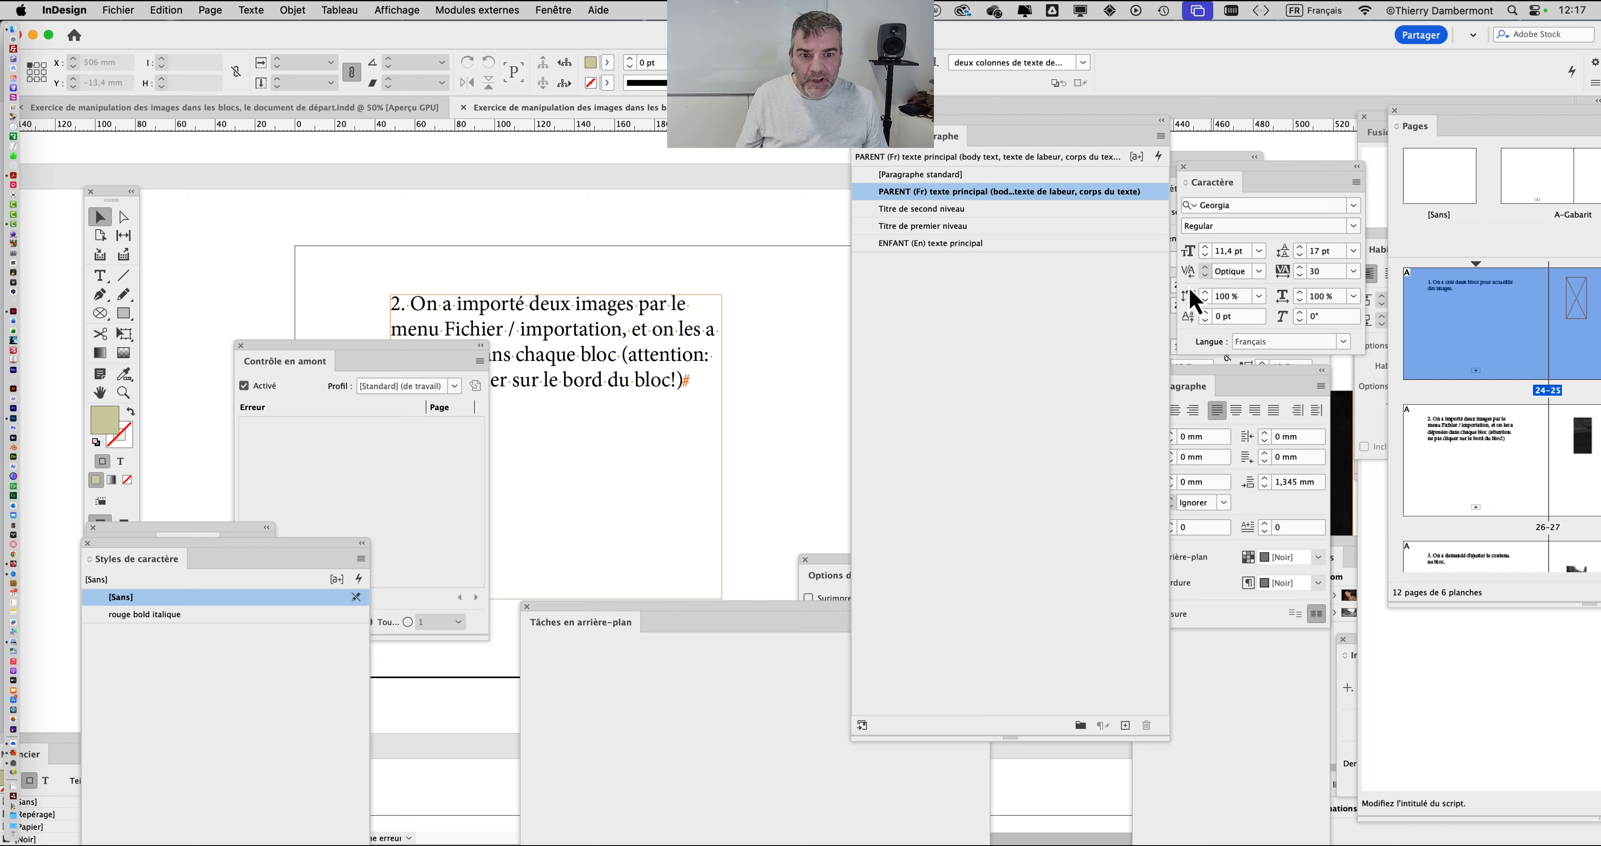
pyautogui.hotkey('shift', 'Tab')
pyautogui.moveTo(935, 290); pyautogui.dragTo(793, 257)
pyautogui.scroll(-1, 793, 257)
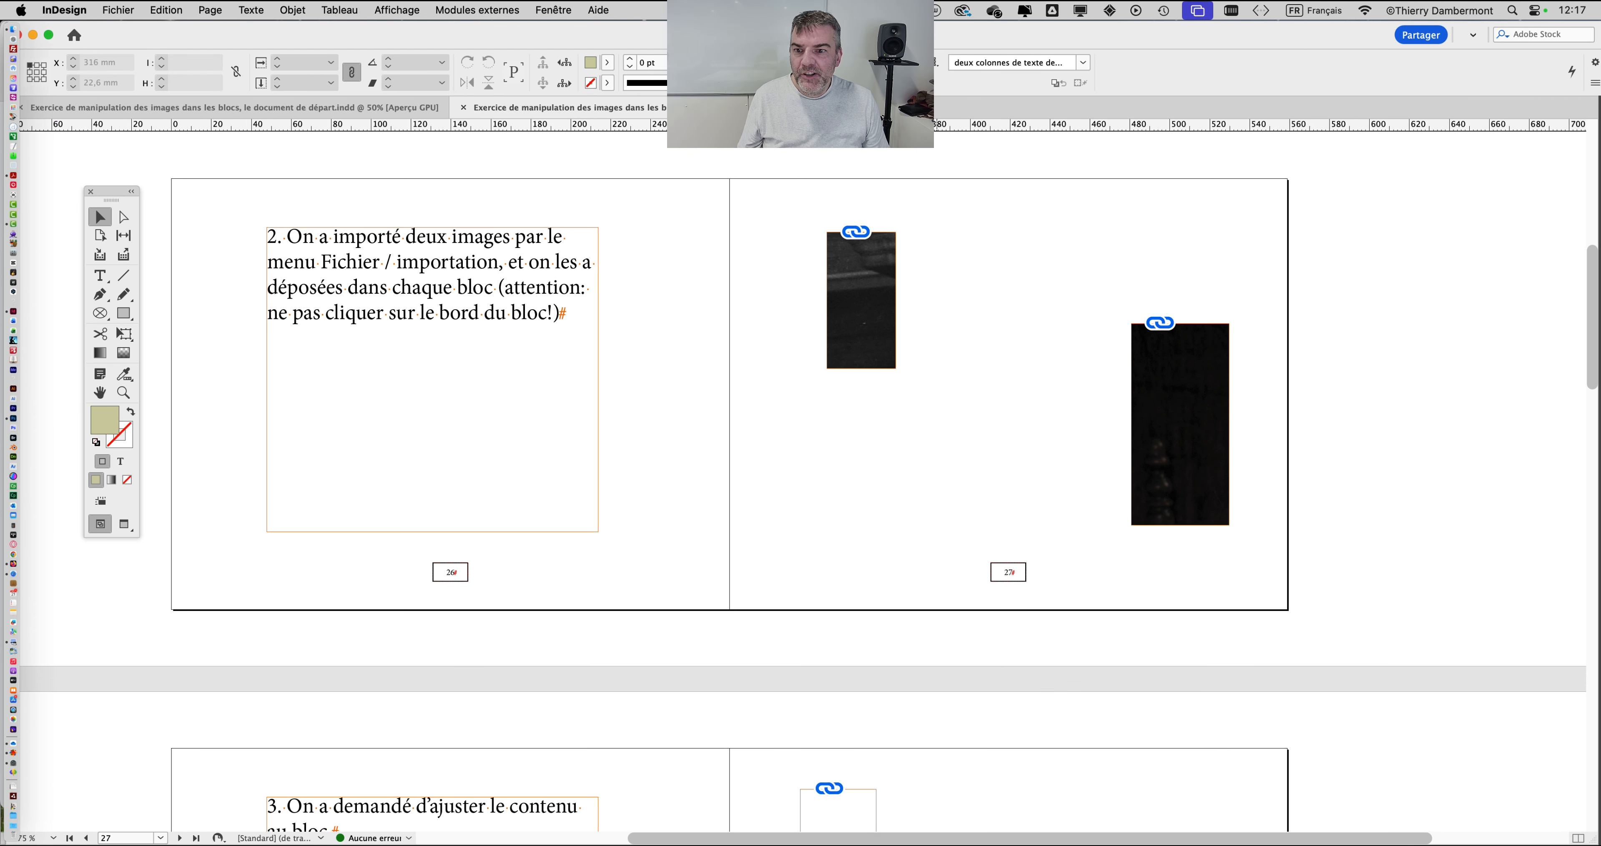
# Step: Compare the two image-filled frames on page 27 with the empty frames and instruction text on pages 24–25
pyautogui.click(1168, 410)
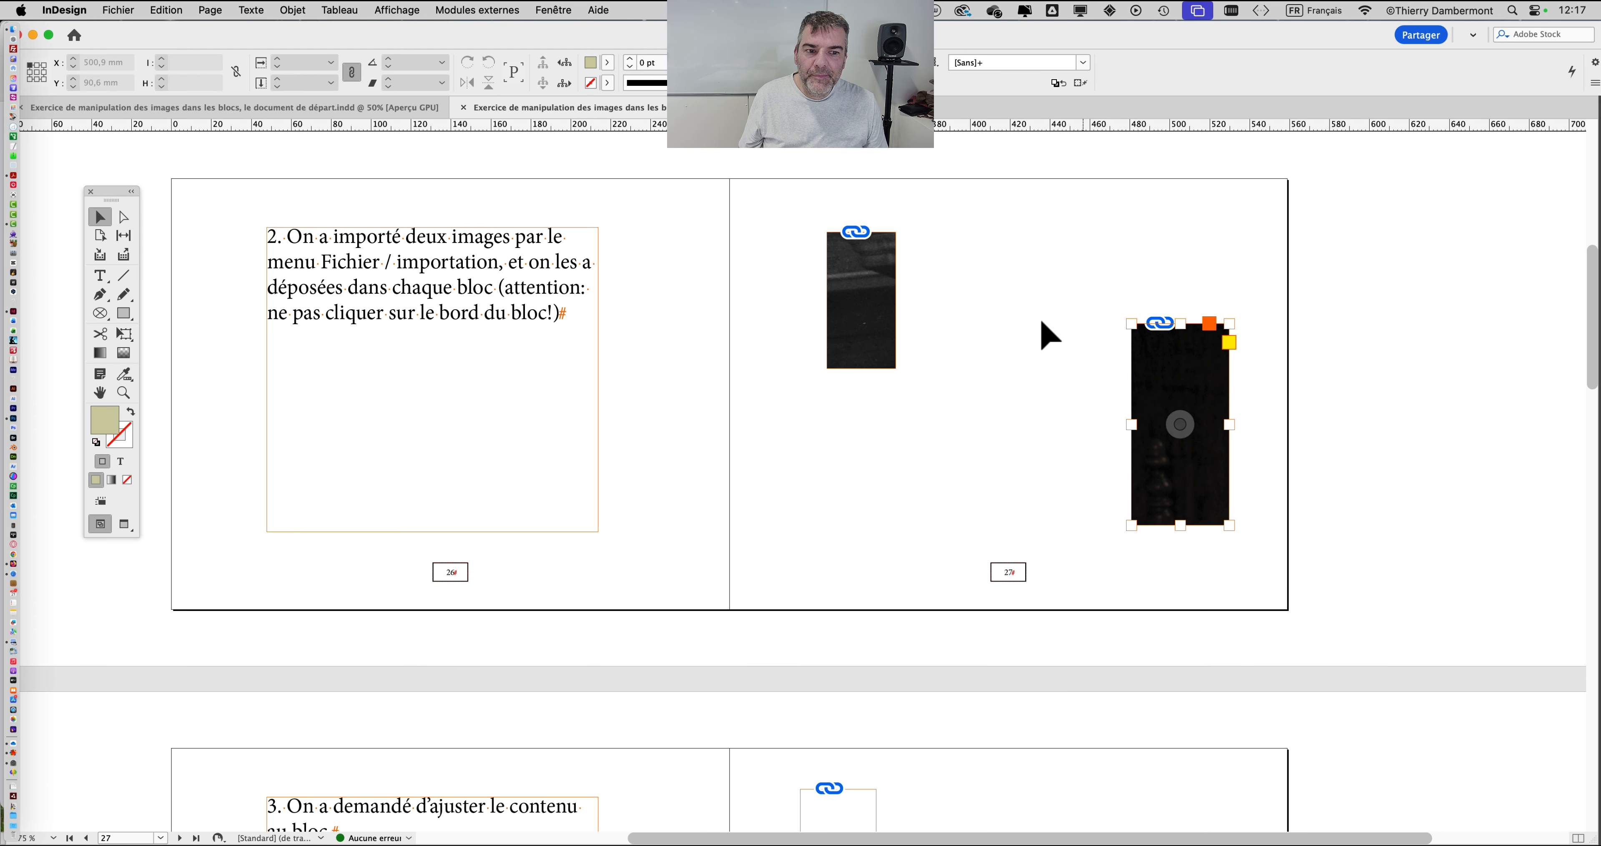
pyautogui.click(886, 297)
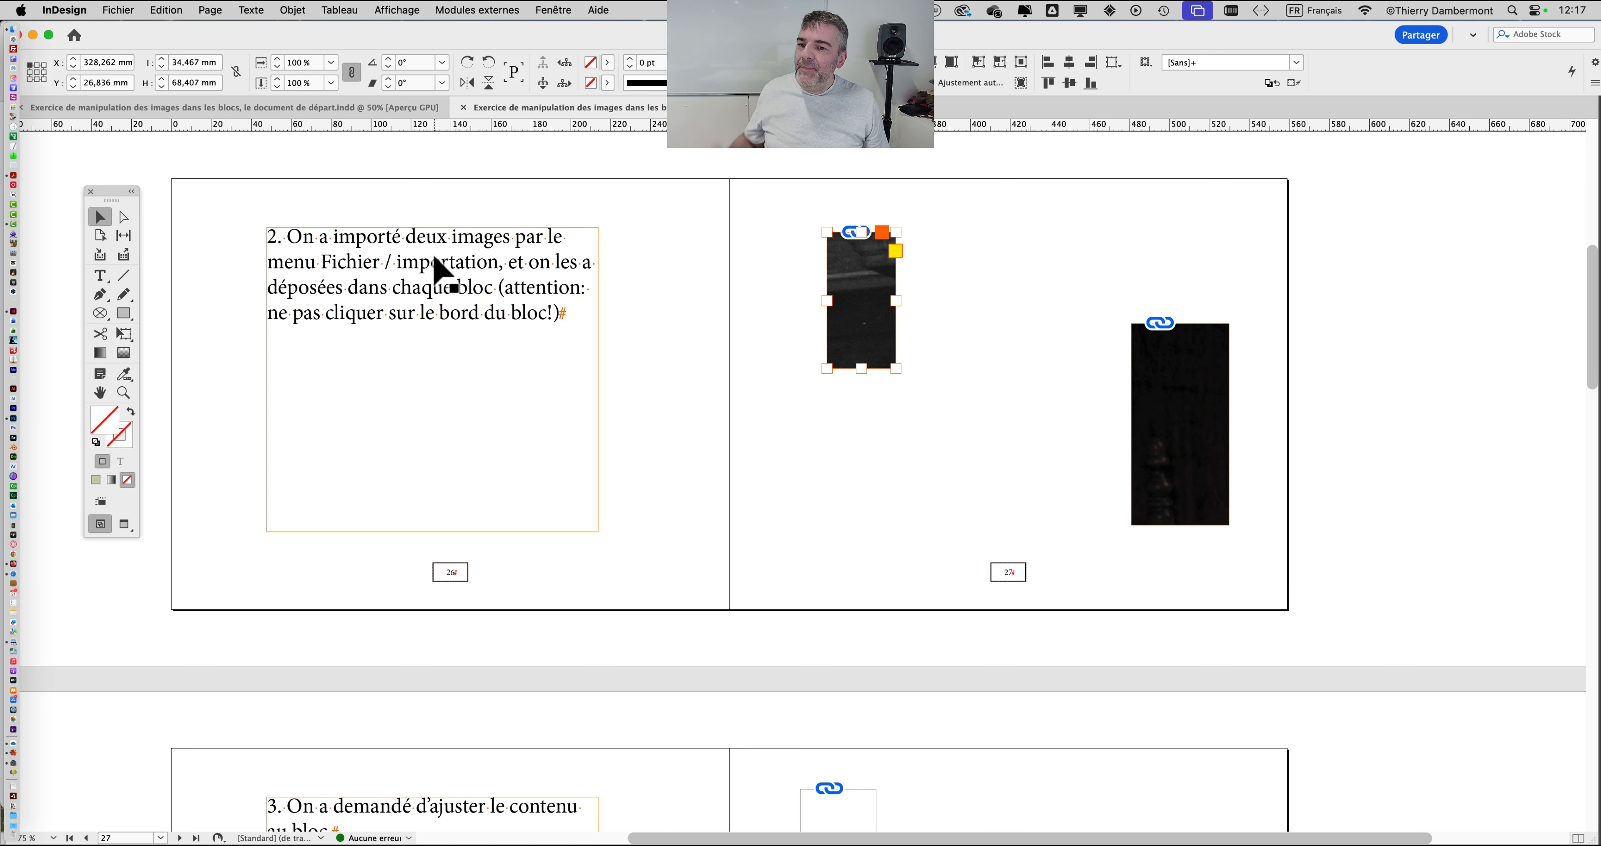
pyautogui.scroll(10, 437, 260)
pyautogui.click(422, 273)
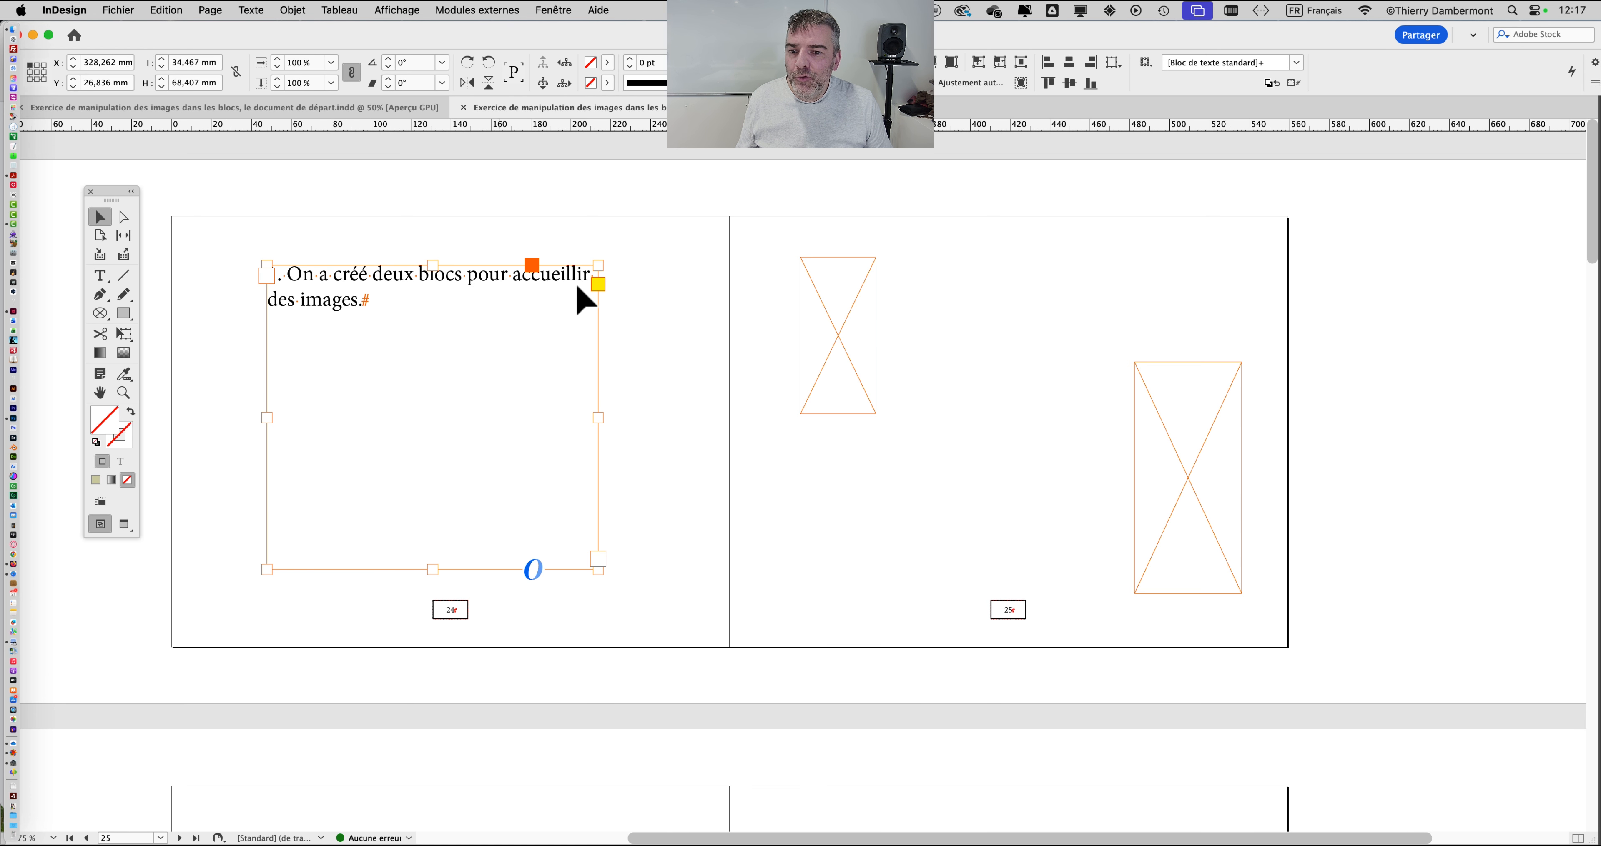
pyautogui.click(883, 467)
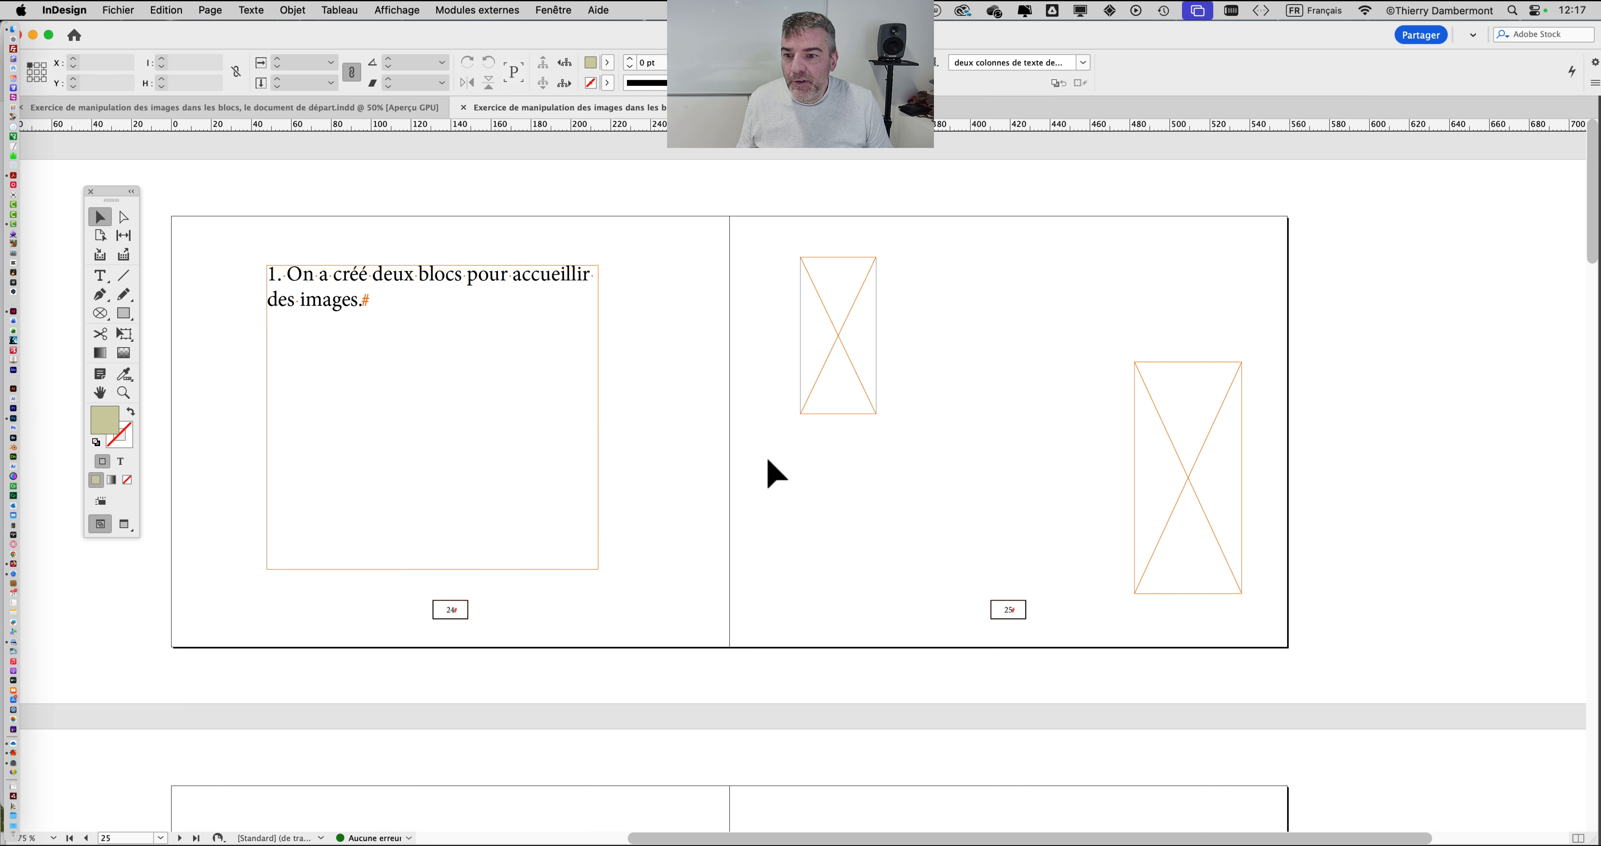
# Step: Review the finished exercise's spreads from instruction 1 to instruction 5, examining how the images are imported, fitted to their frames and enlarged
pyautogui.scroll(-1, 667, 452)
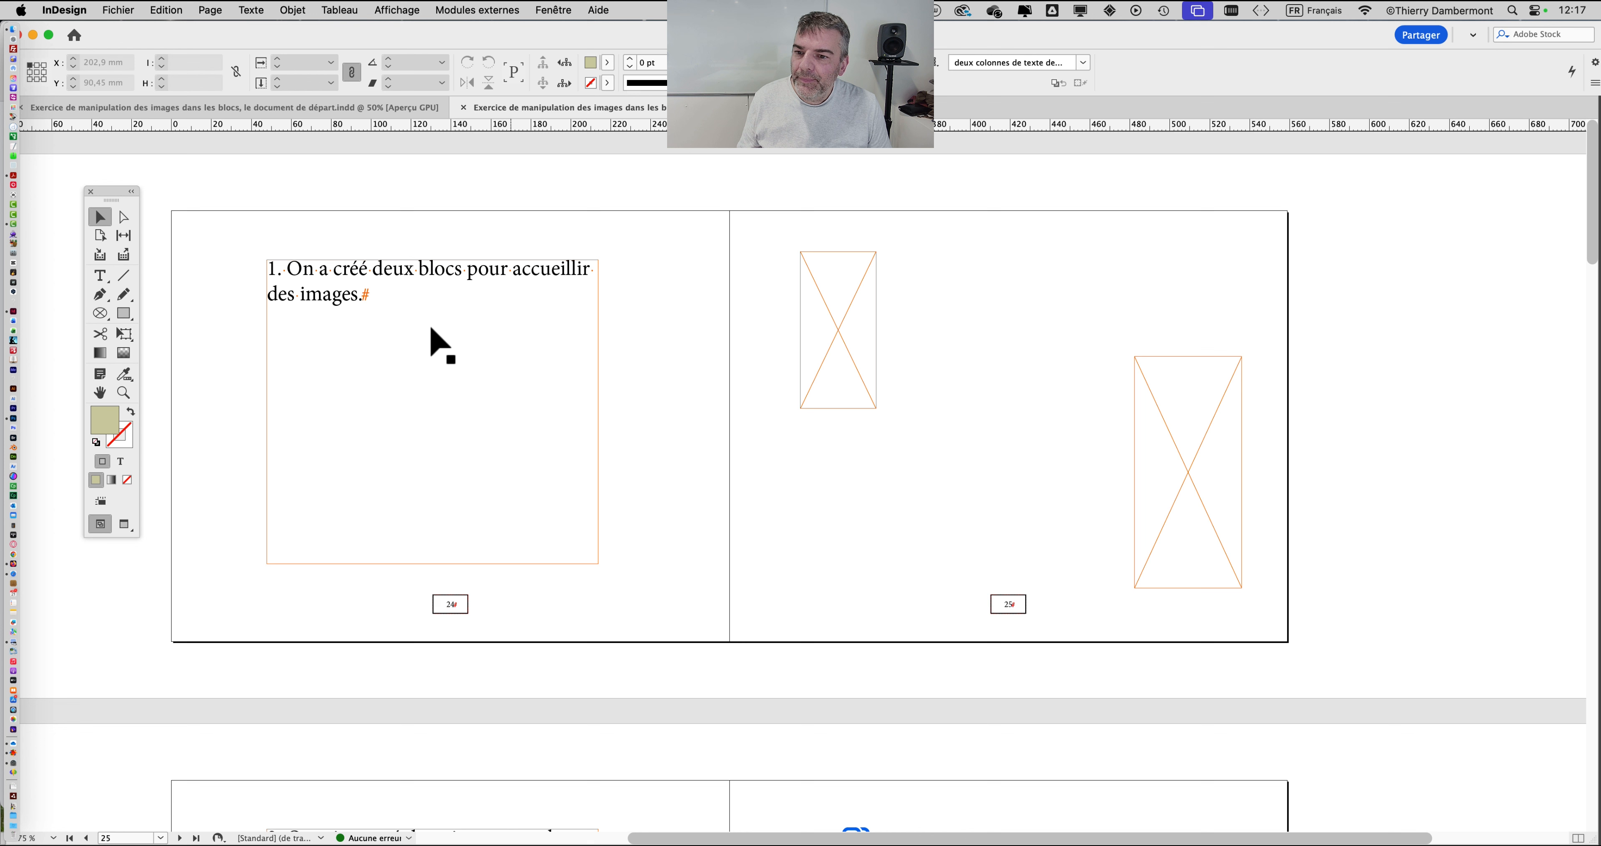
pyautogui.scroll(-10, 380, 300)
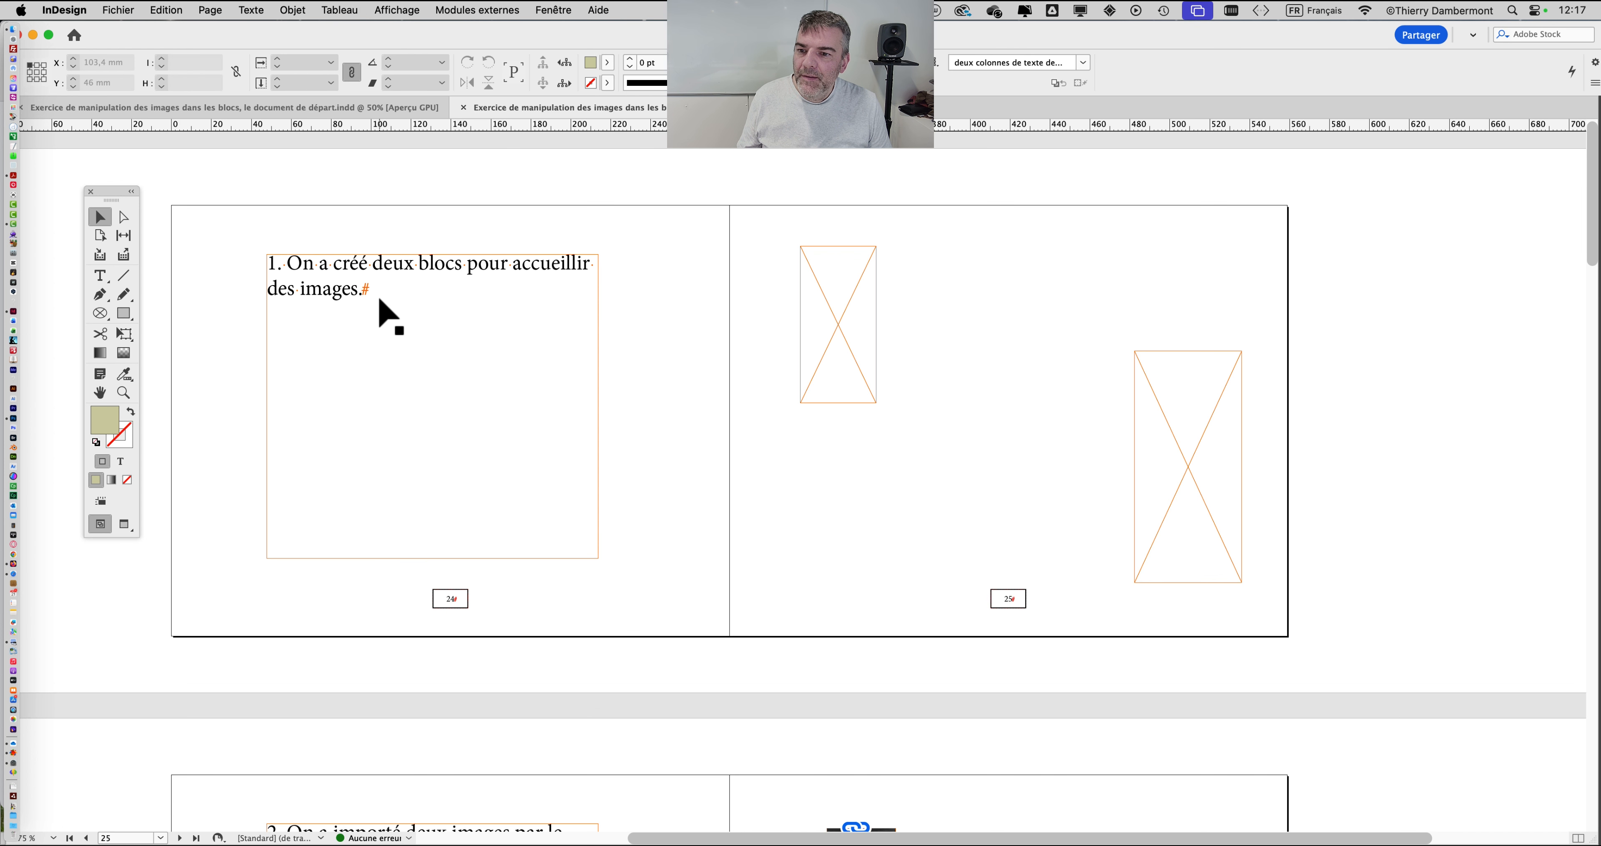
pyautogui.scroll(-12, 376, 302)
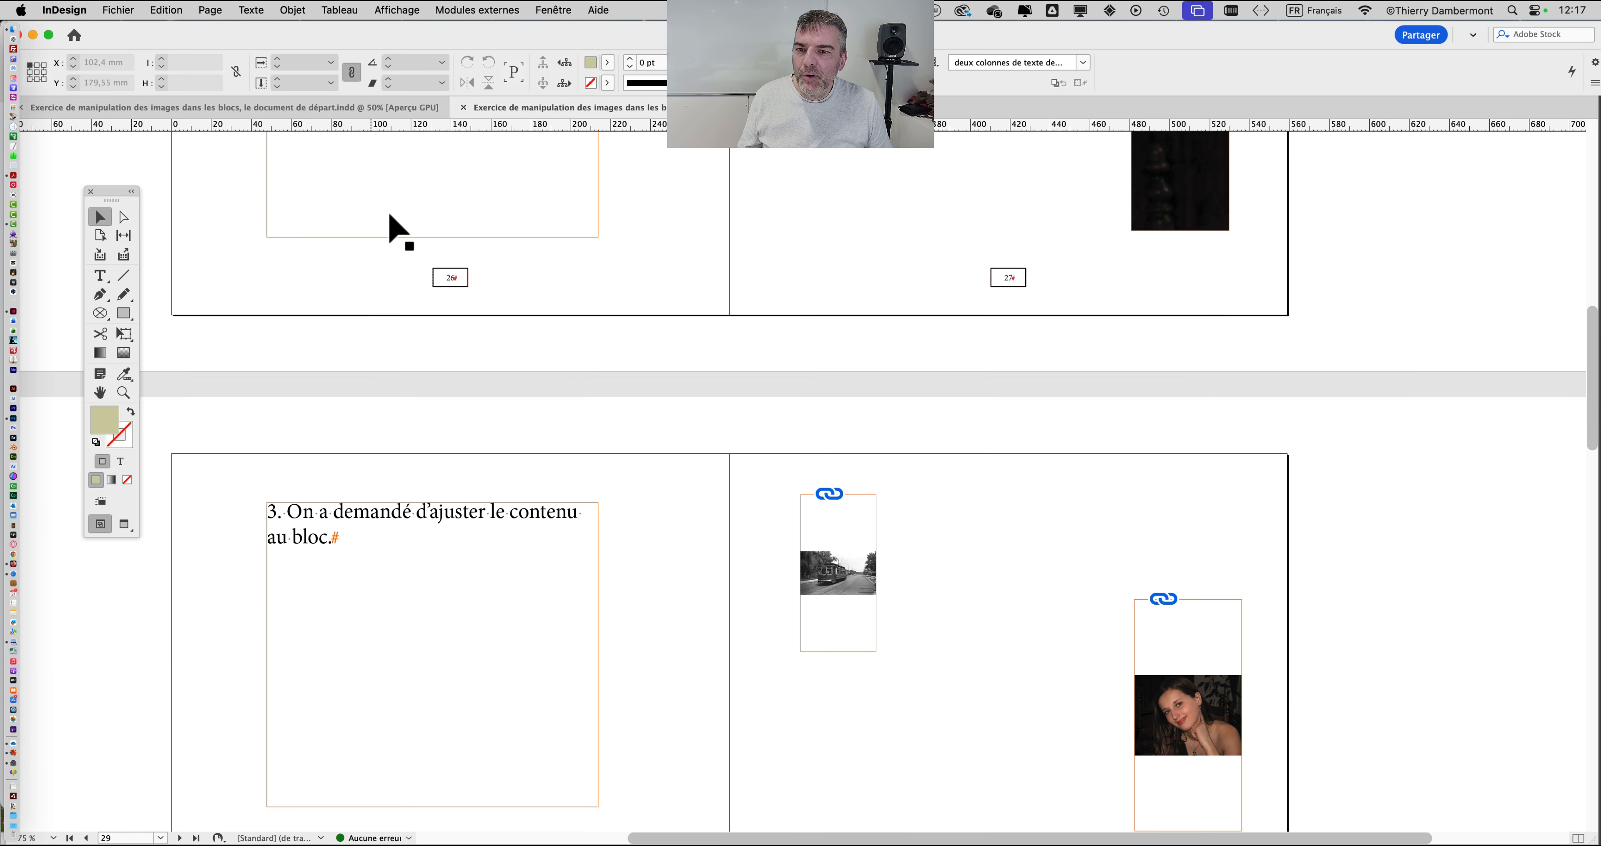
pyautogui.scroll(8, 398, 221)
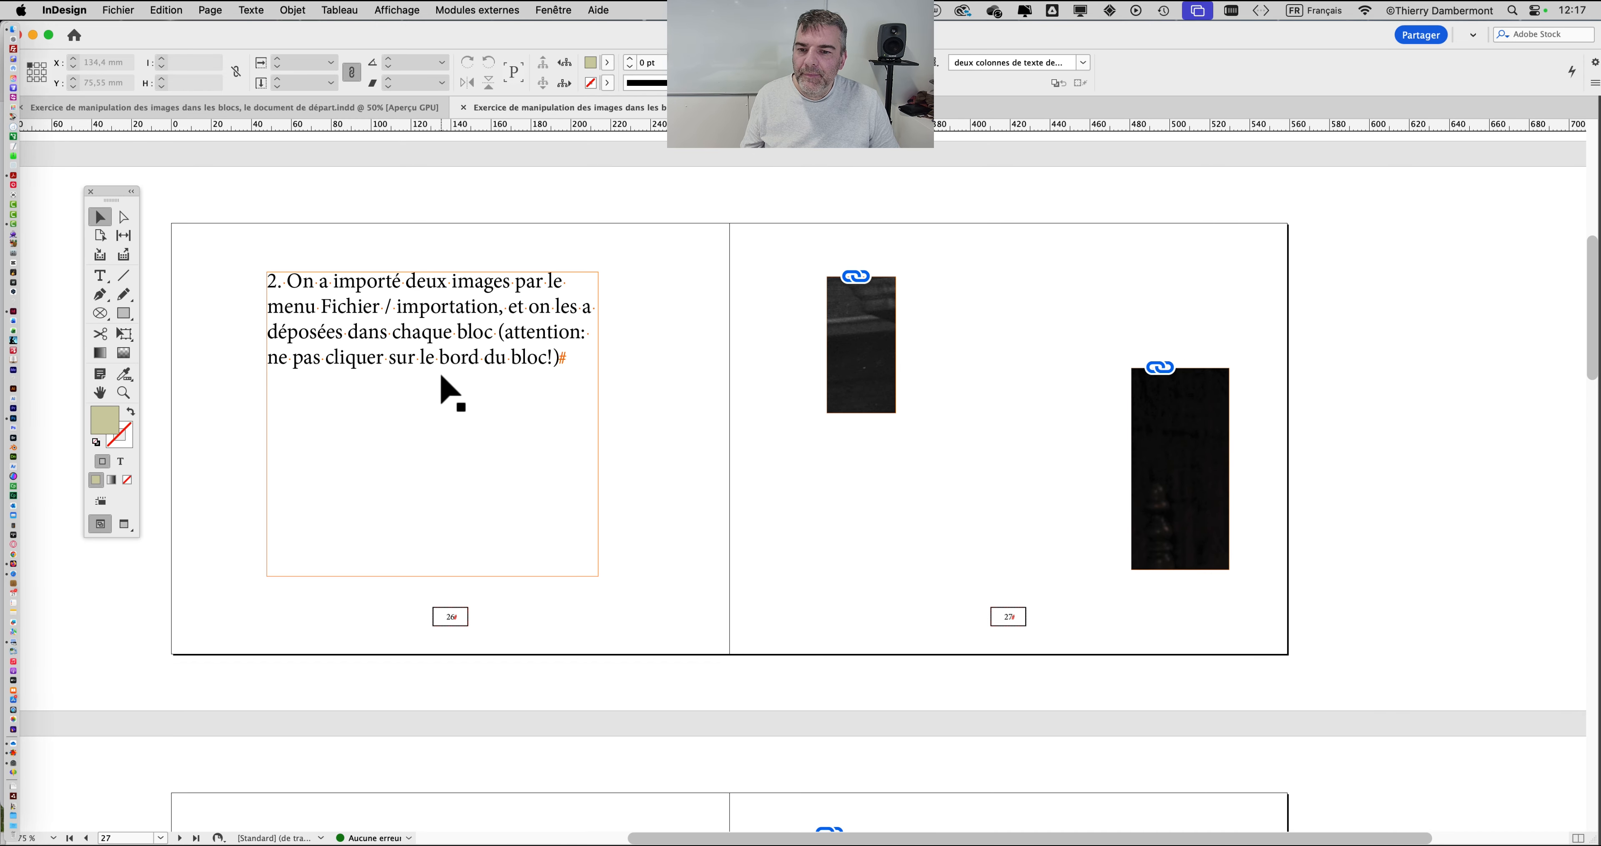
pyautogui.scroll(-1, 443, 379)
pyautogui.scroll(-10, 442, 378)
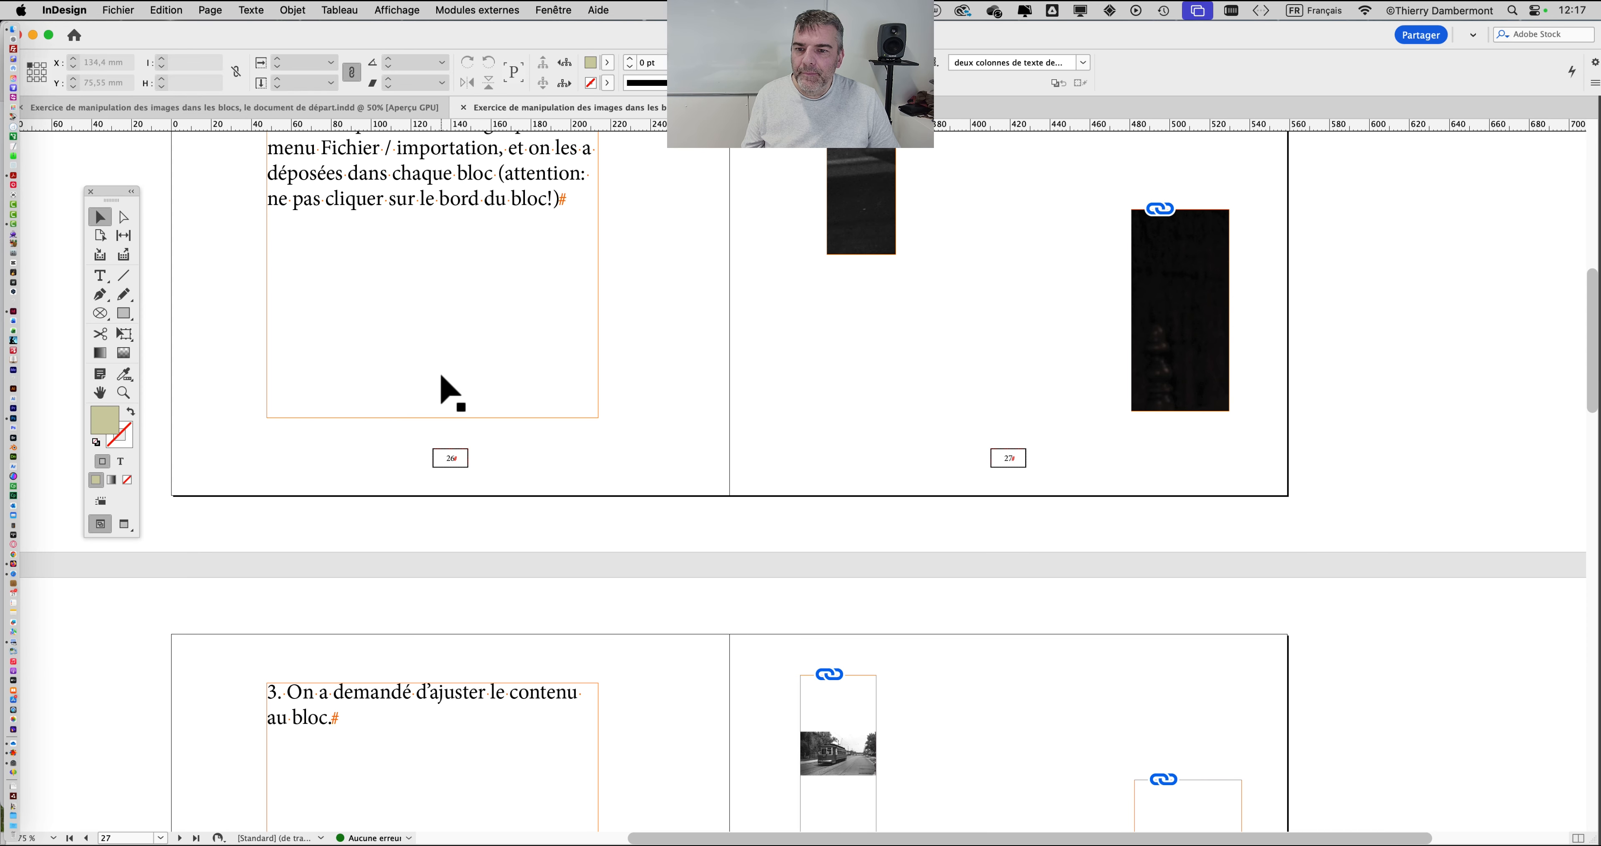
pyautogui.scroll(1, 449, 392)
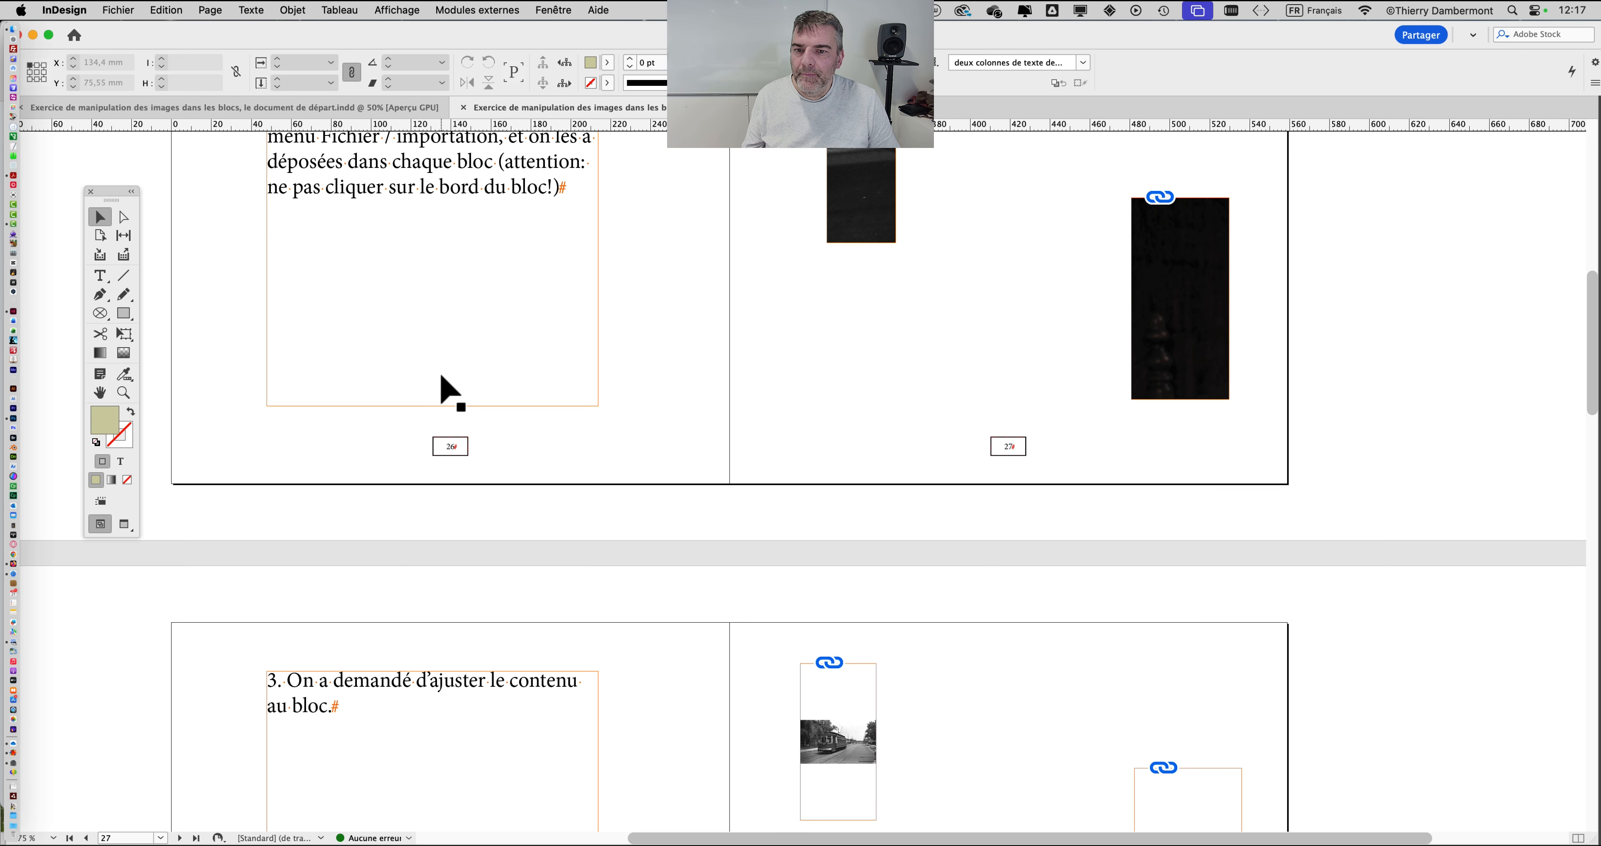
pyautogui.scroll(-12, 442, 377)
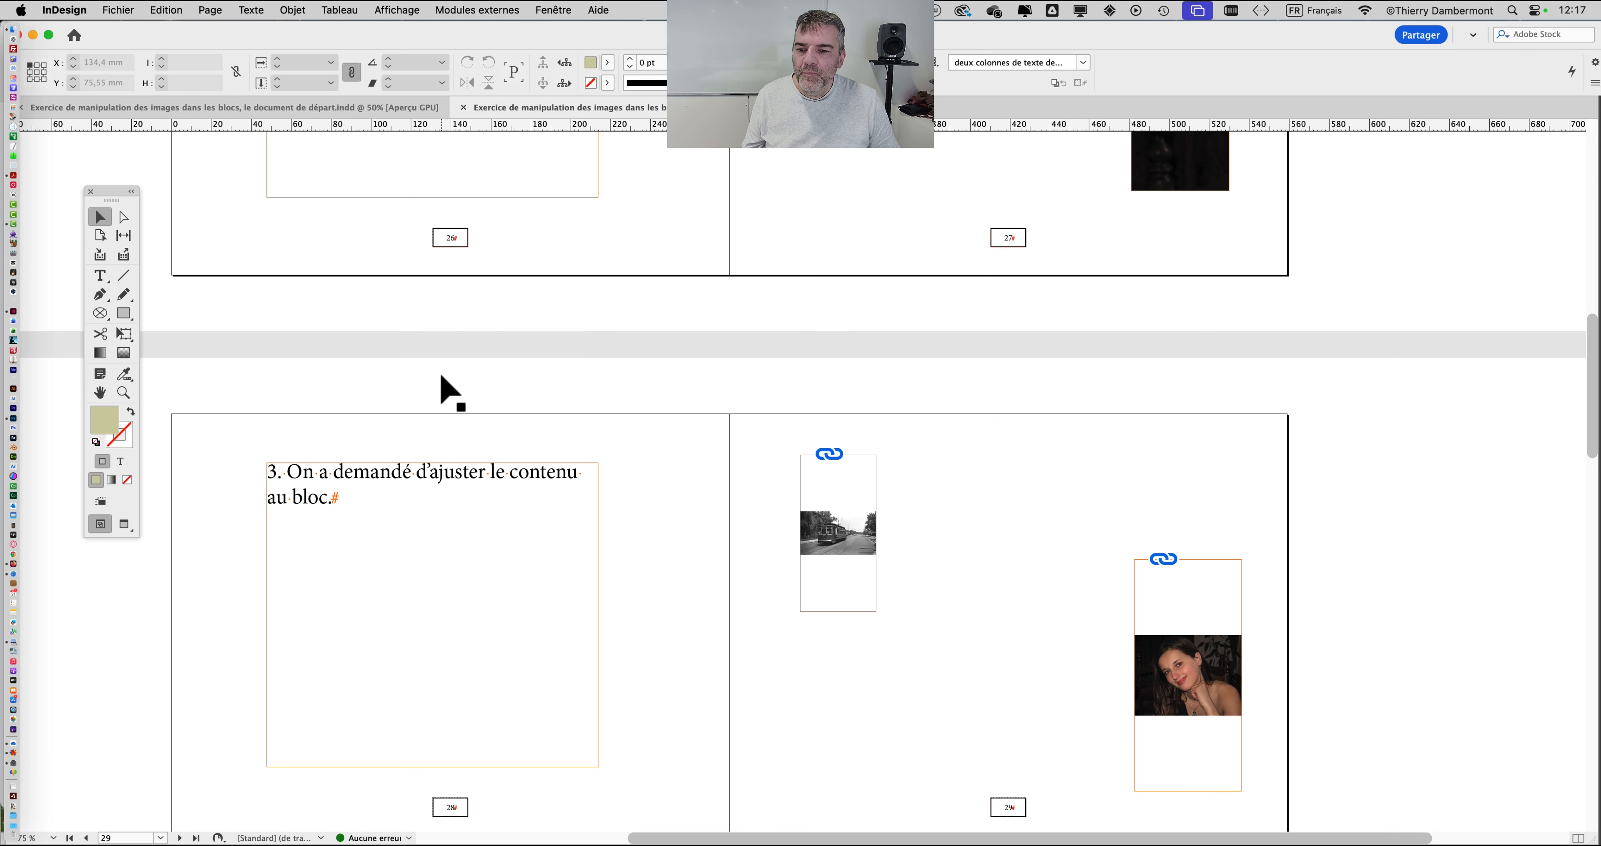
pyautogui.scroll(-15, 440, 377)
pyautogui.scroll(4, 478, 348)
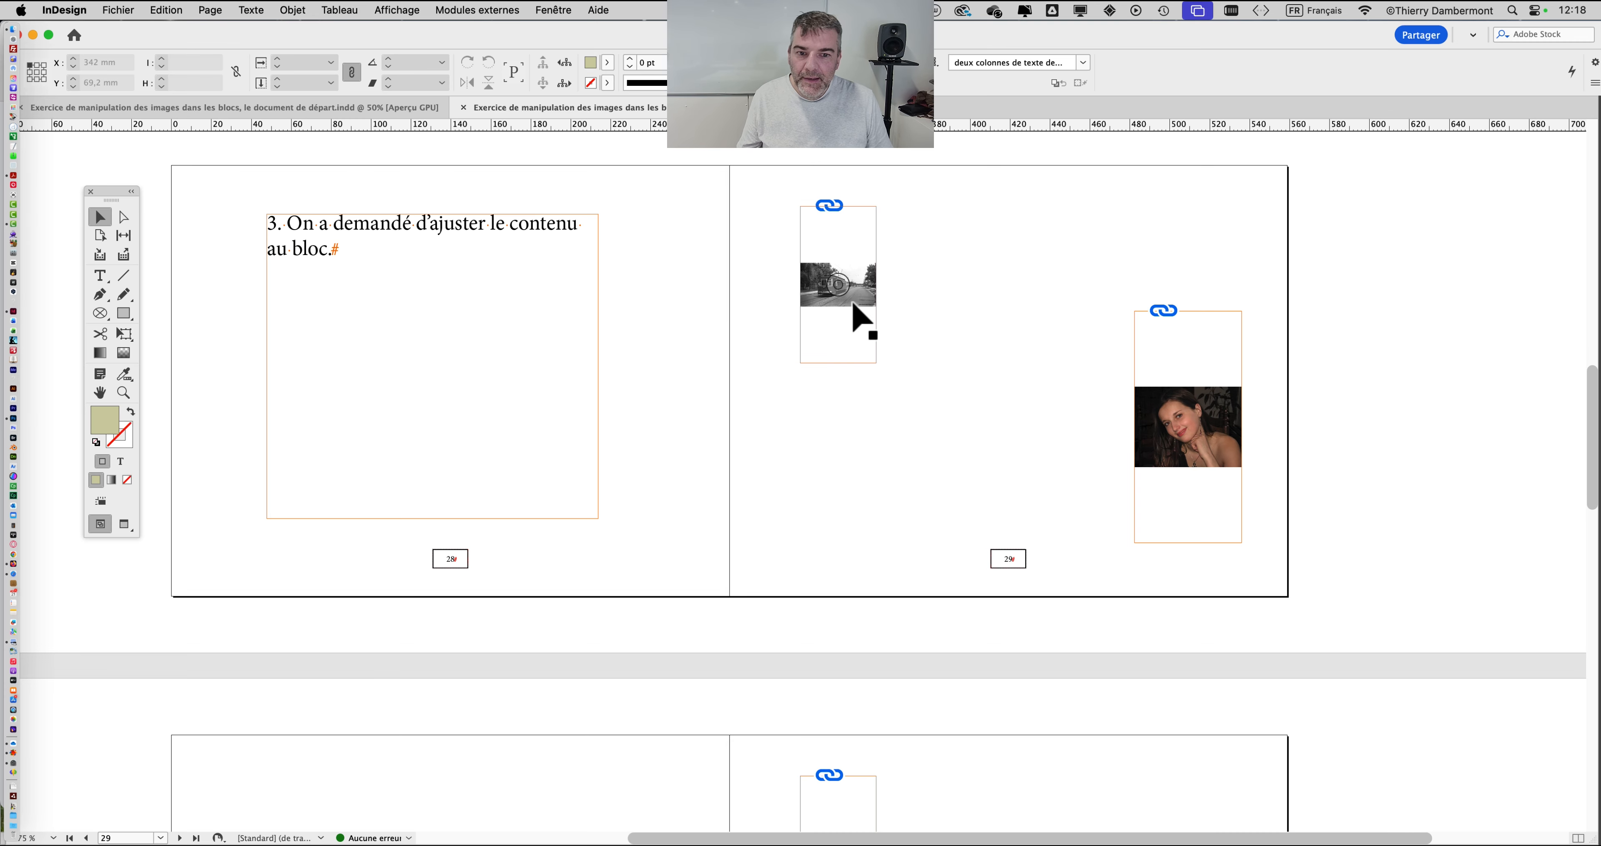
pyautogui.scroll(-8, 852, 305)
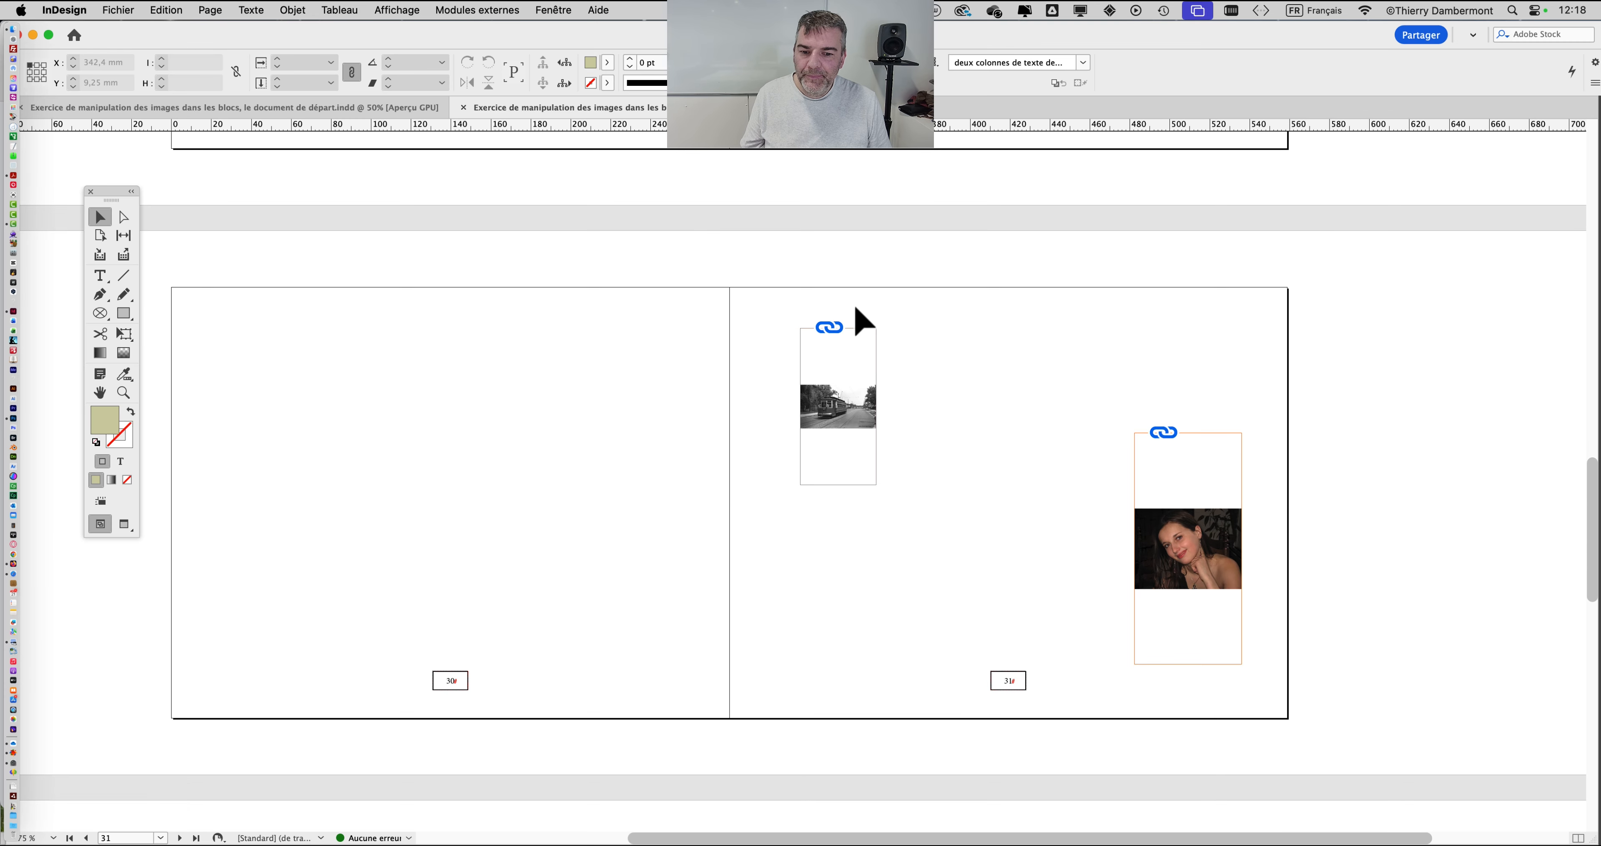
pyautogui.scroll(-15, 856, 308)
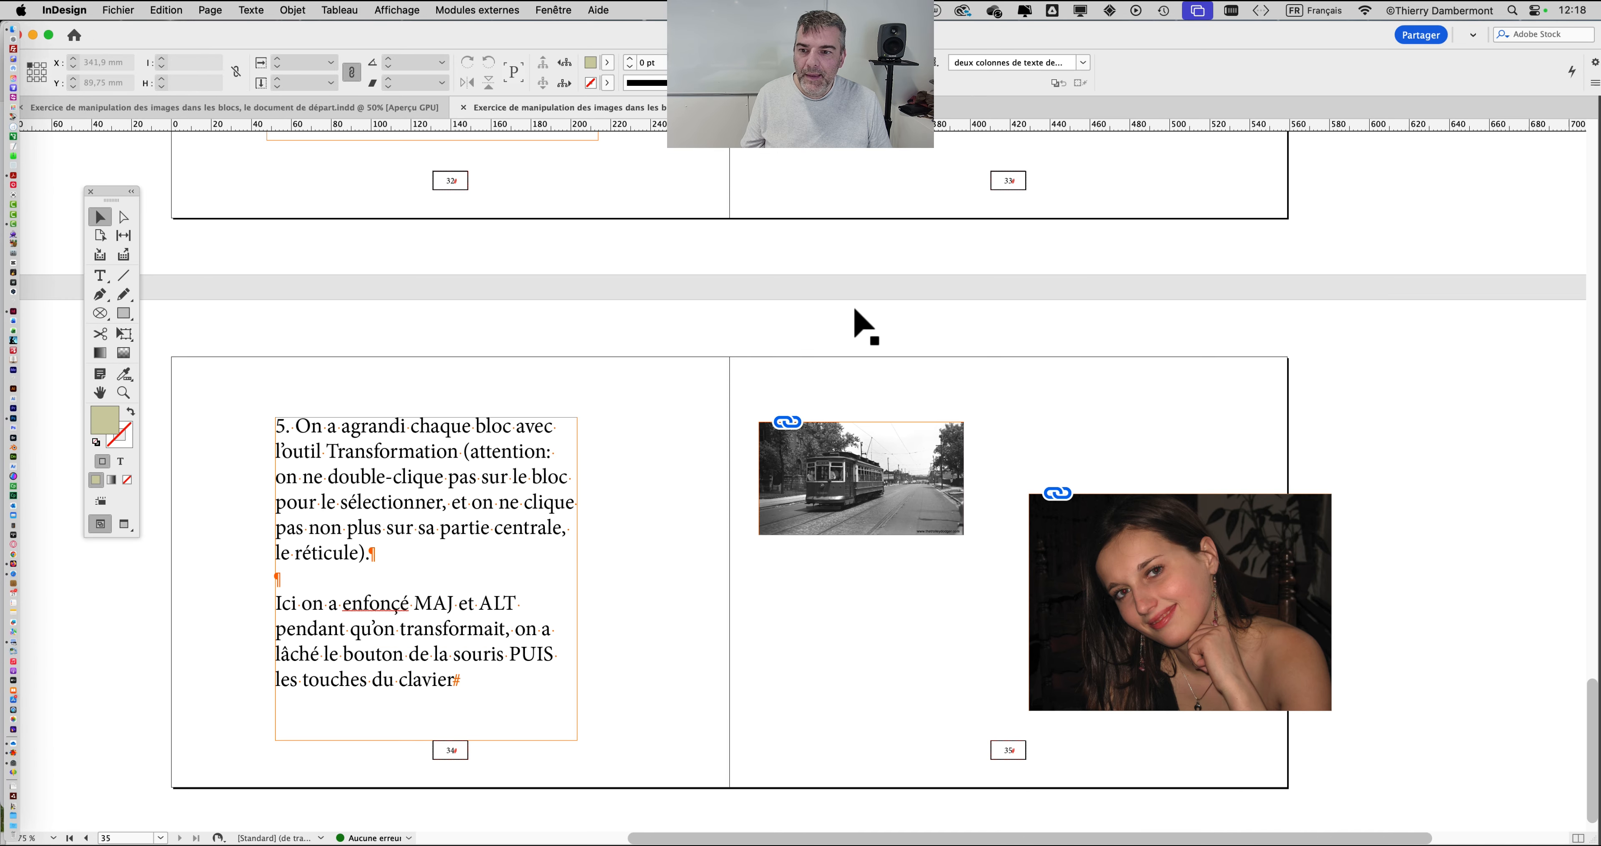
pyautogui.scroll(5, 856, 309)
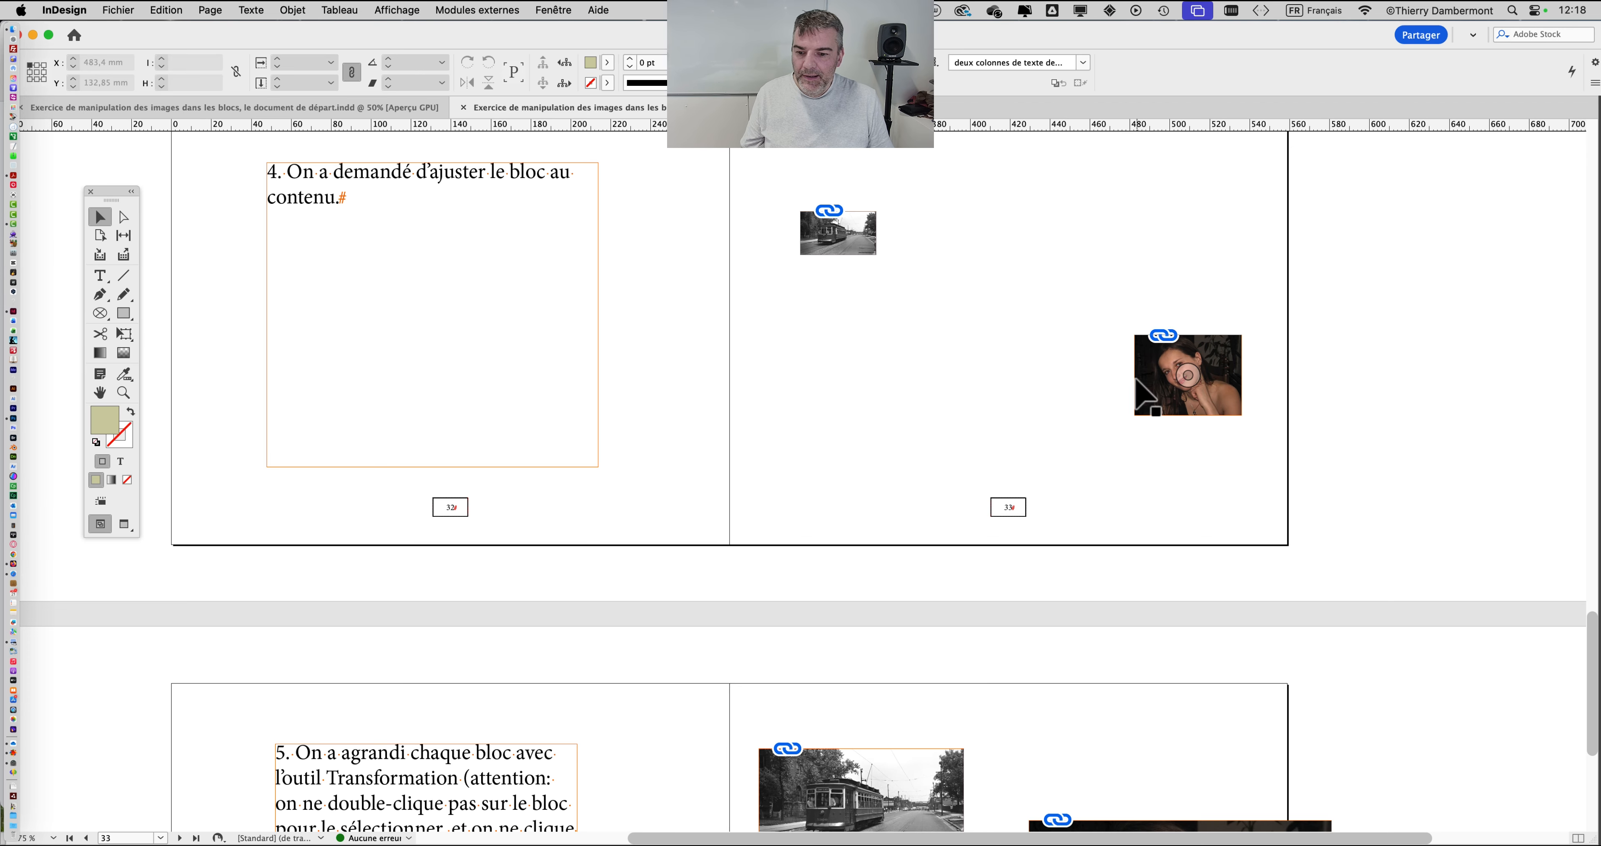
pyautogui.scroll(-5, 1136, 381)
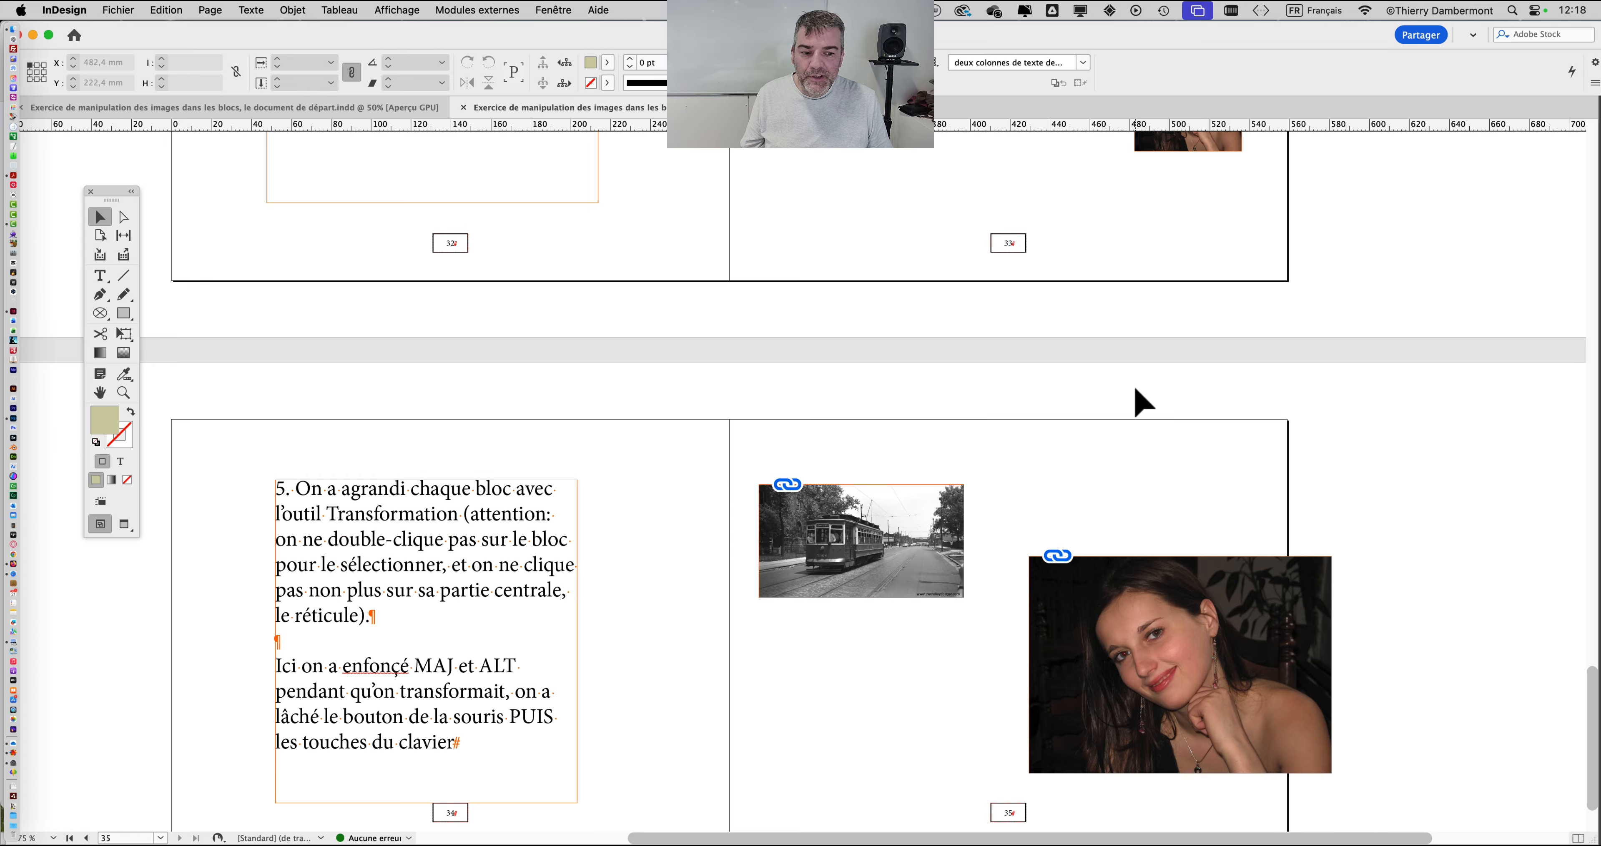
pyautogui.scroll(-2, 1136, 391)
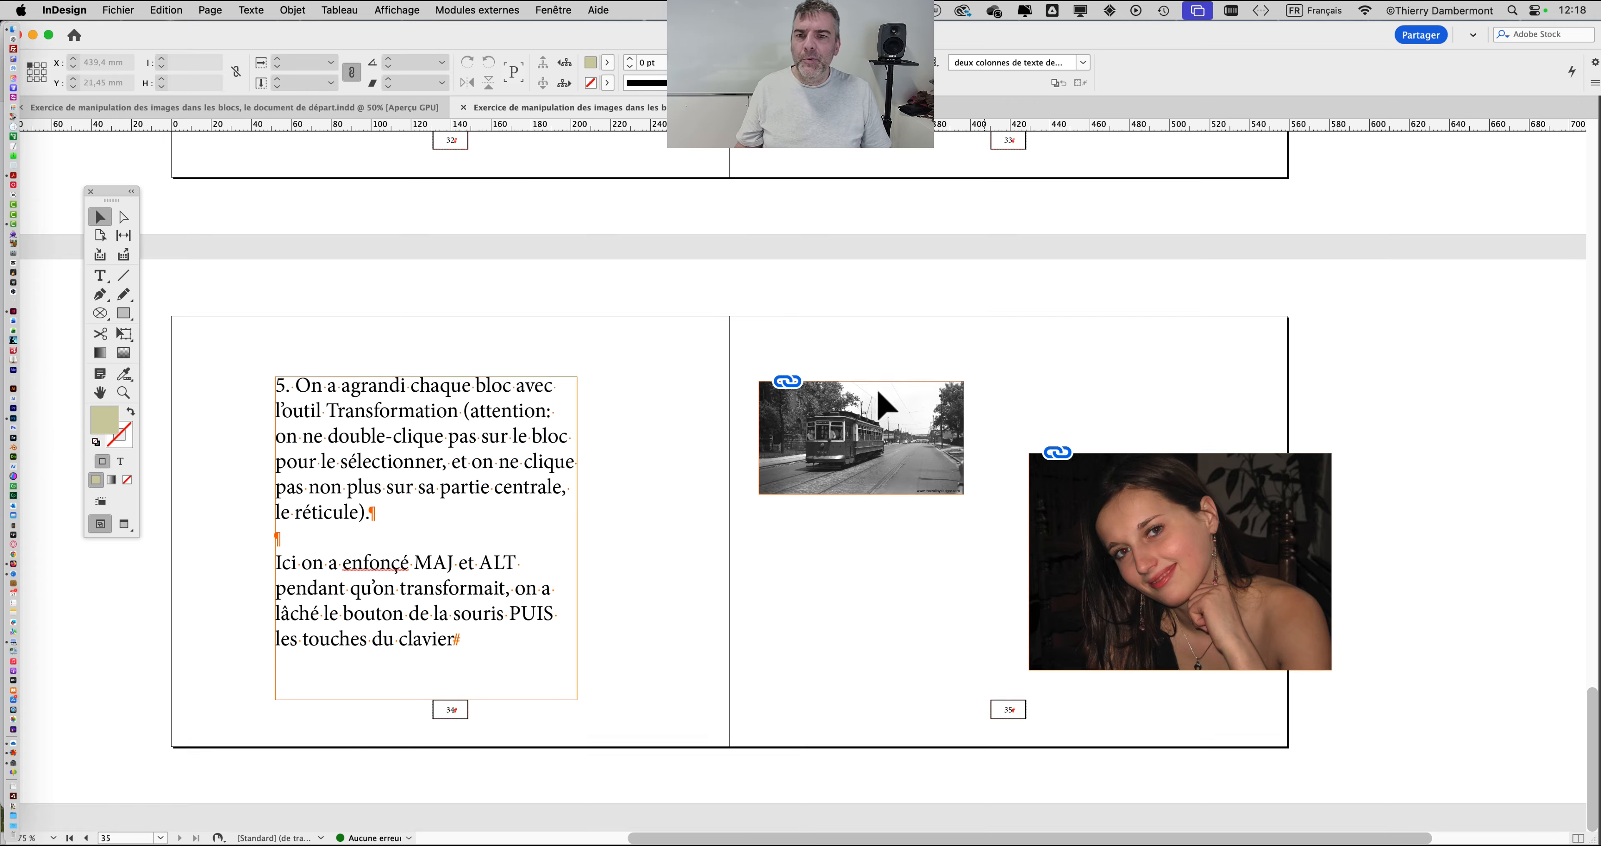
# Step: Return to the starting document and check the two empty image frames on page 25, leaving nothing selected
pyautogui.click(167, 113)
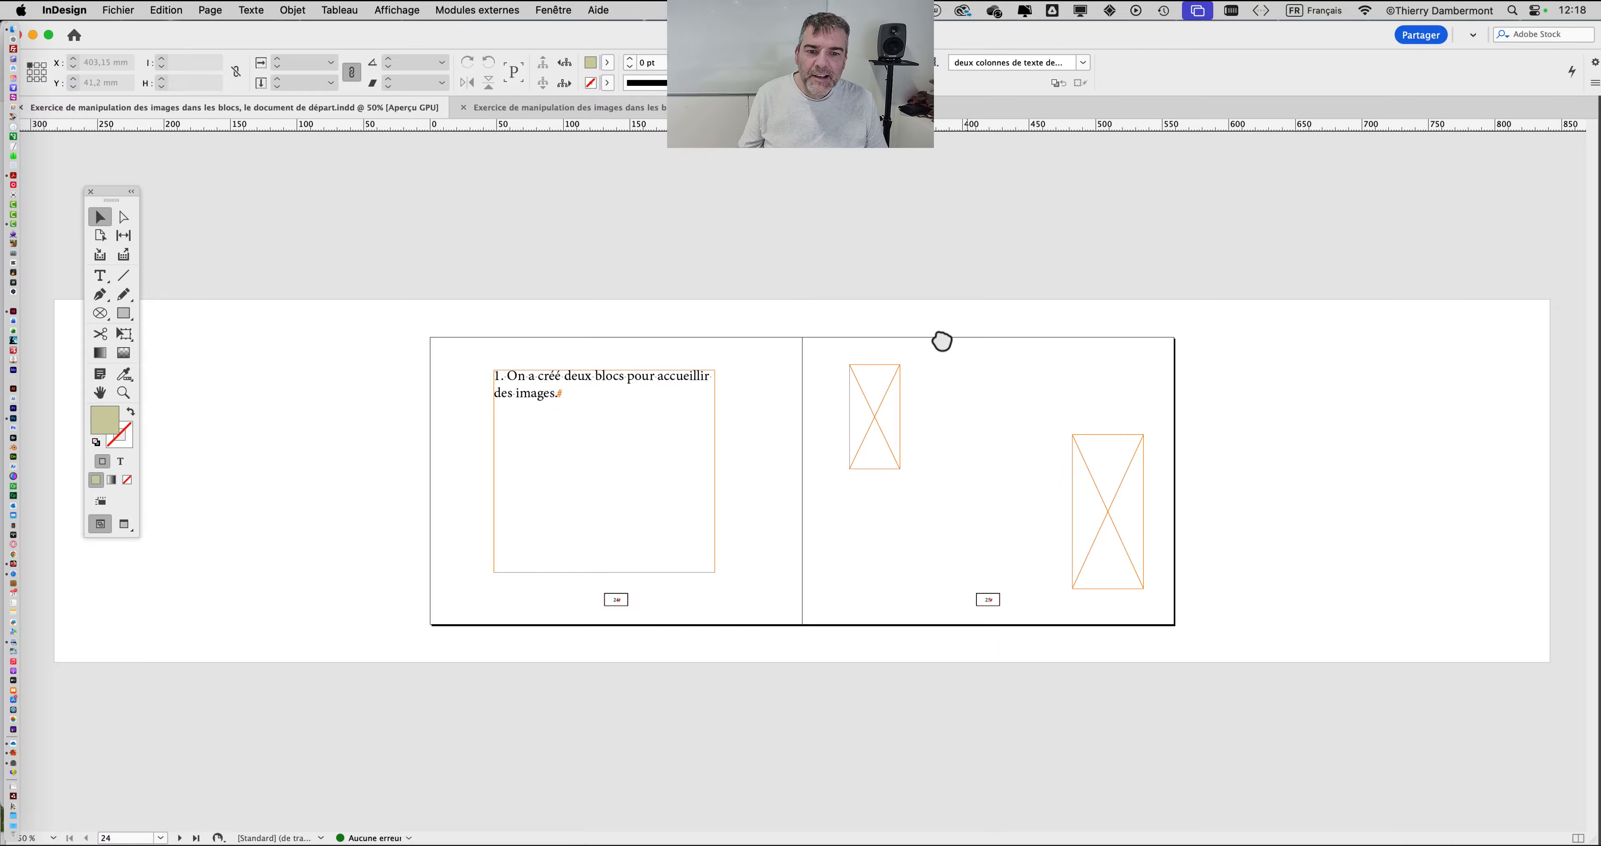
pyautogui.press('super+equal')
pyautogui.moveTo(967, 370); pyautogui.dragTo(893, 307)
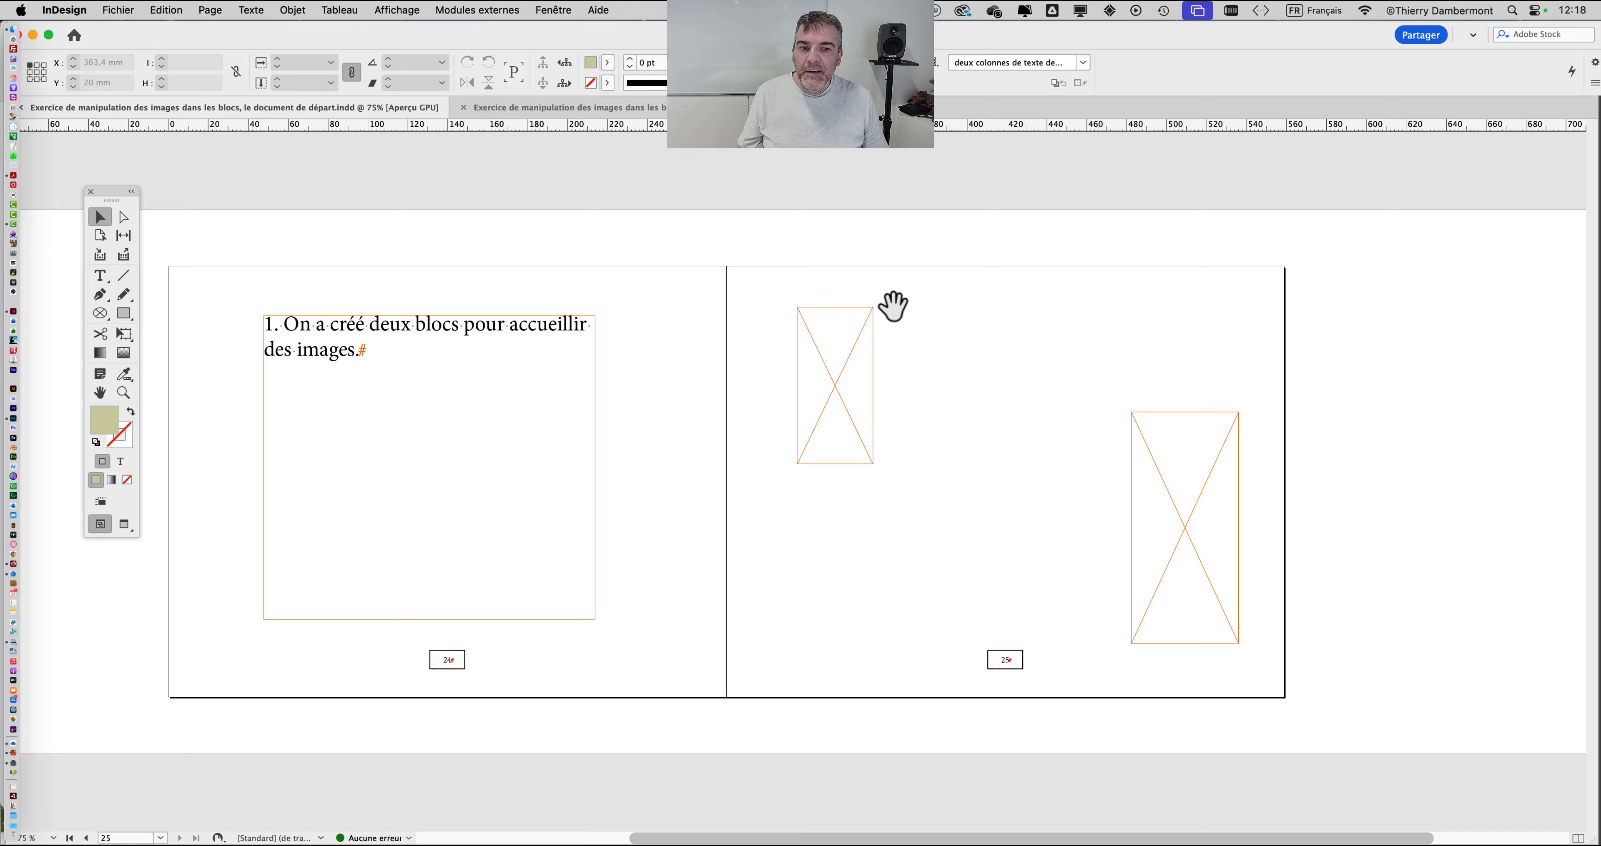
pyautogui.click(812, 337)
pyautogui.click(1140, 478)
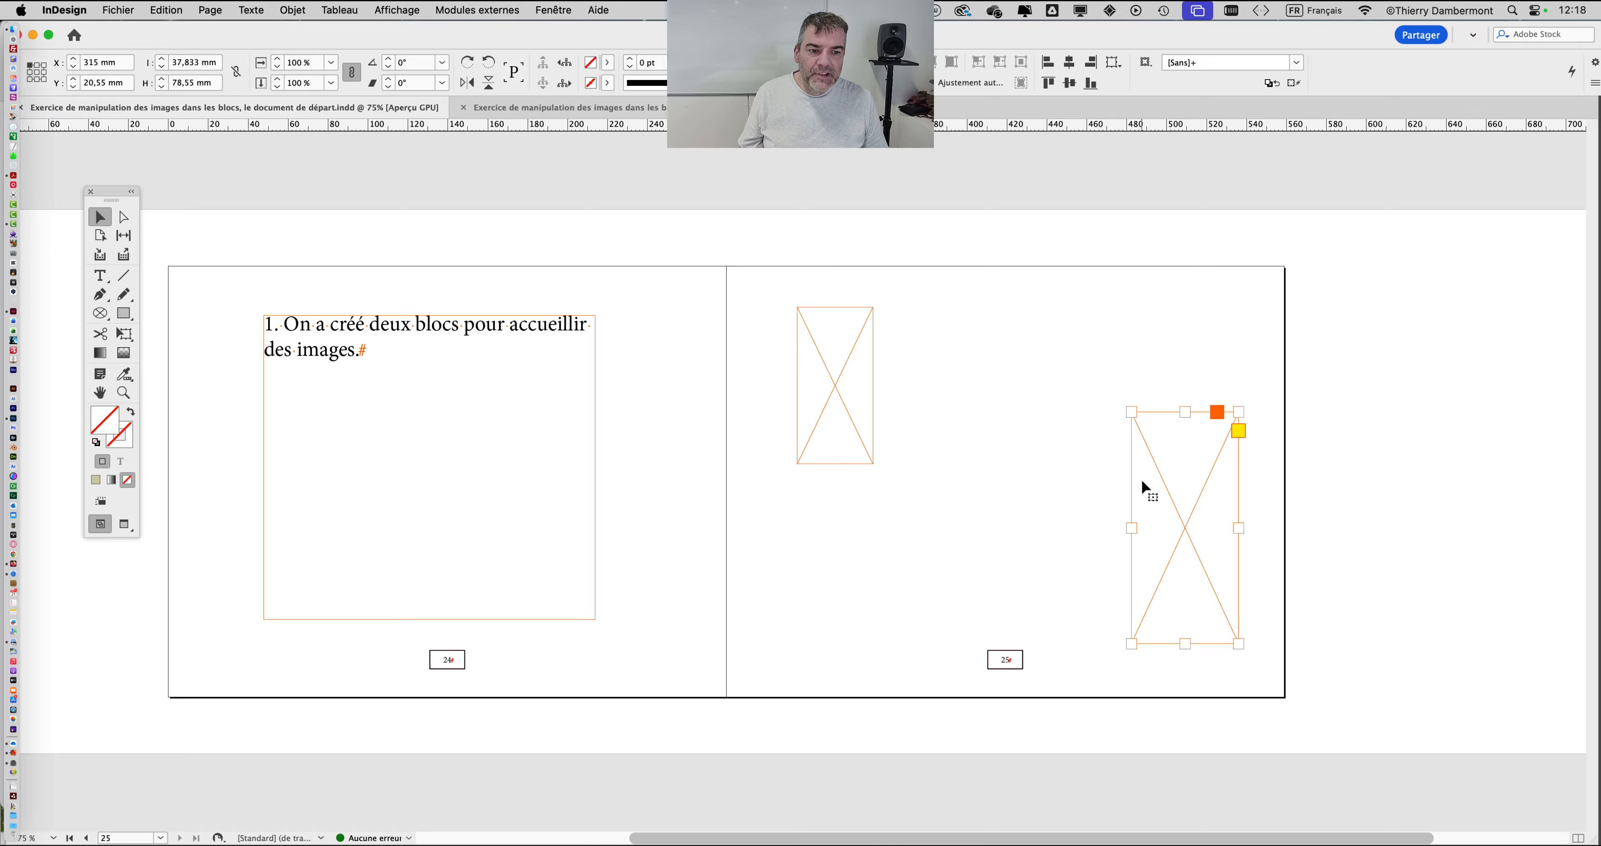
pyautogui.click(814, 396)
pyautogui.click(1160, 545)
pyautogui.click(1012, 550)
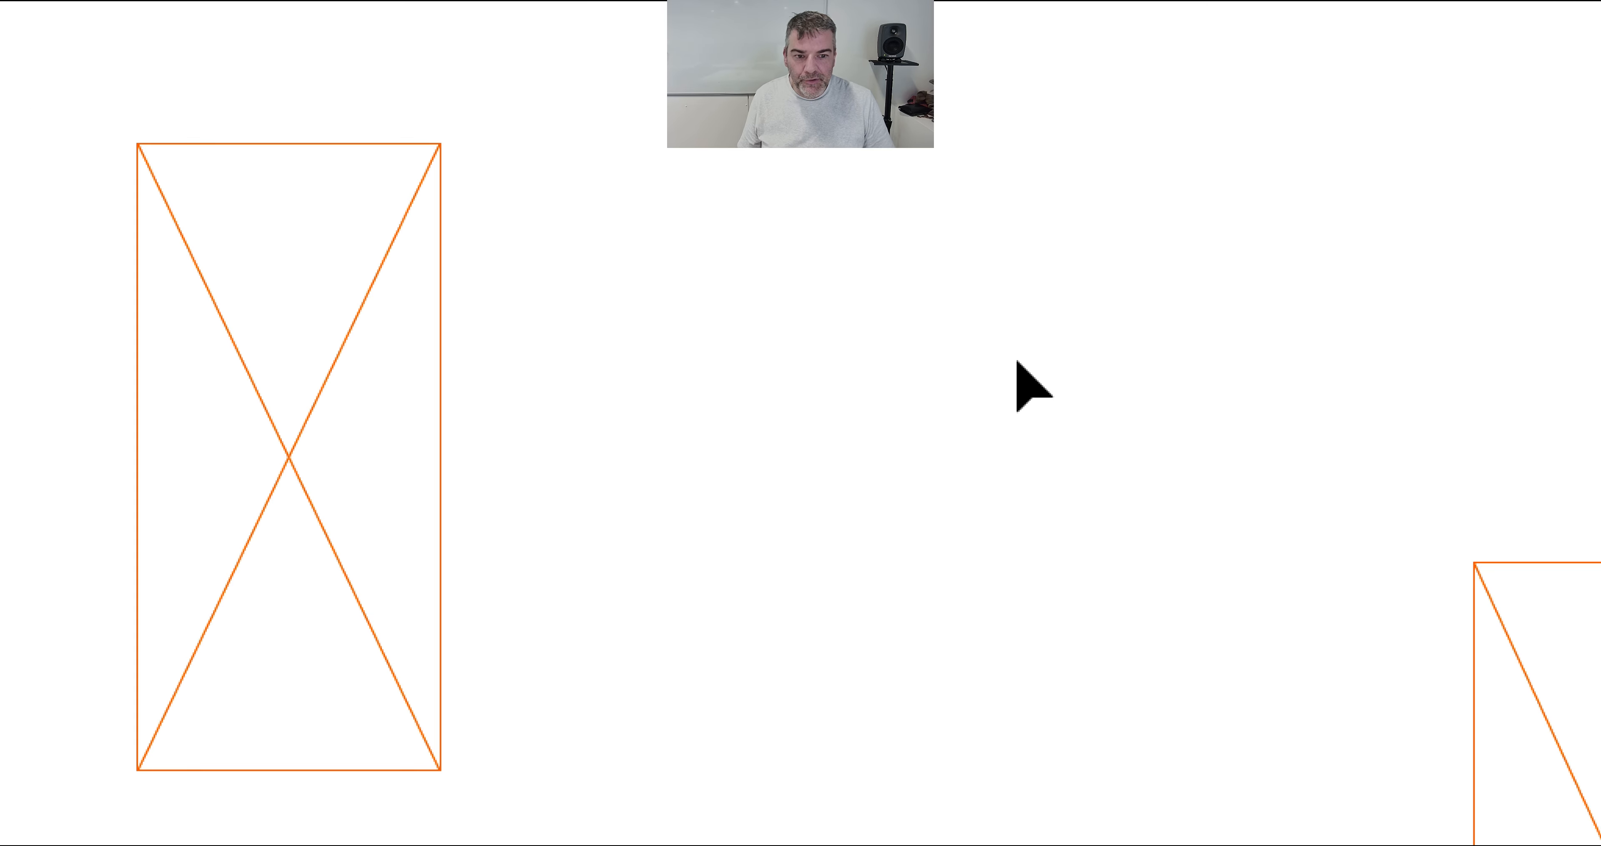
# Step: Shrink the document window and switch to the COMPOSITION (jour 3) window in Finder, placing it beside page 25
pyautogui.click(417, 307)
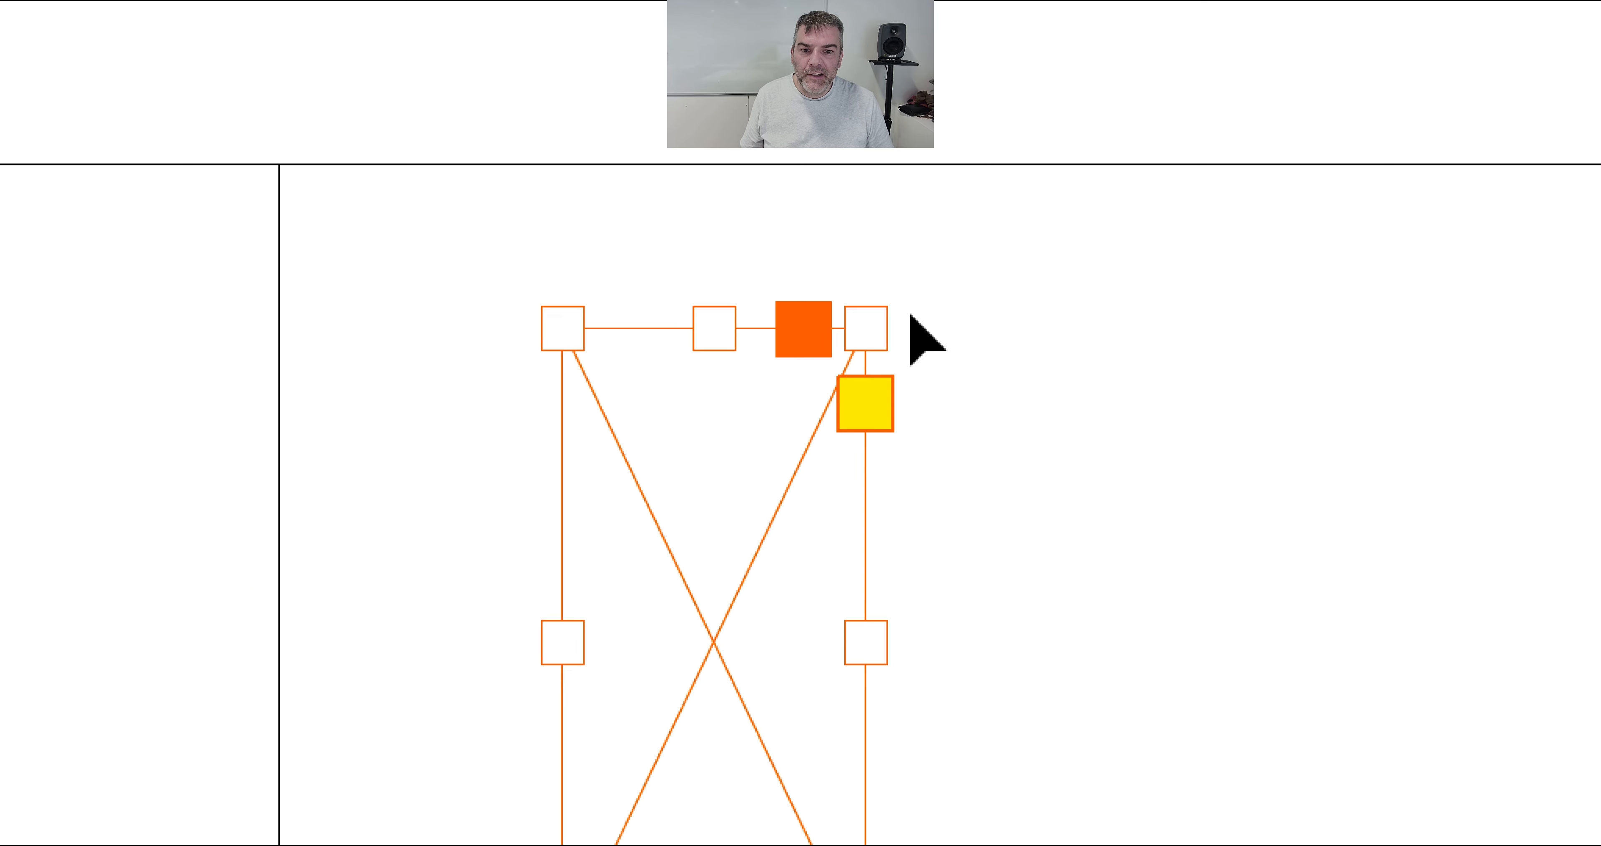
pyautogui.click(911, 315)
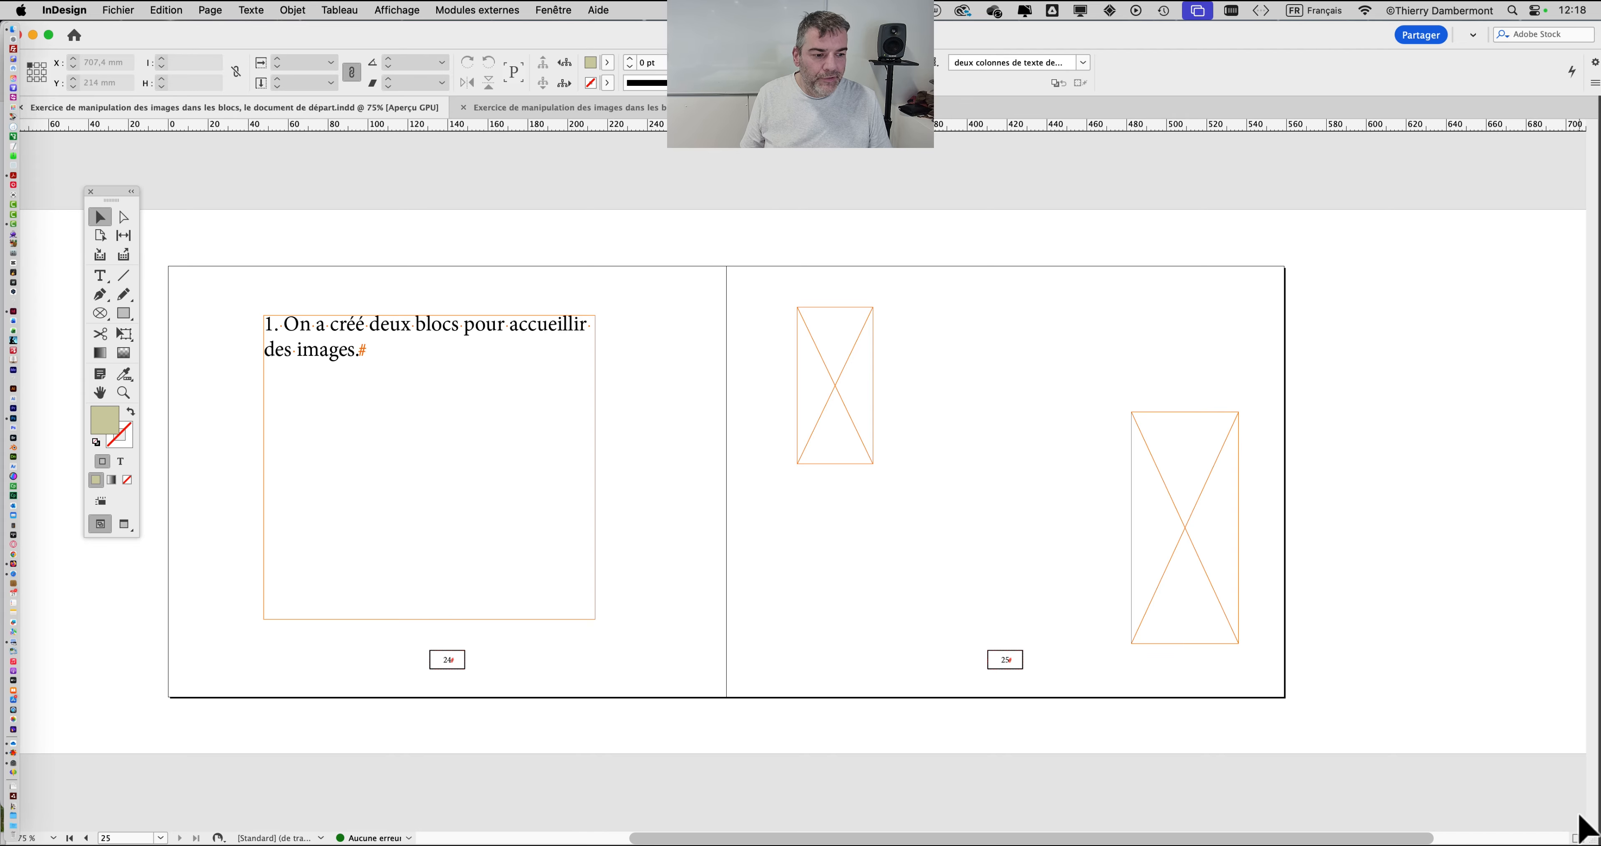
pyautogui.moveTo(1585, 833); pyautogui.dragTo(1002, 790)
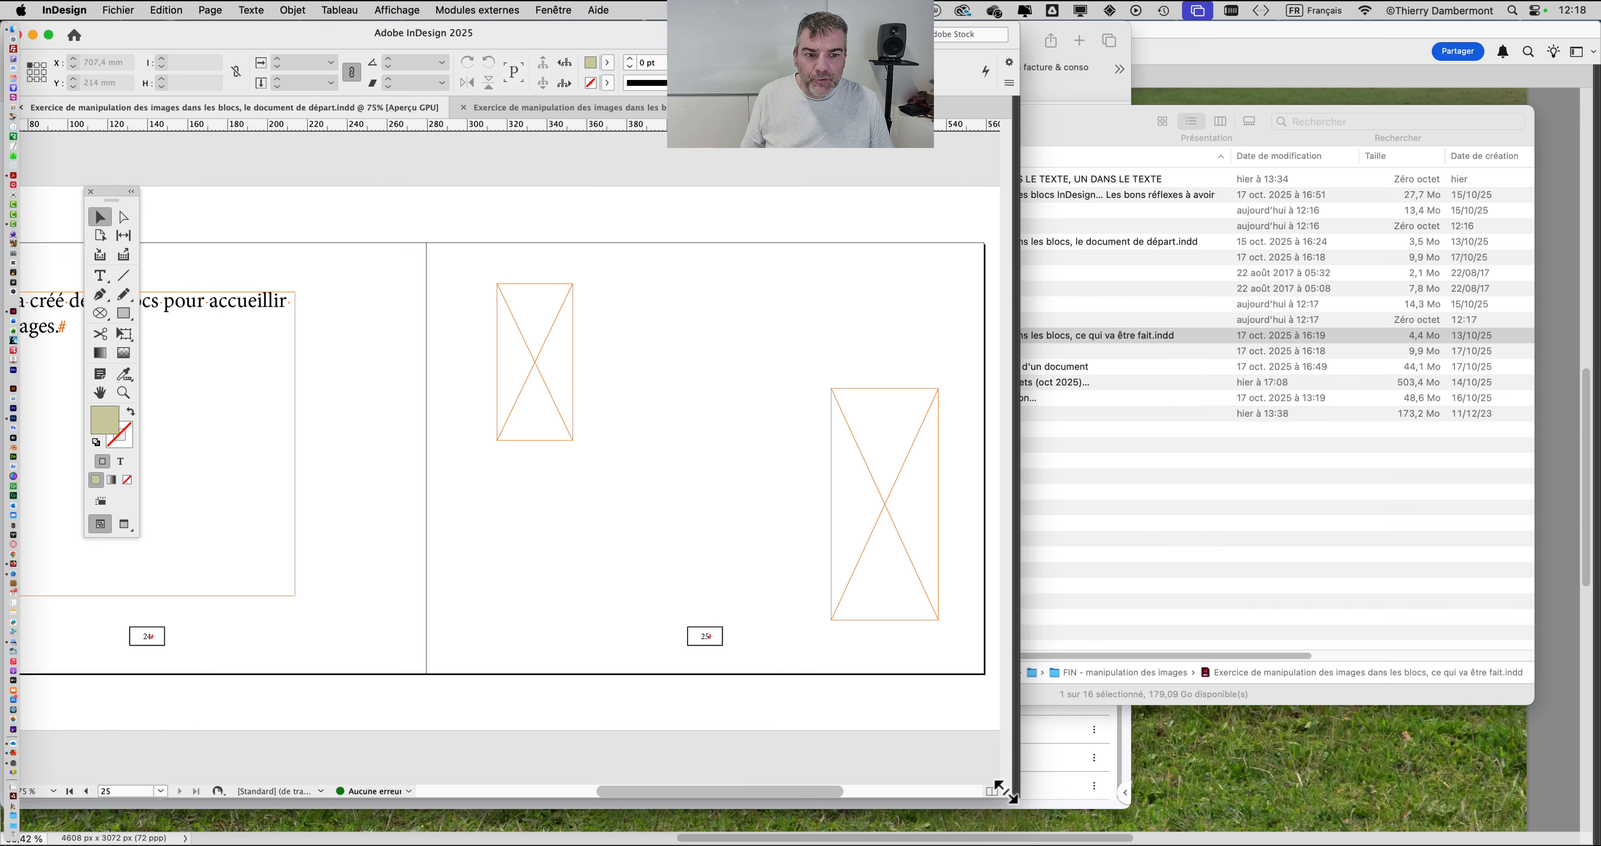
pyautogui.click(1140, 586)
pyautogui.moveTo(721, 154); pyautogui.dragTo(996, 115)
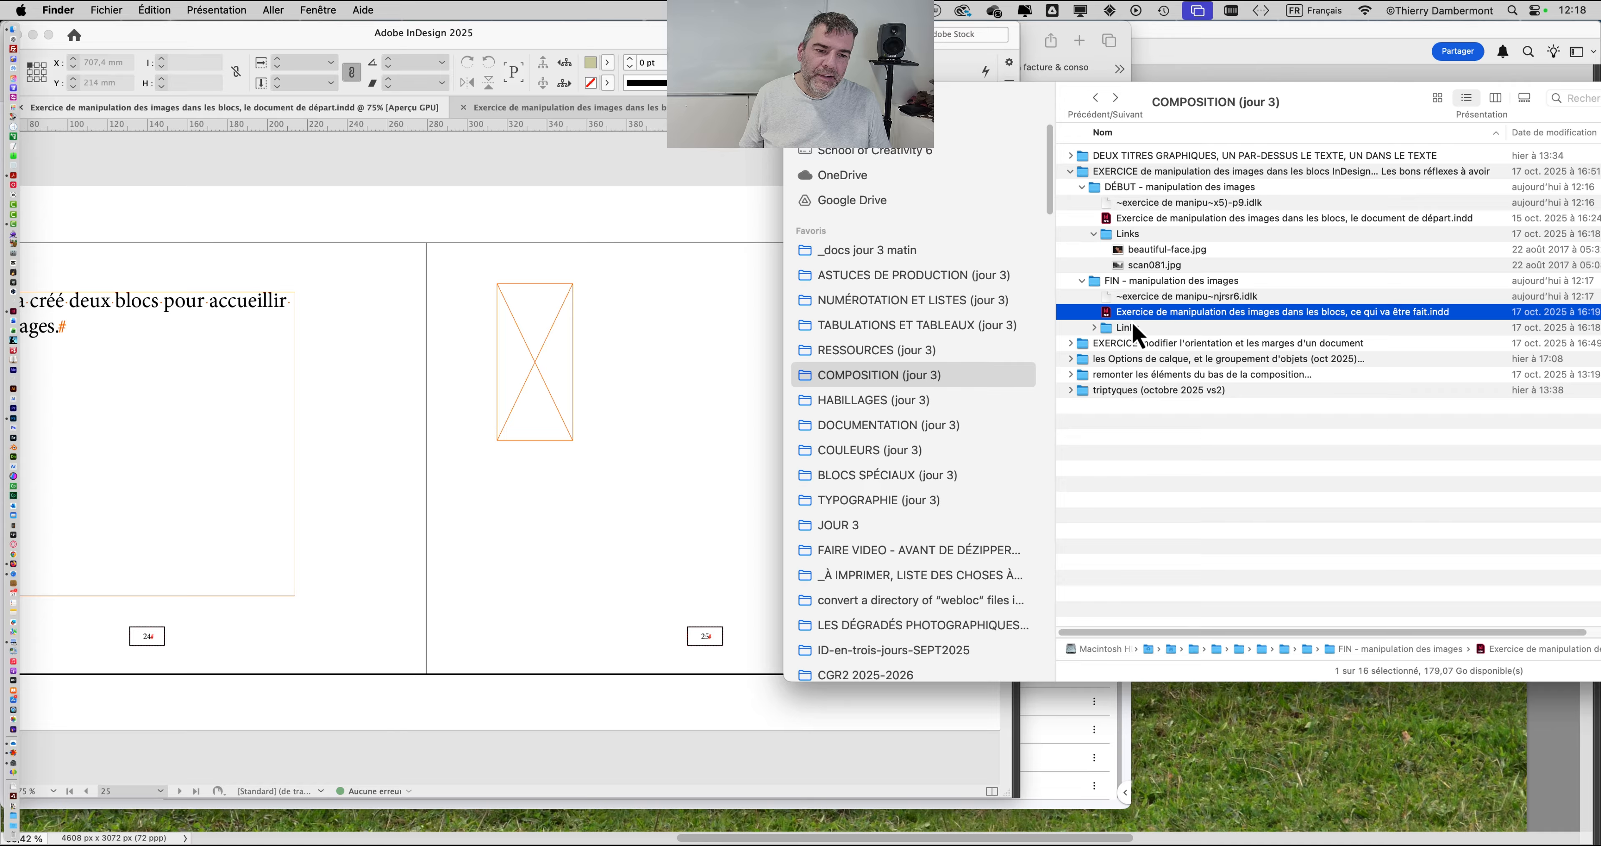
# Step: Place beautiful-face.jpg from the DÉBUT folder's Links subfolder in page 25's smaller frame and scan081.jpg in its larger frame
pyautogui.click(1082, 281)
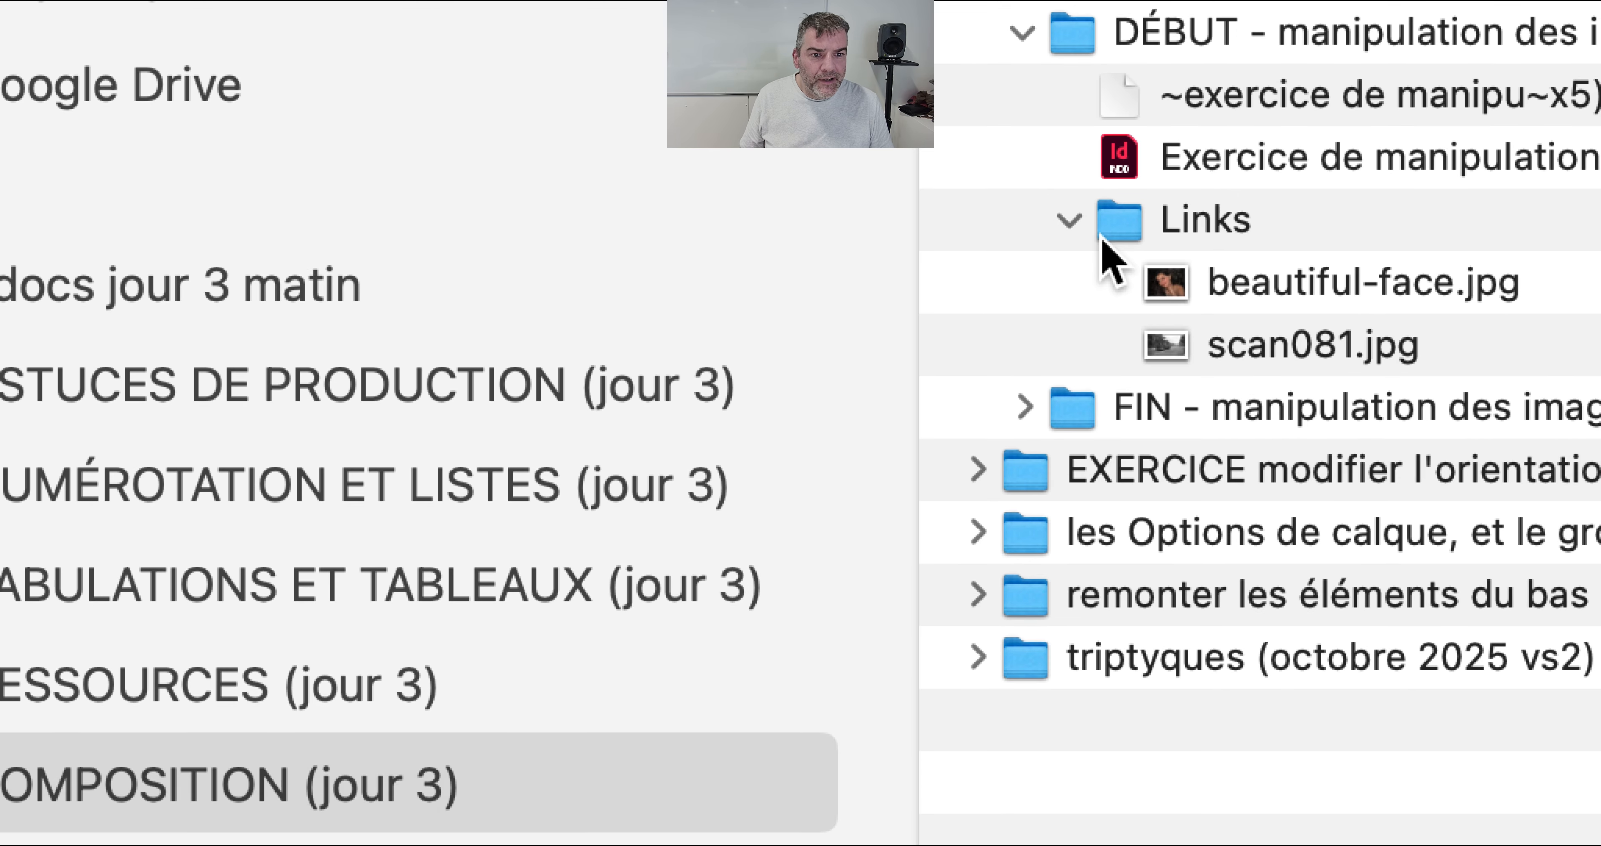
pyautogui.click(1072, 223)
pyautogui.click(1072, 223)
pyautogui.click(1192, 300)
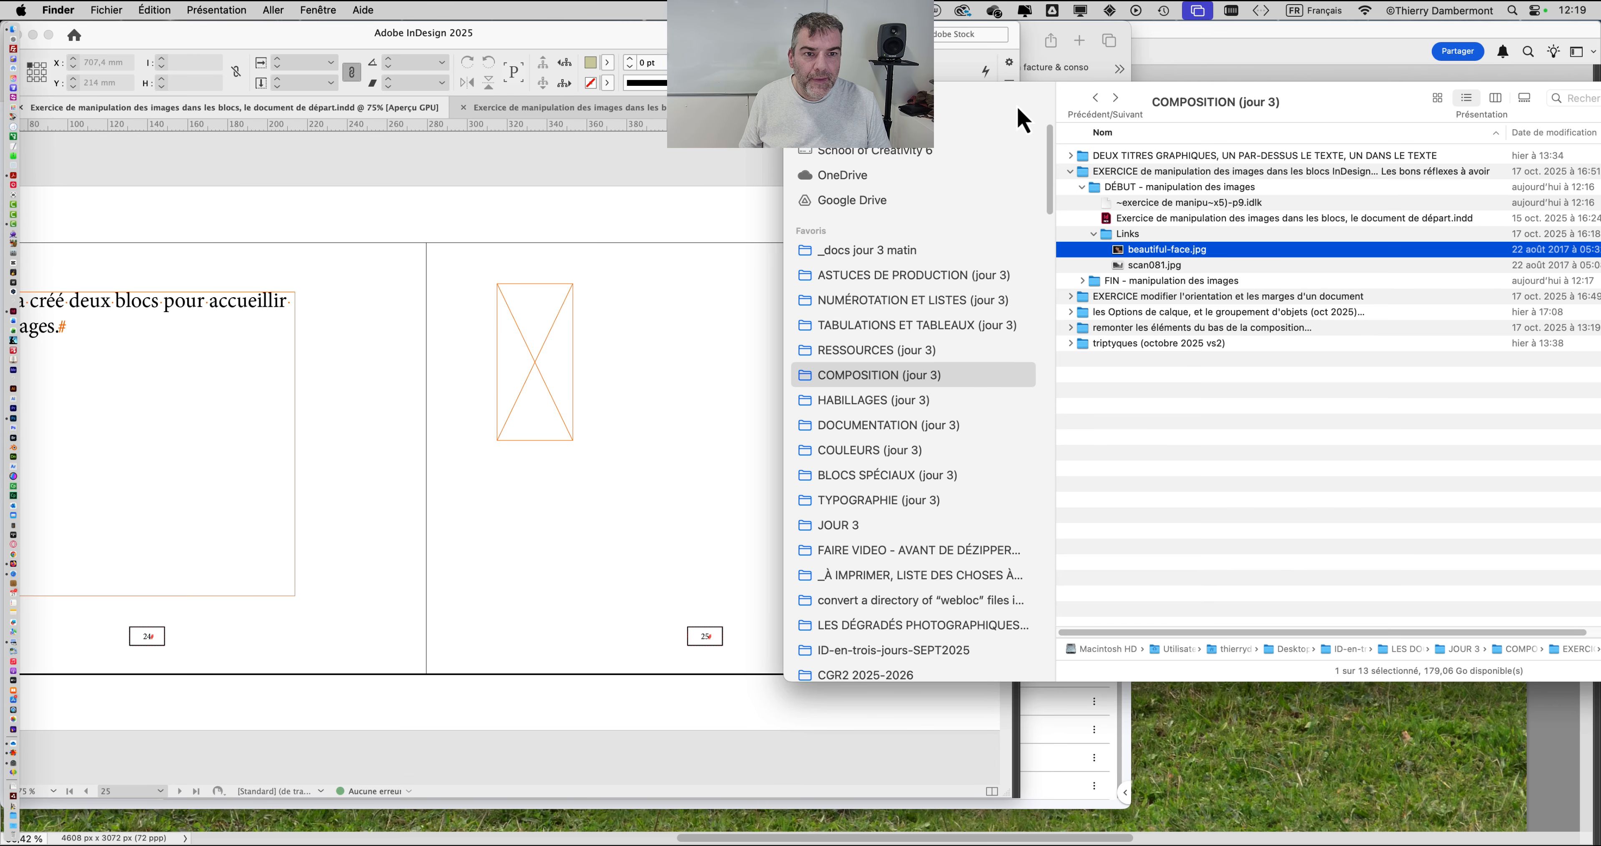
pyautogui.moveTo(1023, 119); pyautogui.dragTo(1284, 81)
pyautogui.moveTo(1394, 225); pyautogui.dragTo(519, 334)
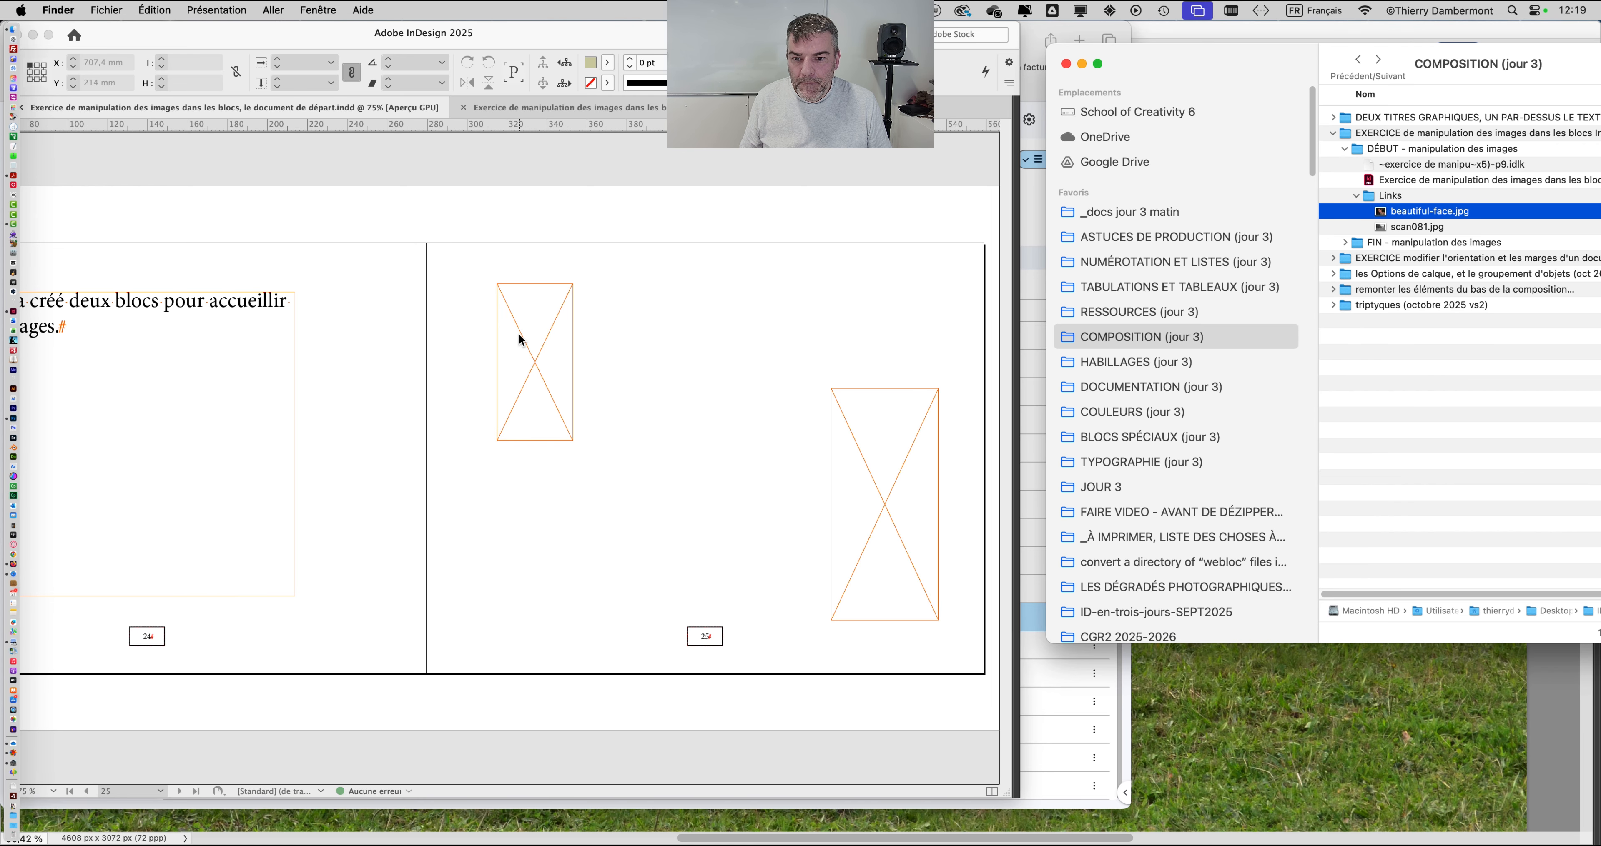
pyautogui.moveTo(1409, 227); pyautogui.dragTo(809, 467)
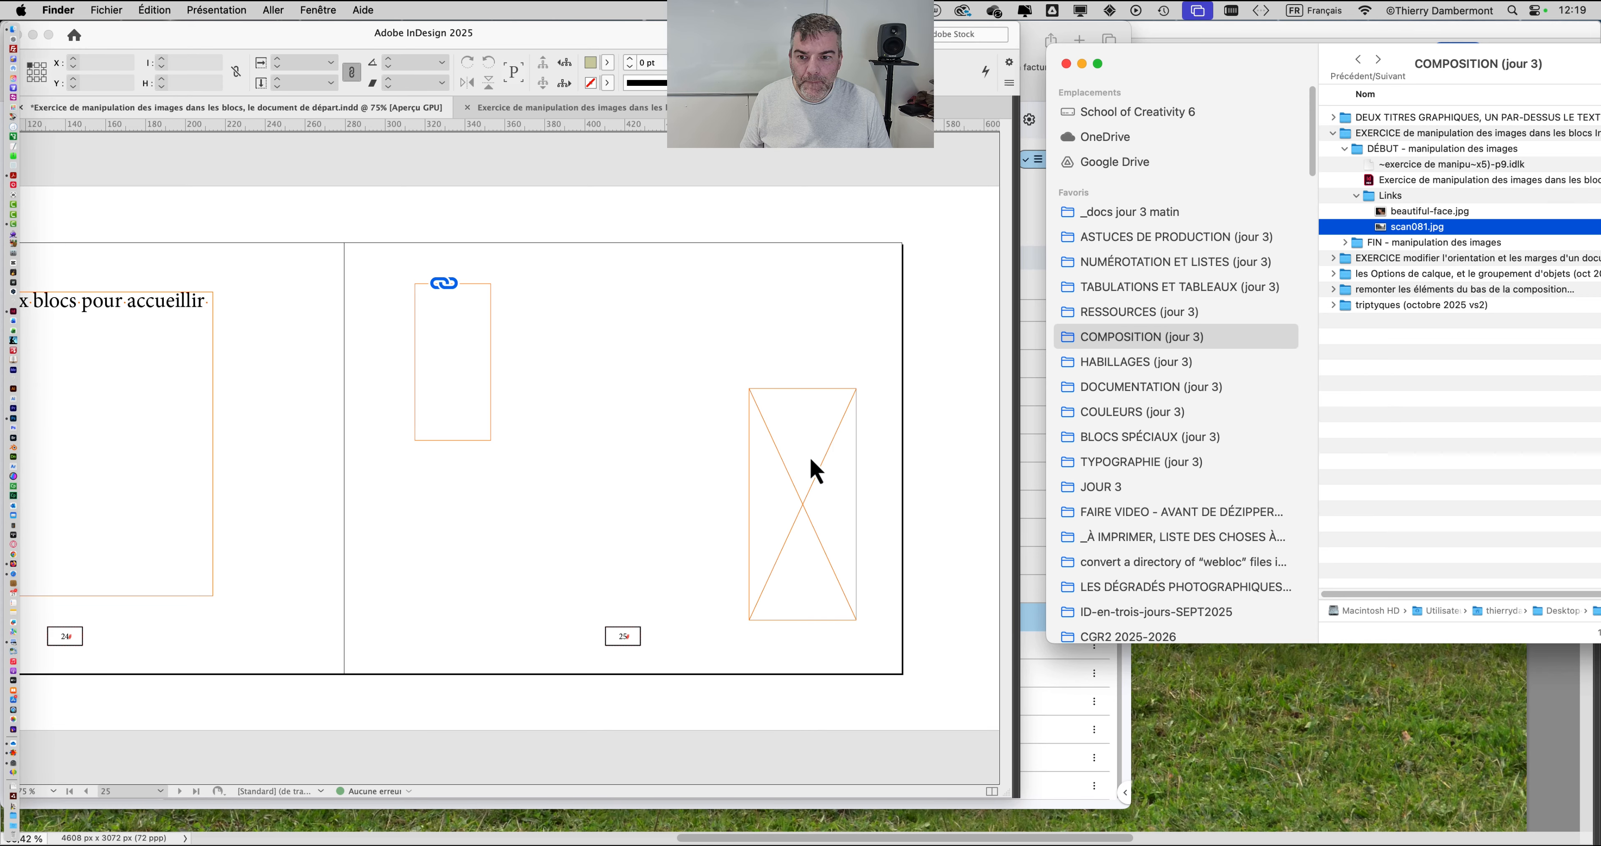
pyautogui.click(496, 395)
pyautogui.click(474, 379)
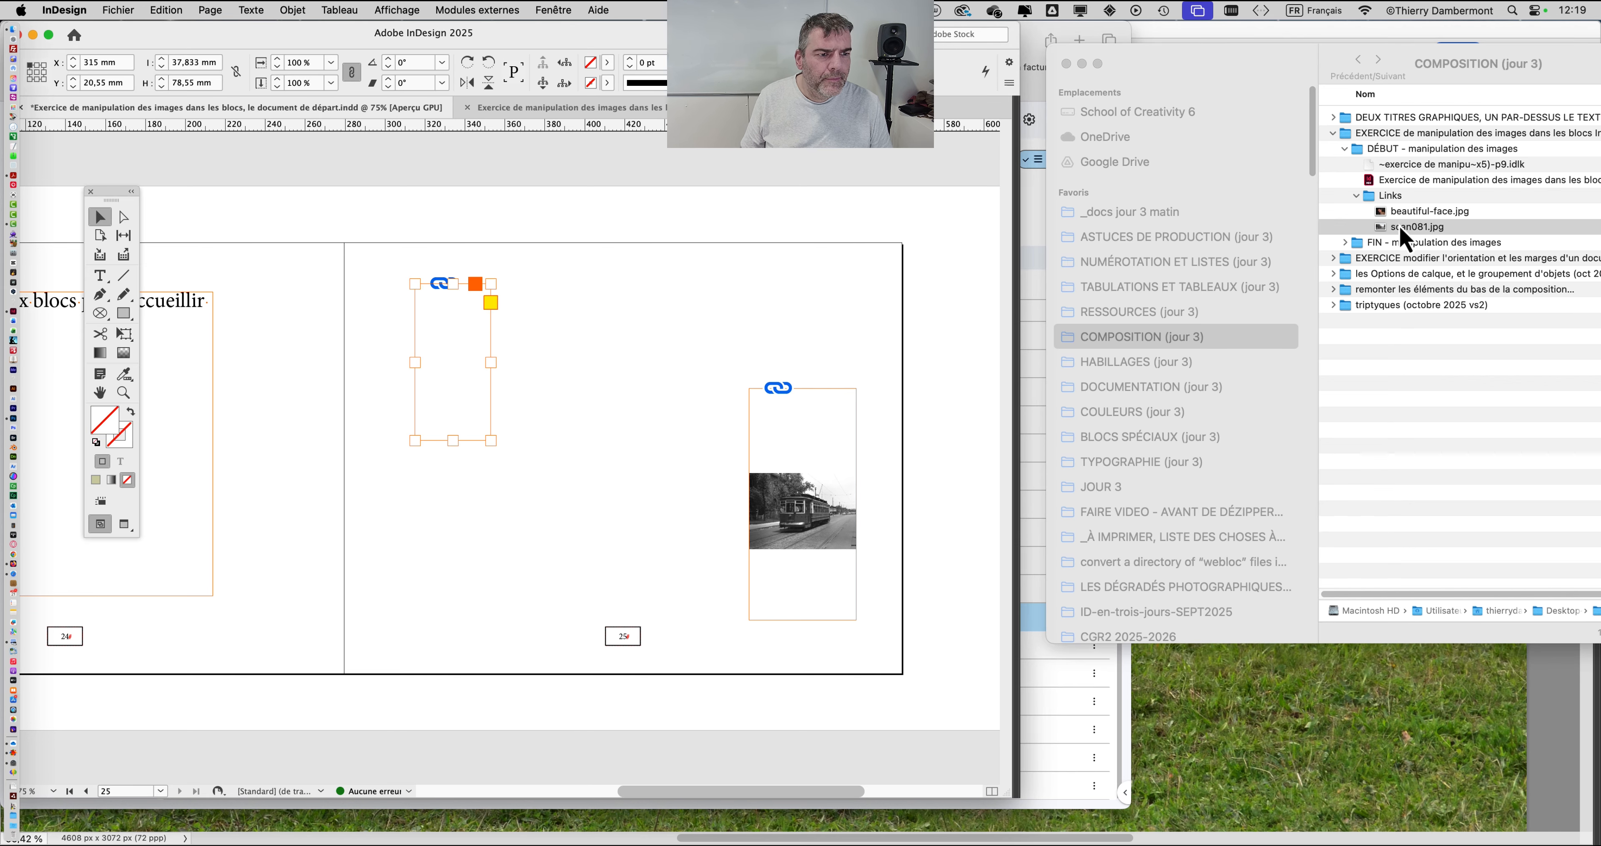
pyautogui.click(525, 348)
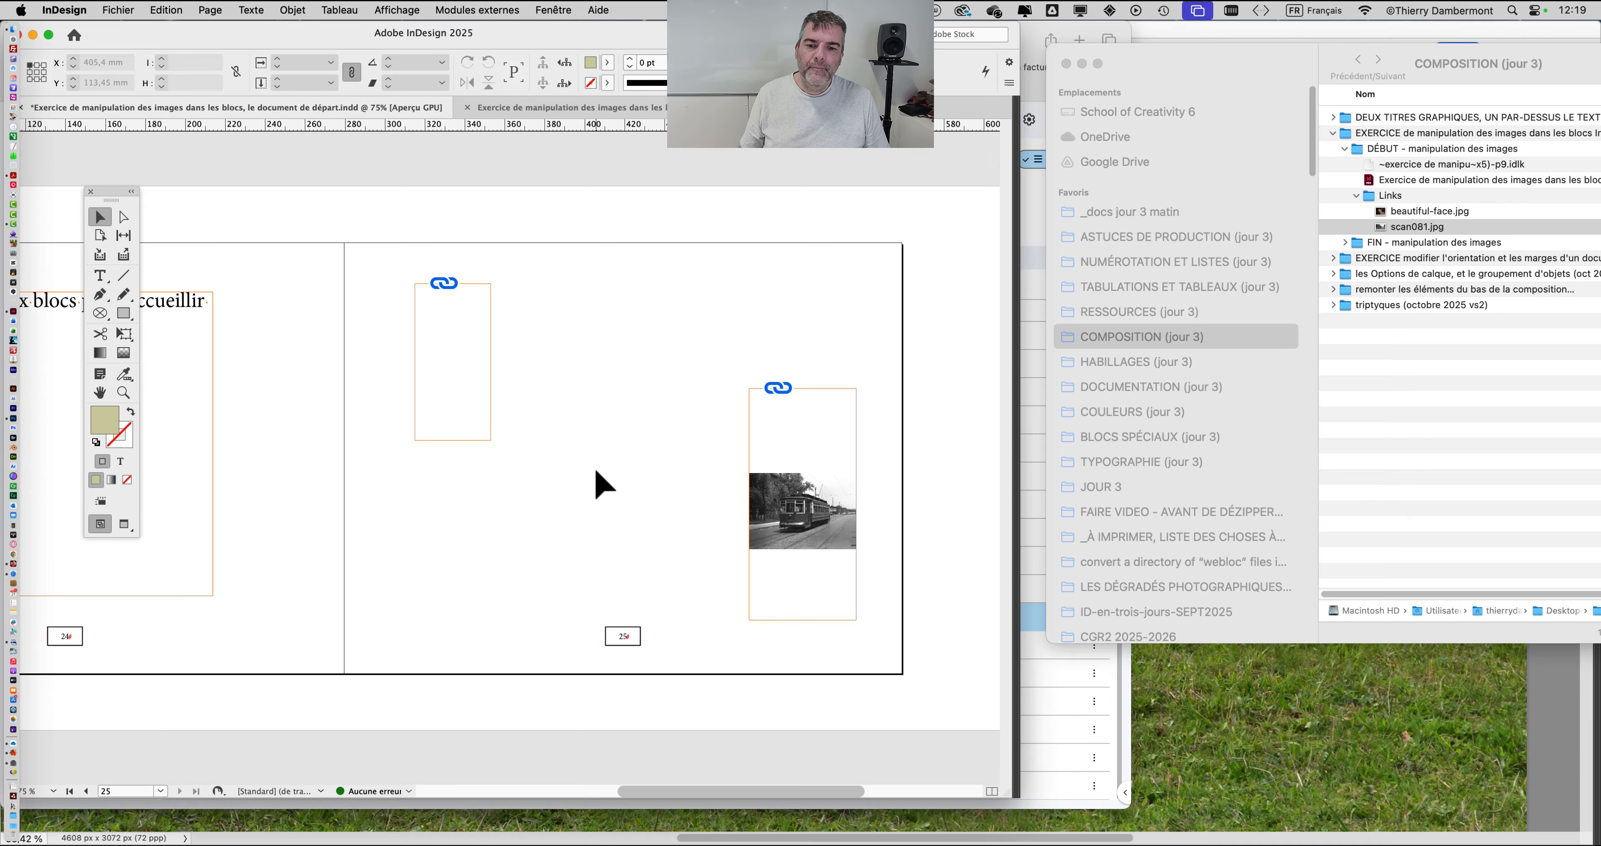
# Step: Widen the document window to show more of the spread and rearrange the Finder window beside it
pyautogui.moveTo(618, 431); pyautogui.dragTo(704, 426)
pyautogui.moveTo(1203, 77); pyautogui.dragTo(1400, 78)
pyautogui.moveTo(1017, 802); pyautogui.dragTo(1202, 823)
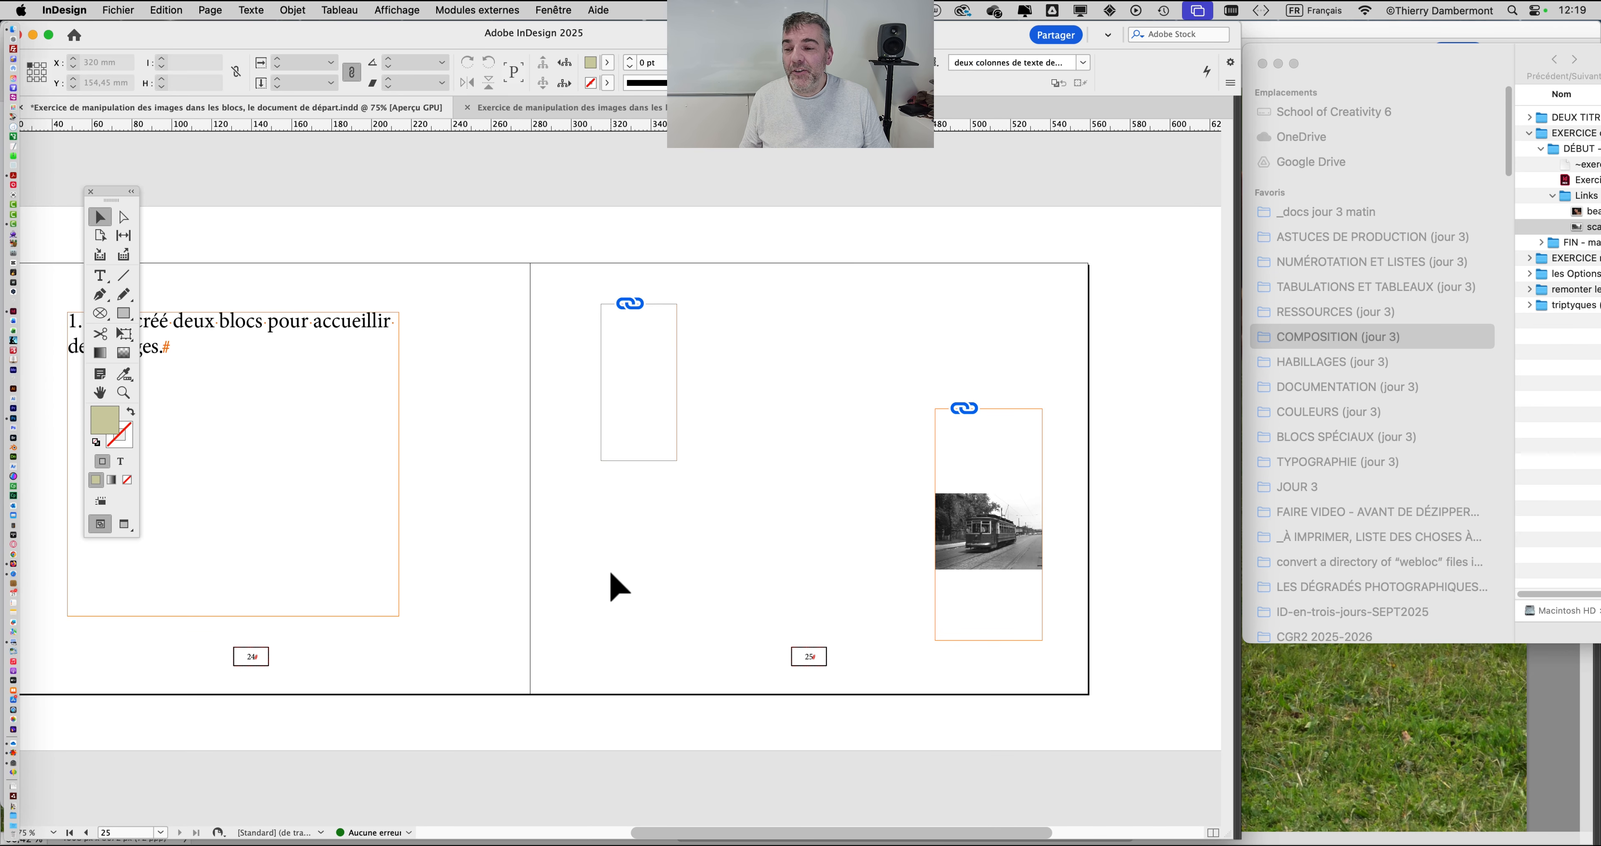
pyautogui.moveTo(1478, 56); pyautogui.dragTo(1140, 58)
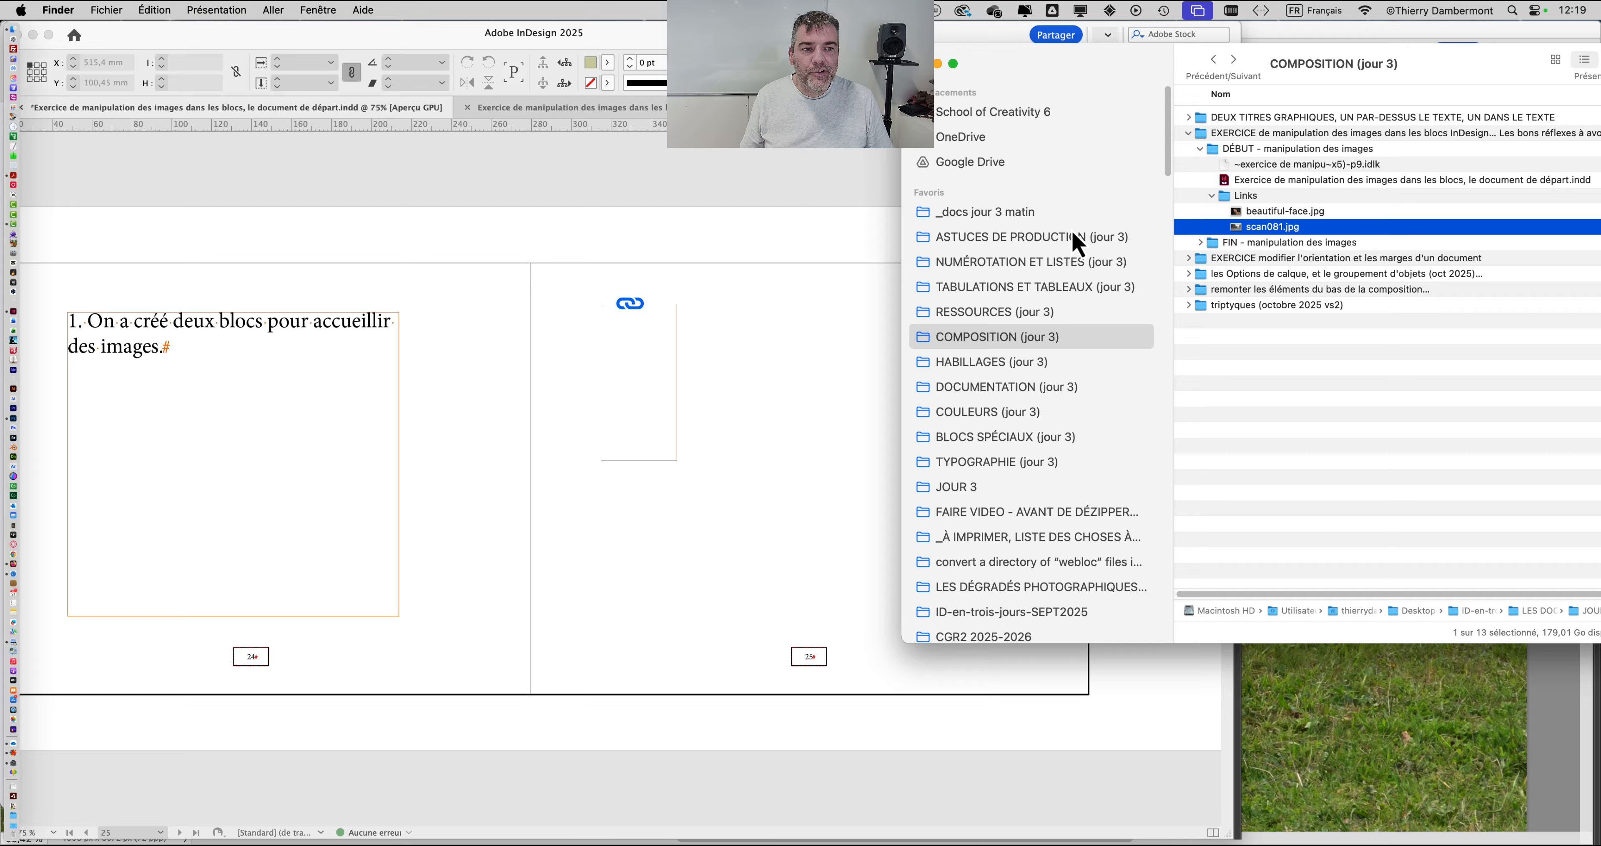
pyautogui.click(768, 392)
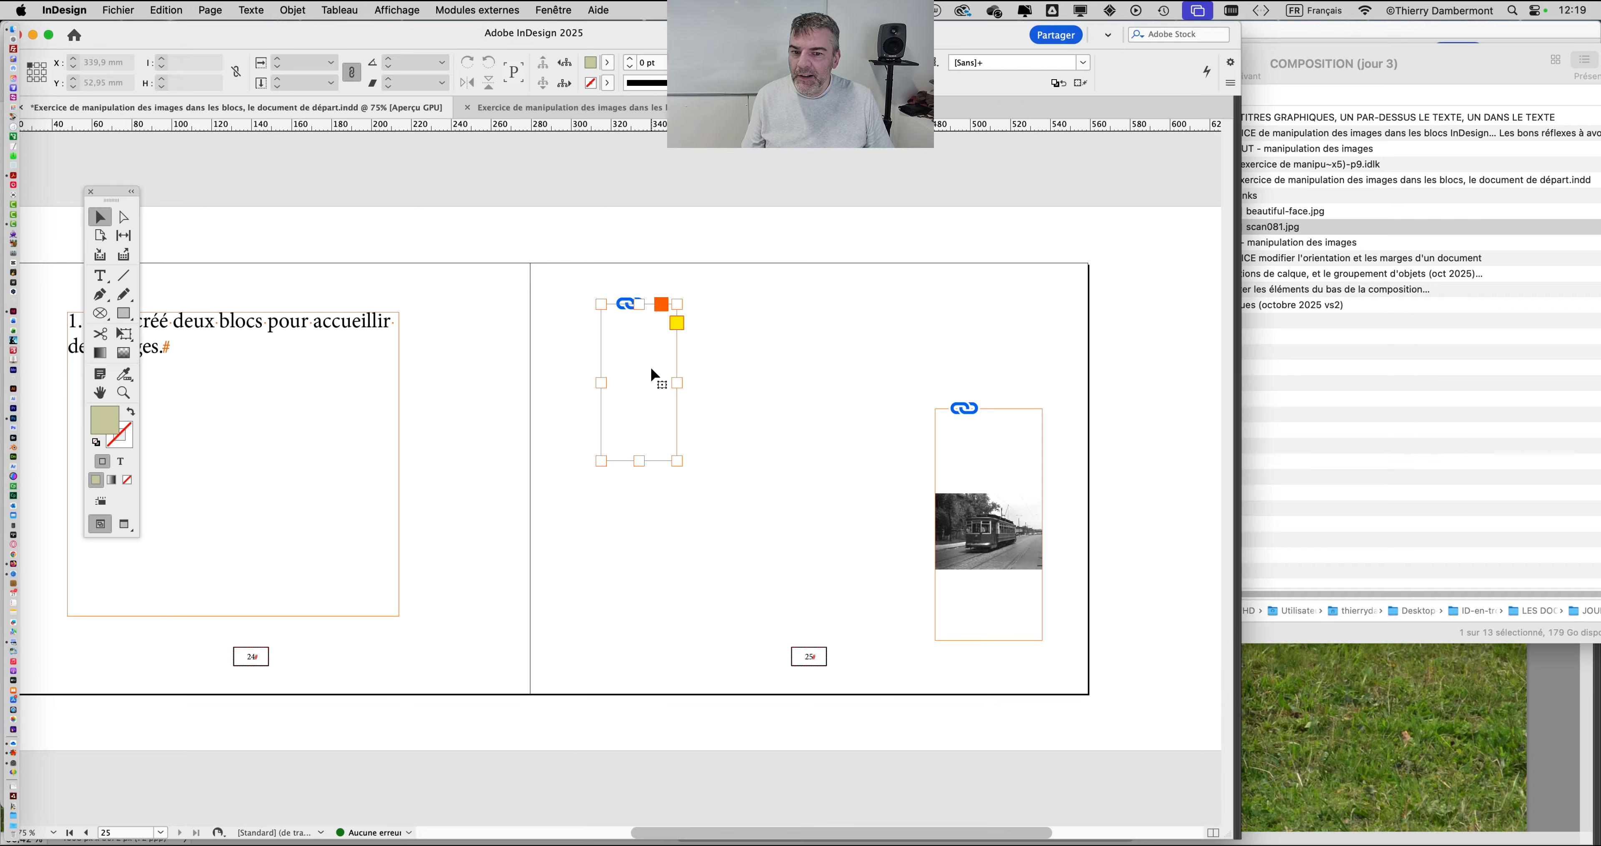
# Step: Examine how the two placed images sit in their frames on page 25, alongside the source files in Finder
pyautogui.click(997, 459)
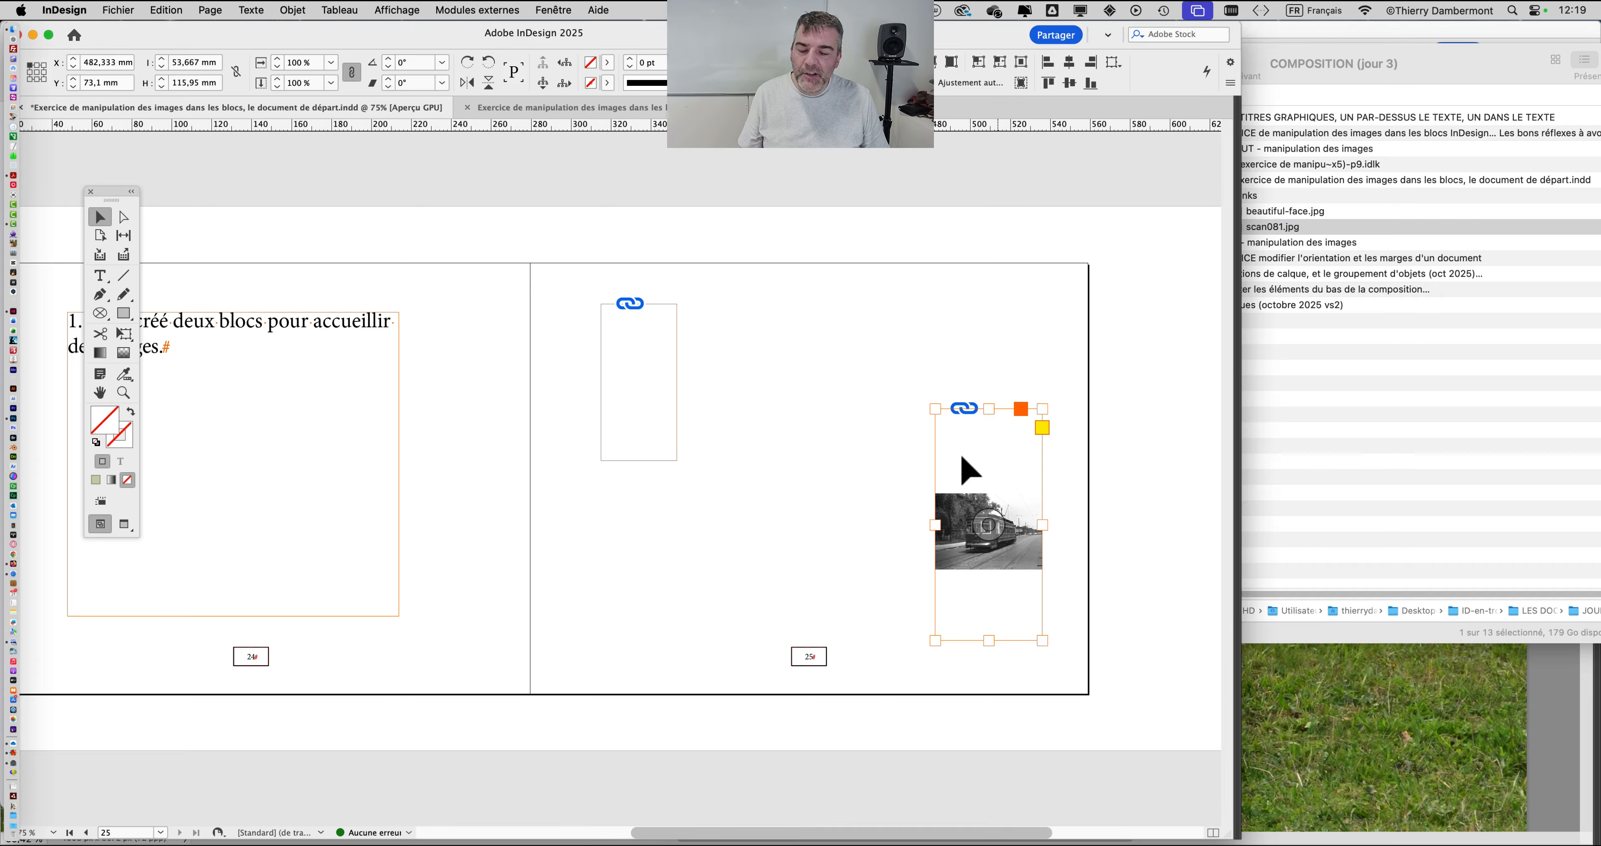
pyautogui.click(825, 424)
pyautogui.click(664, 360)
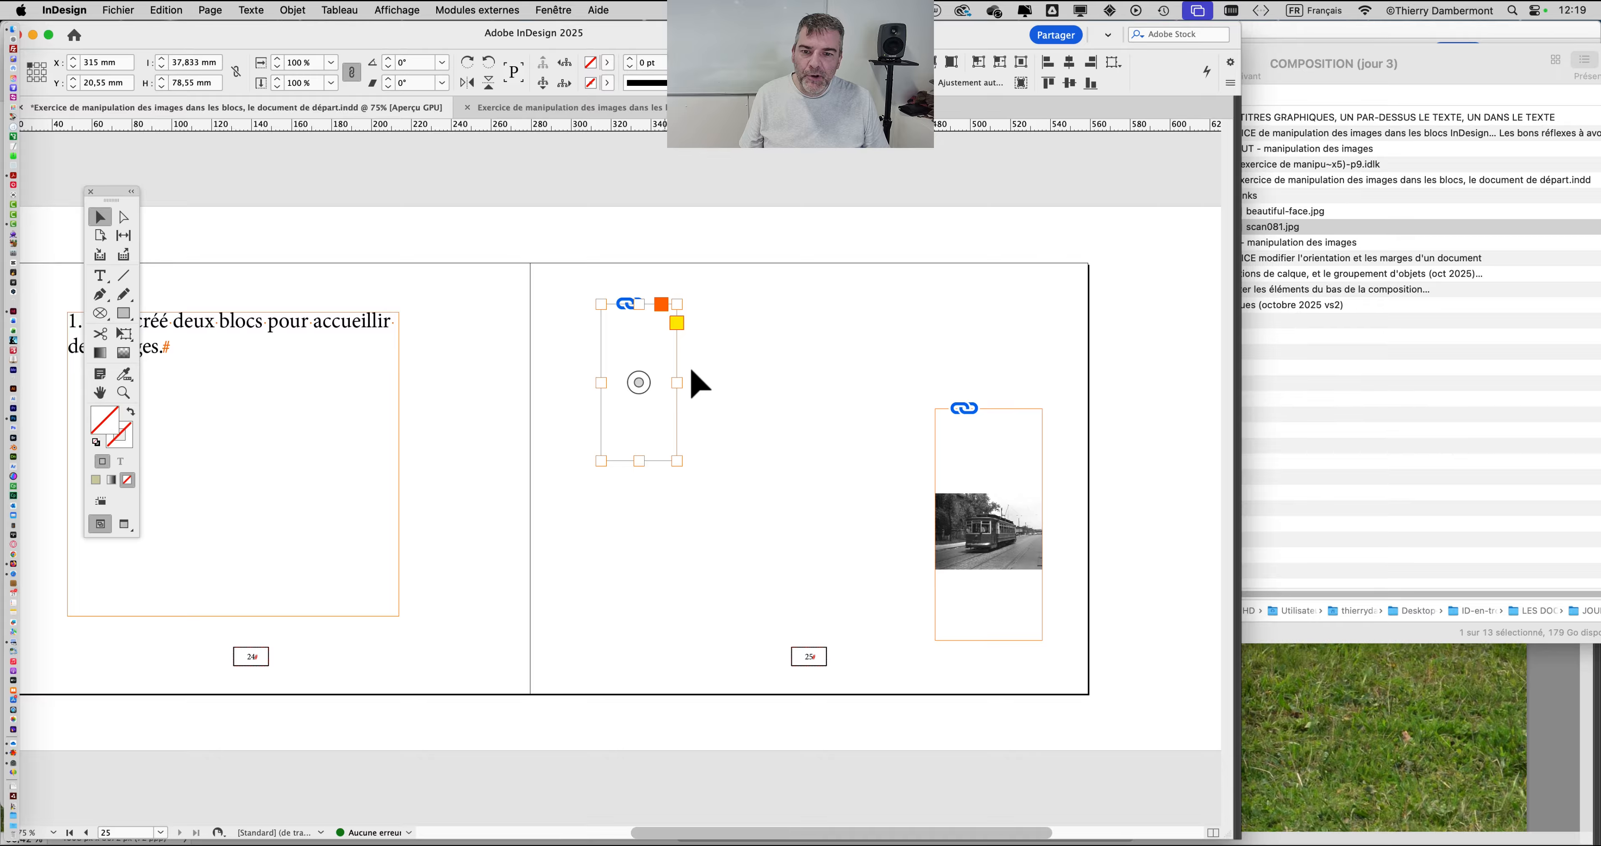
pyautogui.click(732, 424)
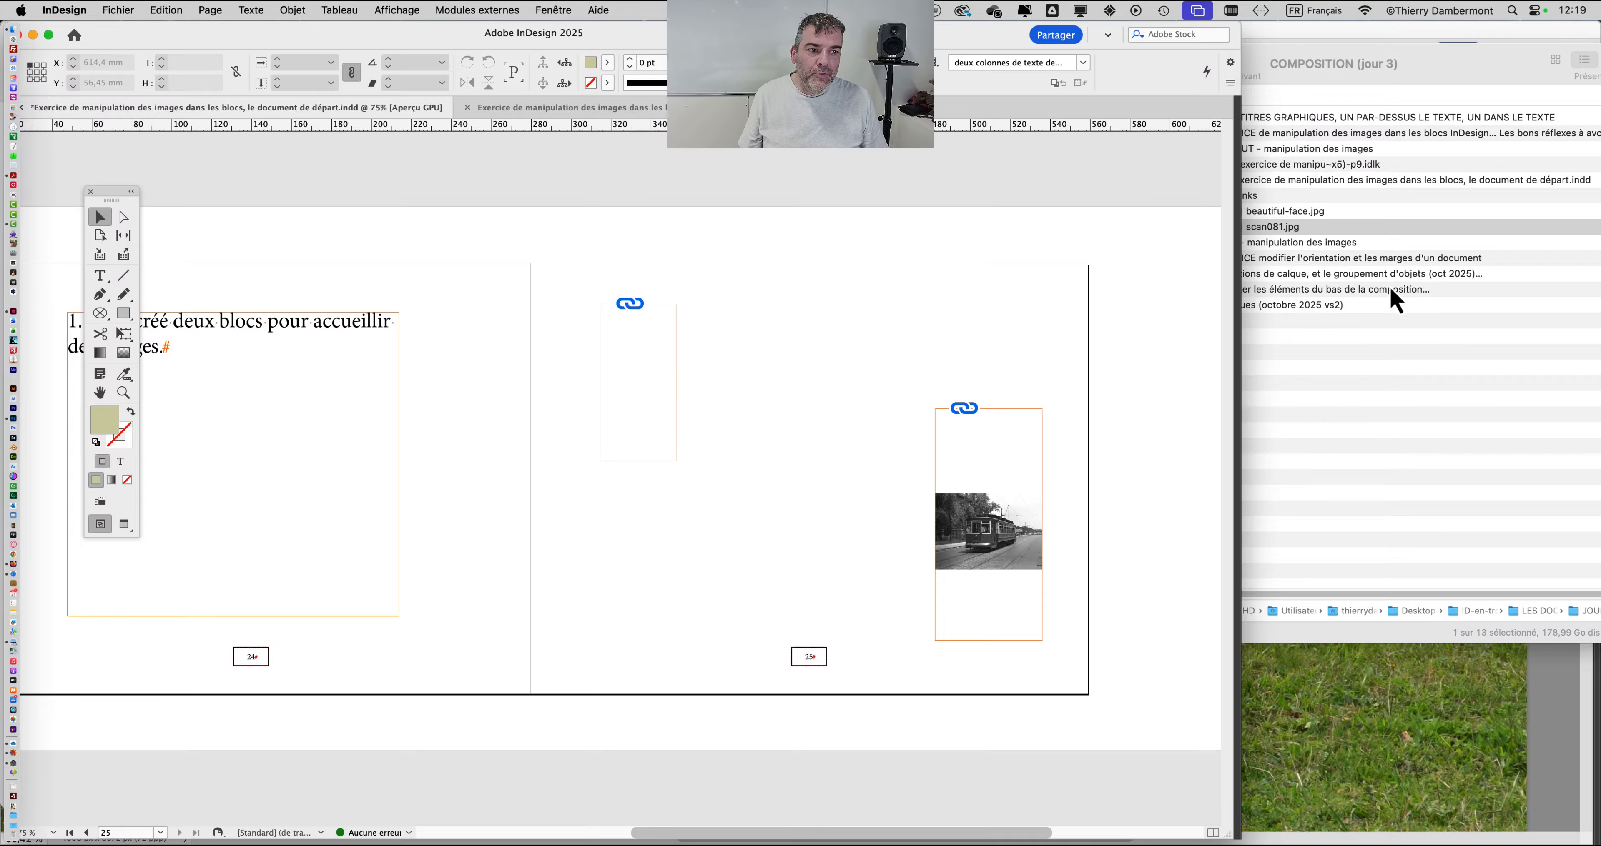
pyautogui.click(1361, 266)
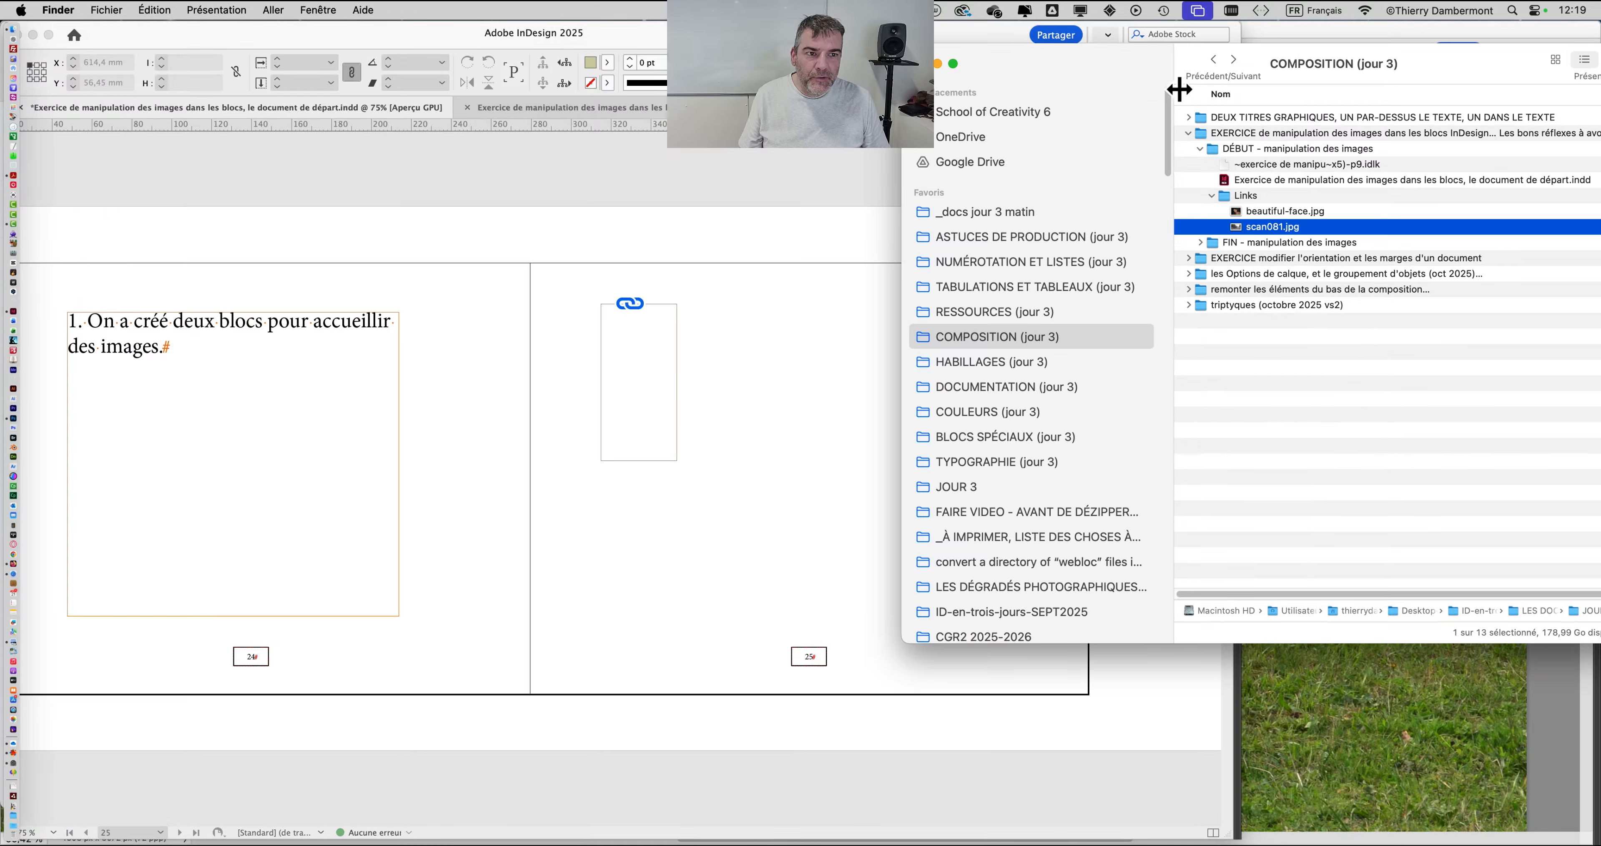
pyautogui.moveTo(1179, 89); pyautogui.dragTo(1236, 43)
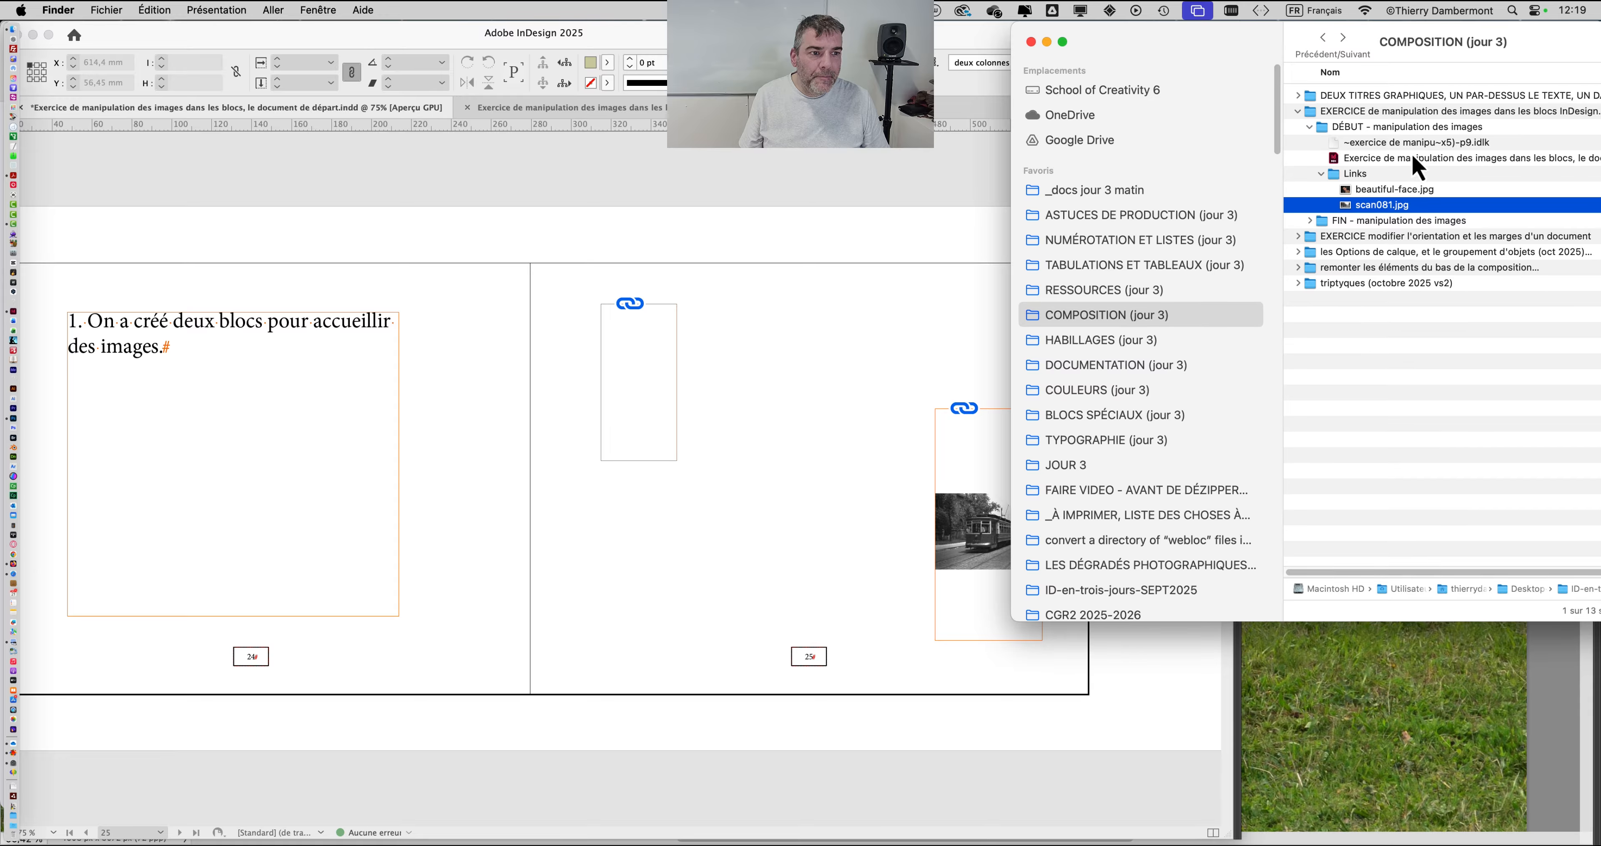
pyautogui.click(743, 363)
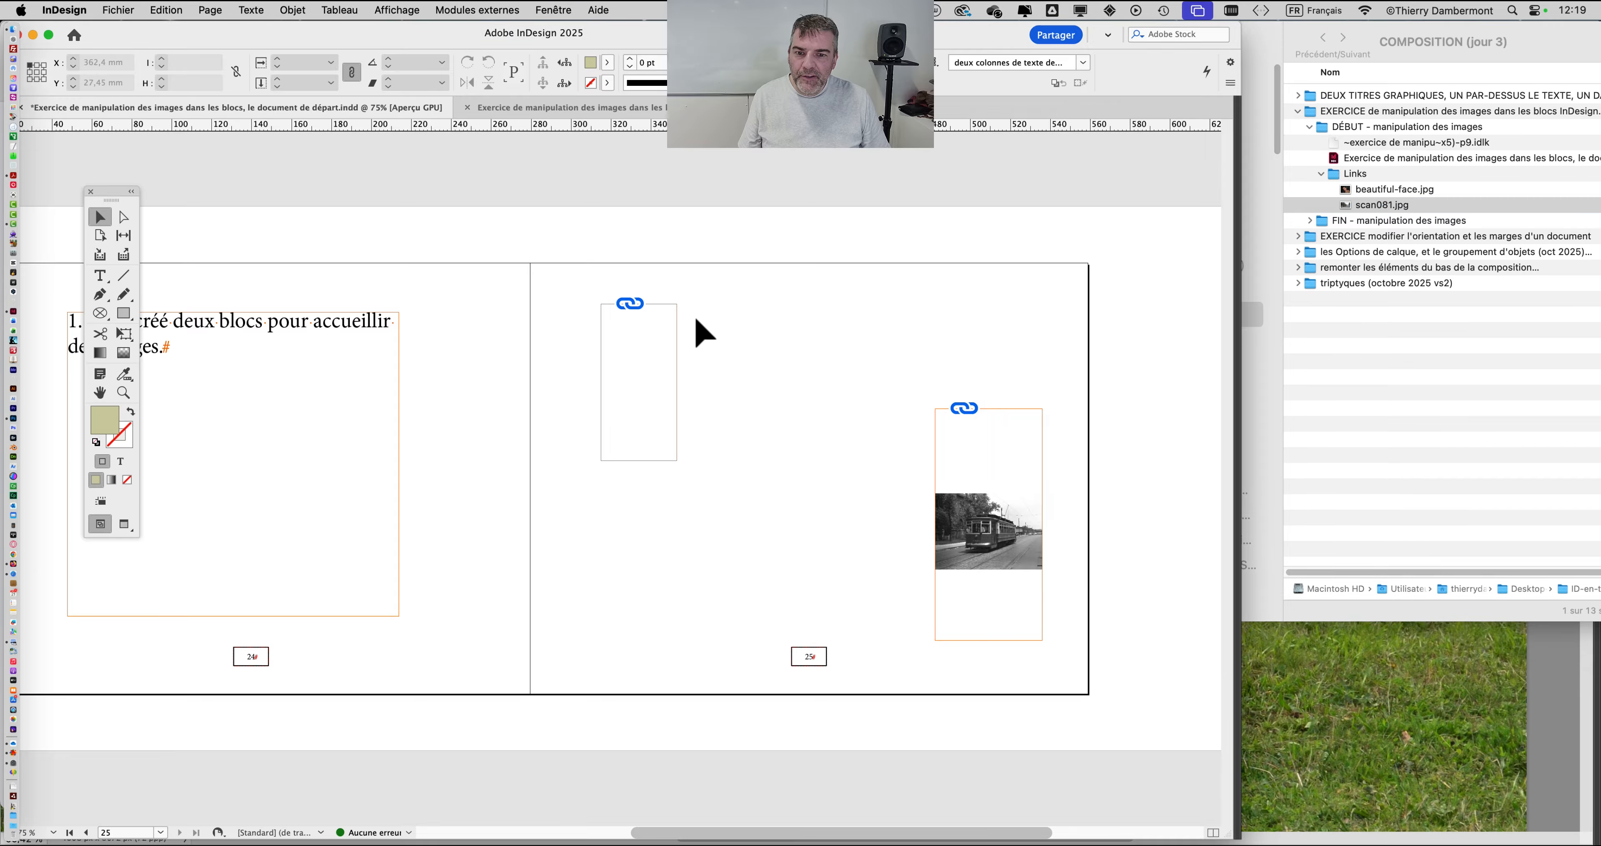
pyautogui.click(670, 373)
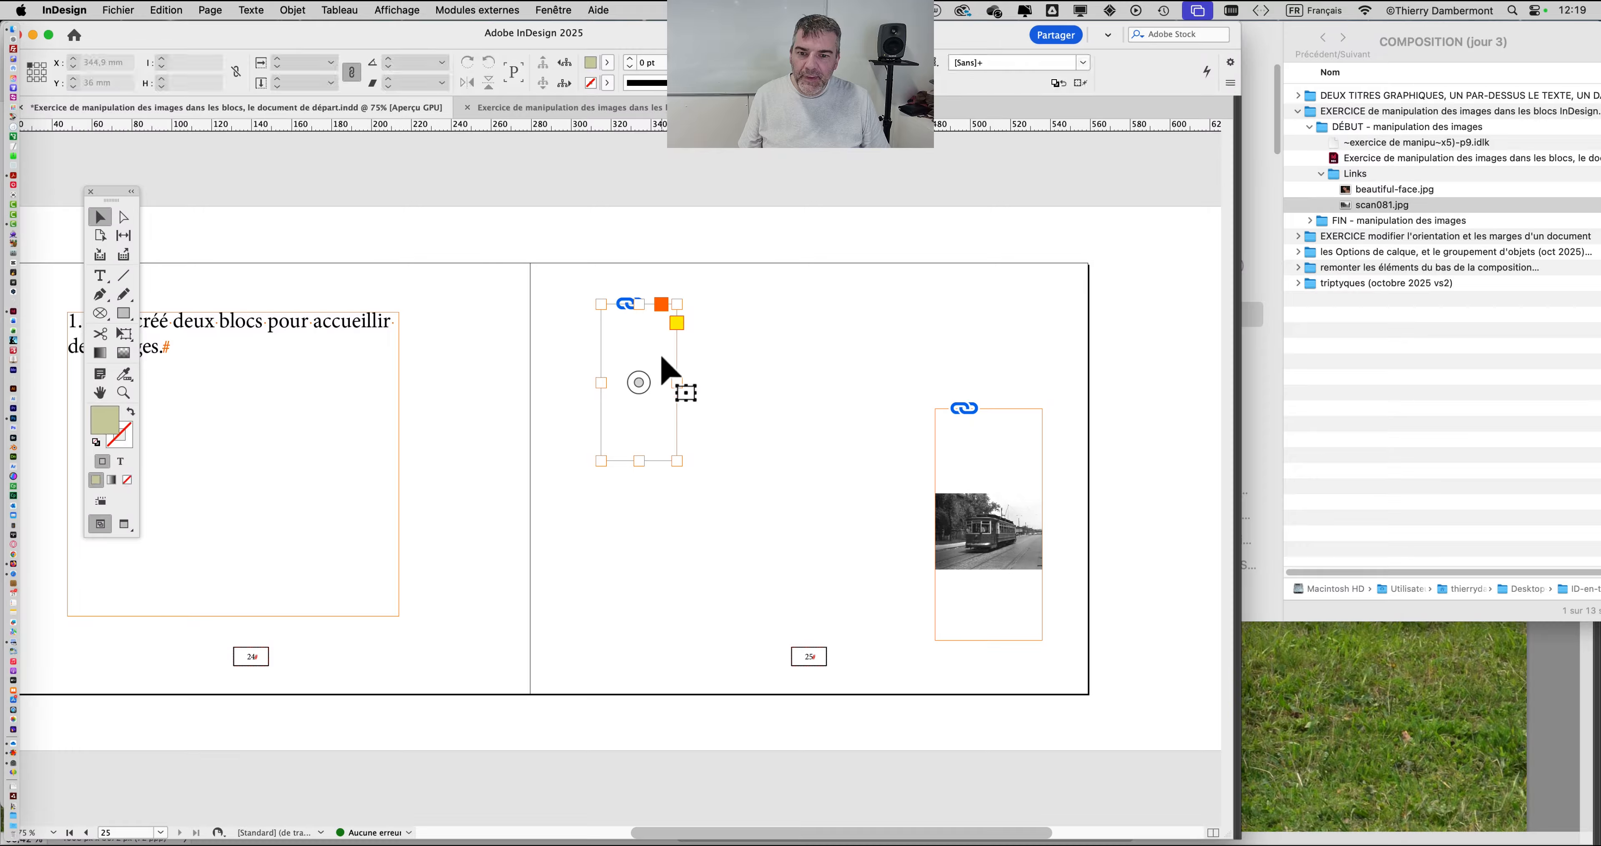
pyautogui.click(821, 472)
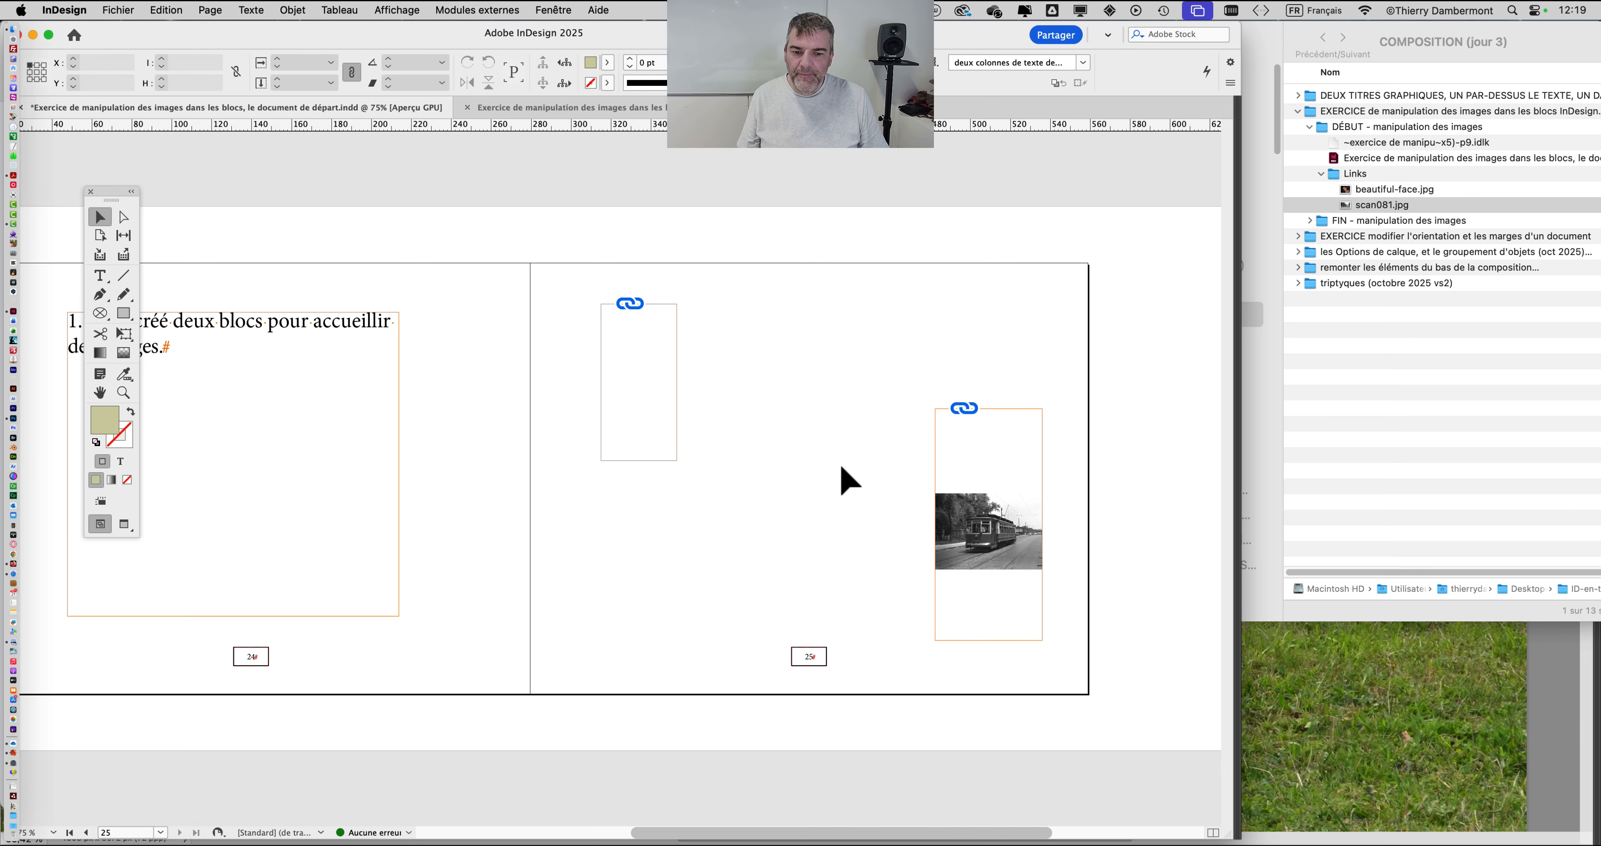
# Step: Fit the content proportionally in both image frames on page 25, viewing the page at 100%
pyautogui.press('super+plus')
pyautogui.moveTo(766, 421); pyautogui.dragTo(770, 368)
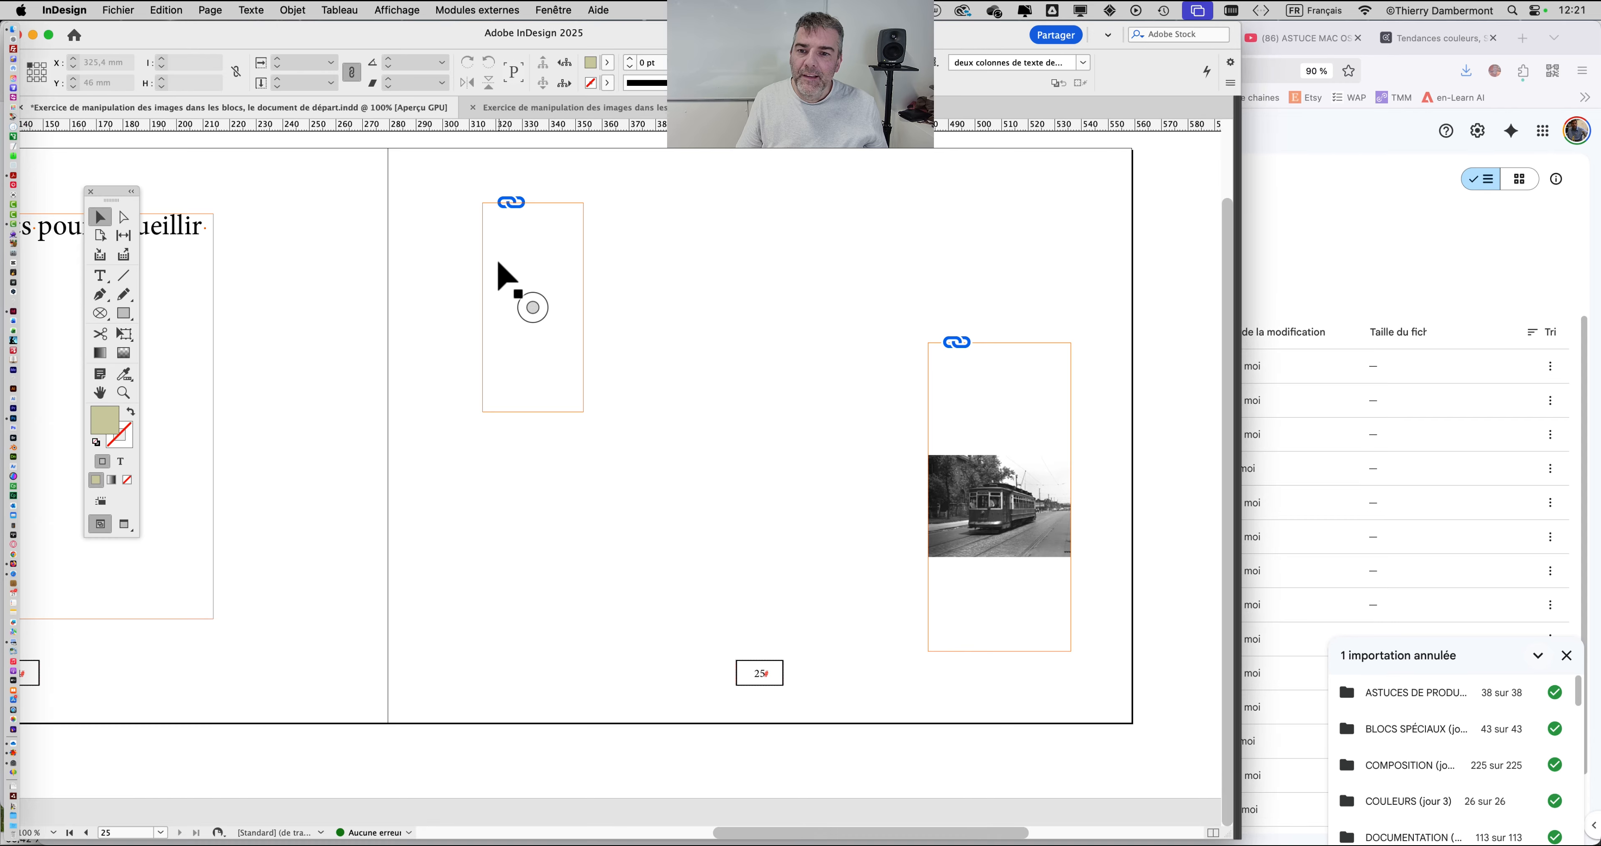
pyautogui.click(497, 266)
pyautogui.click(451, 243)
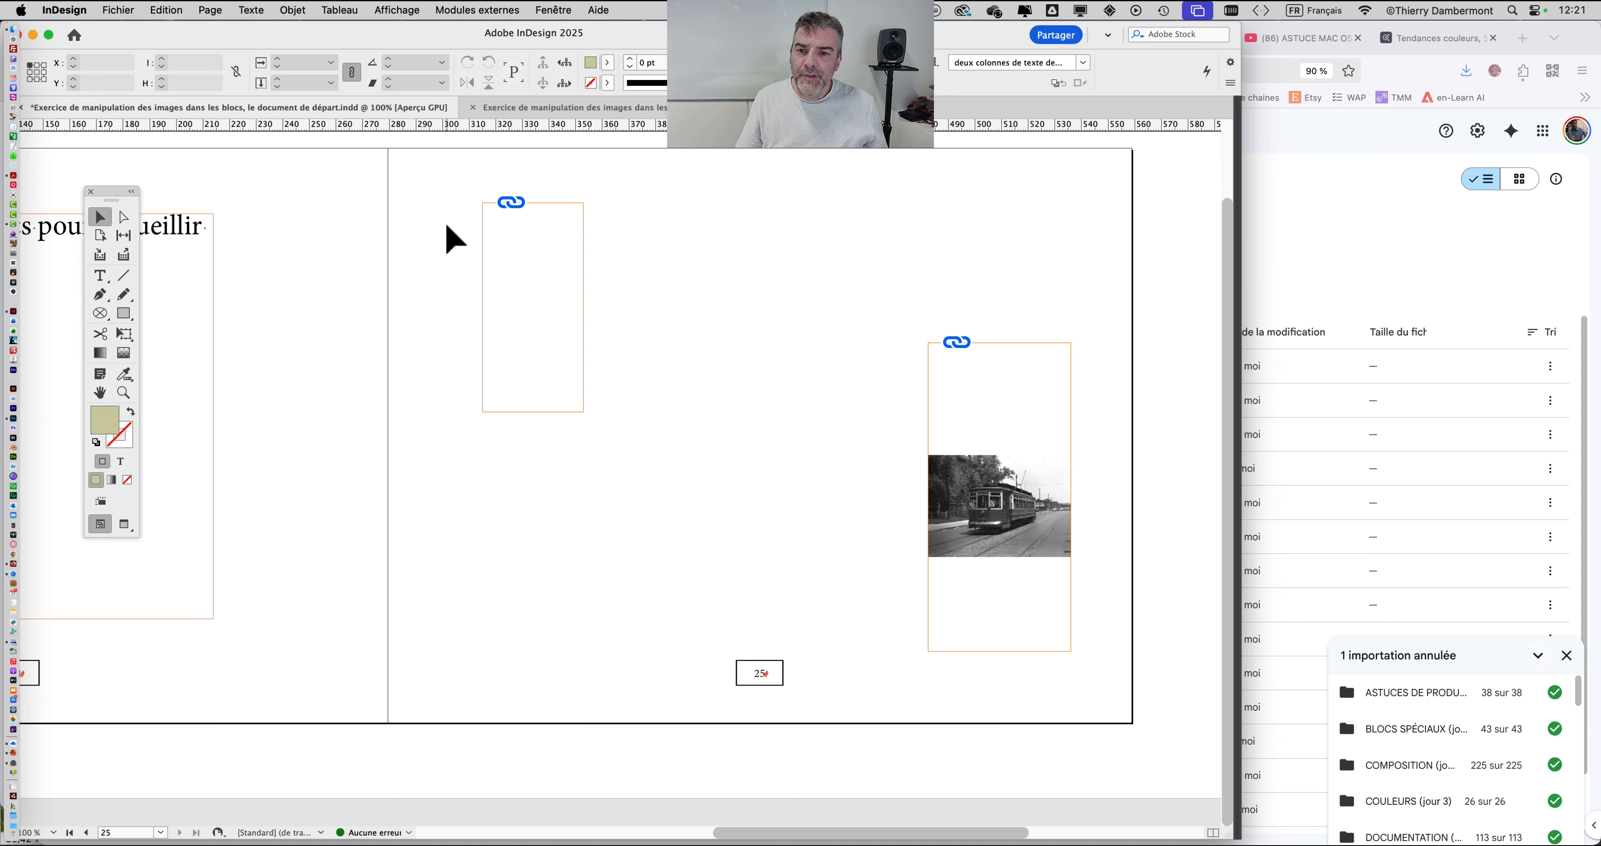
pyautogui.moveTo(447, 219); pyautogui.dragTo(1028, 522)
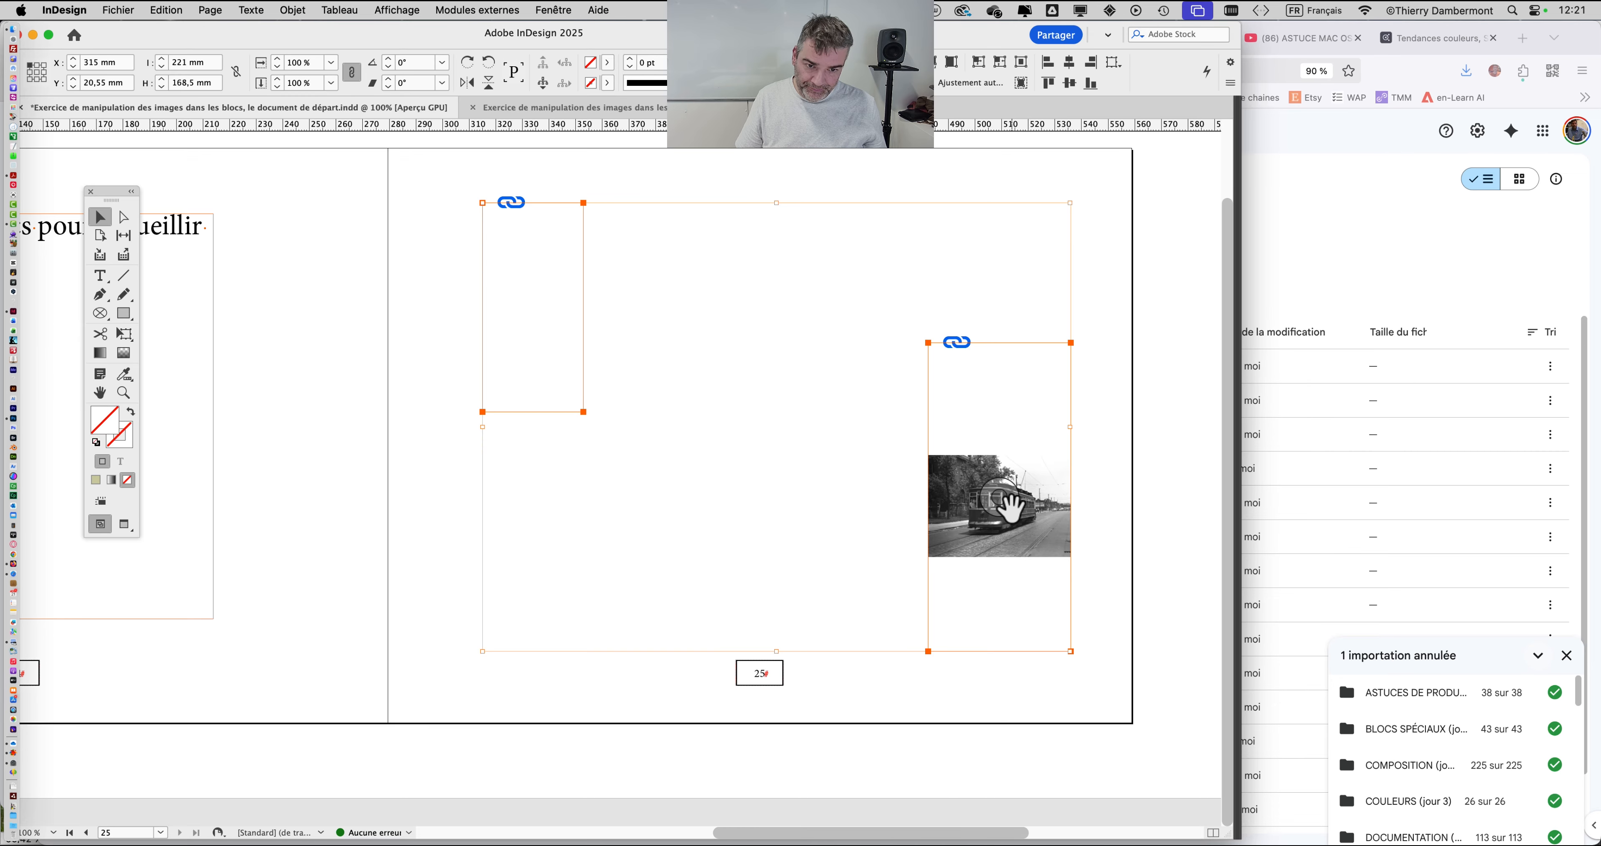
pyautogui.moveTo(437, 211); pyautogui.dragTo(1026, 556)
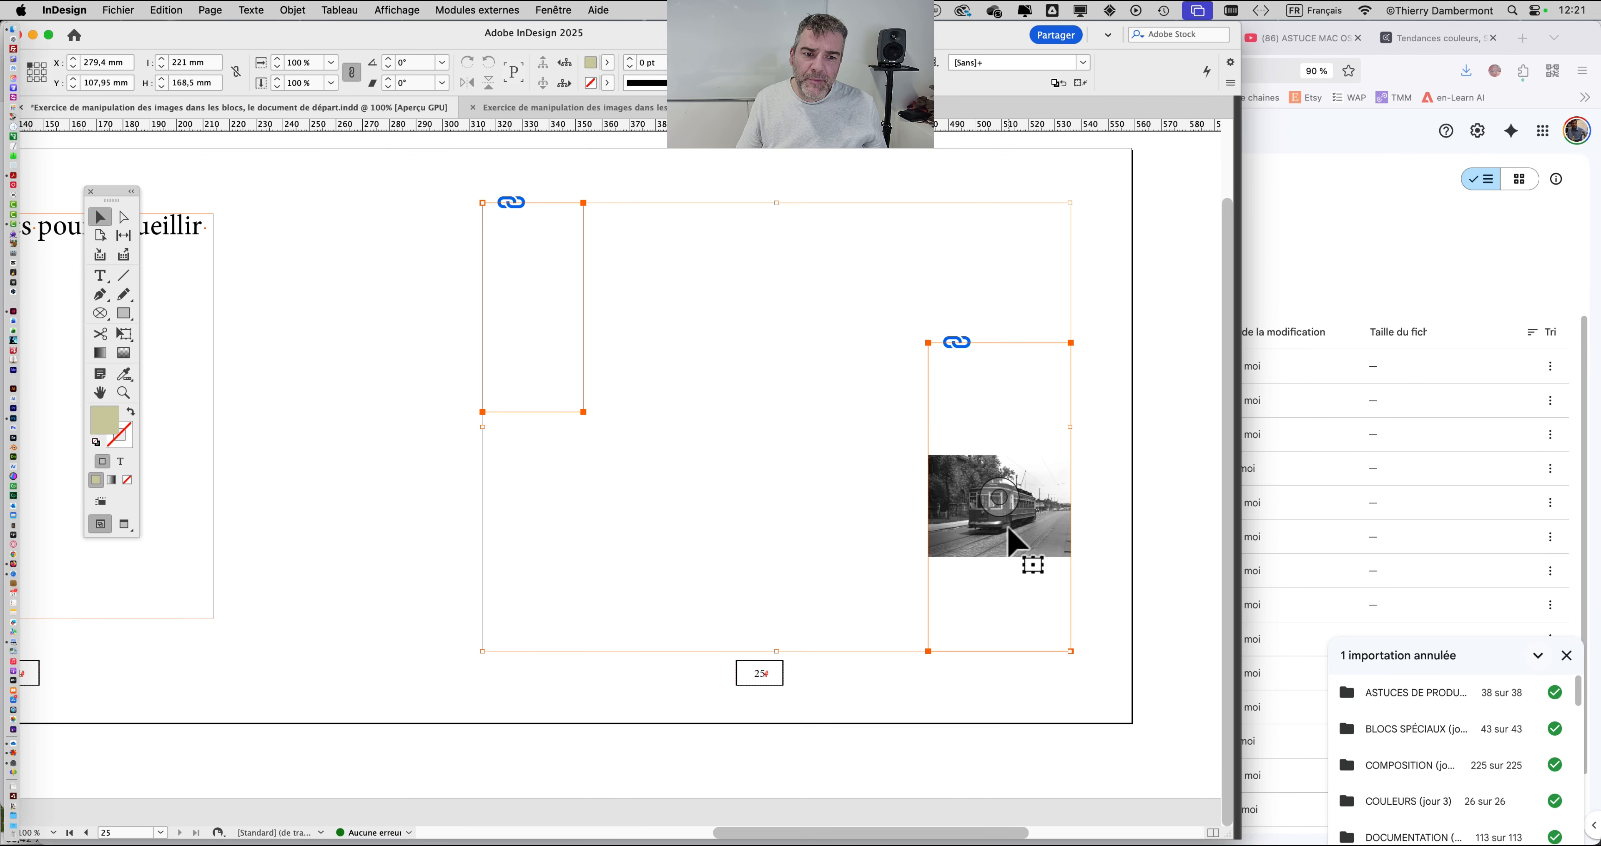
pyautogui.click(293, 11)
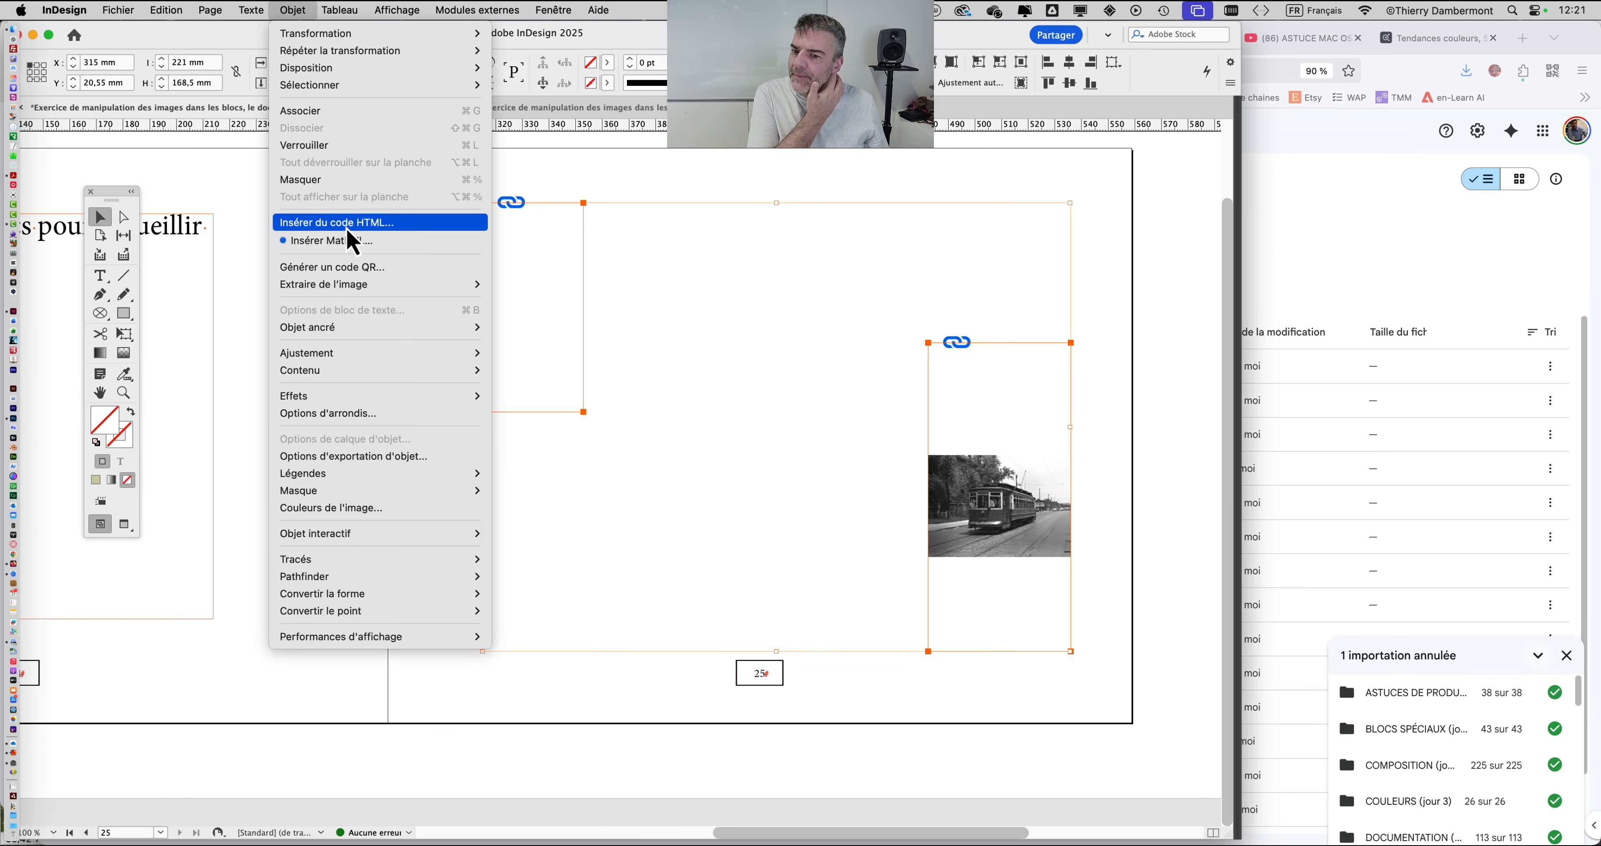
pyautogui.moveTo(433, 358)
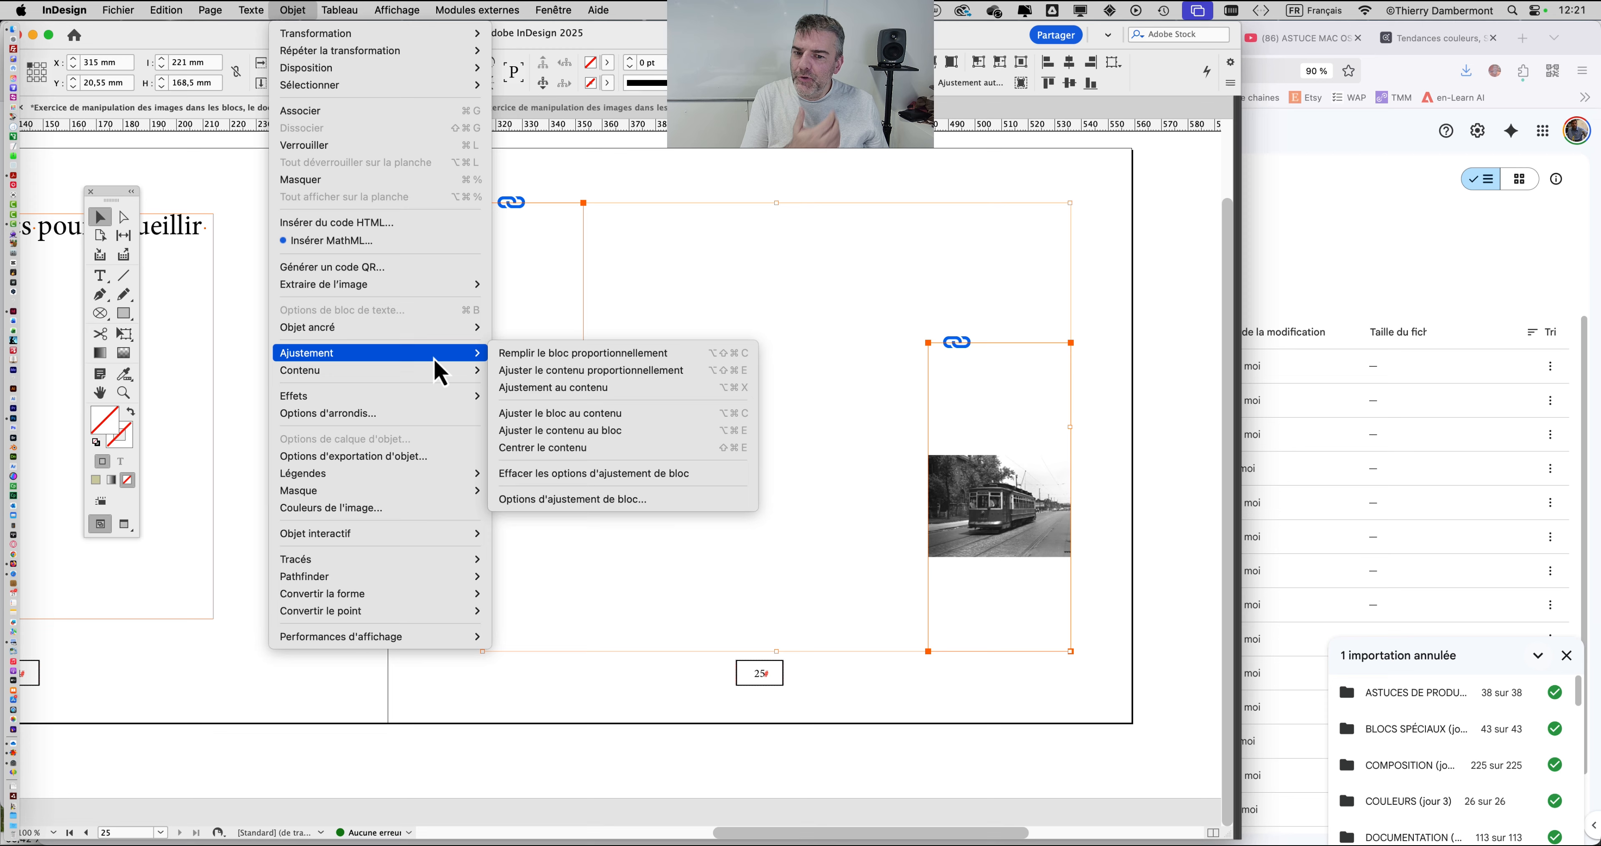
pyautogui.click(569, 371)
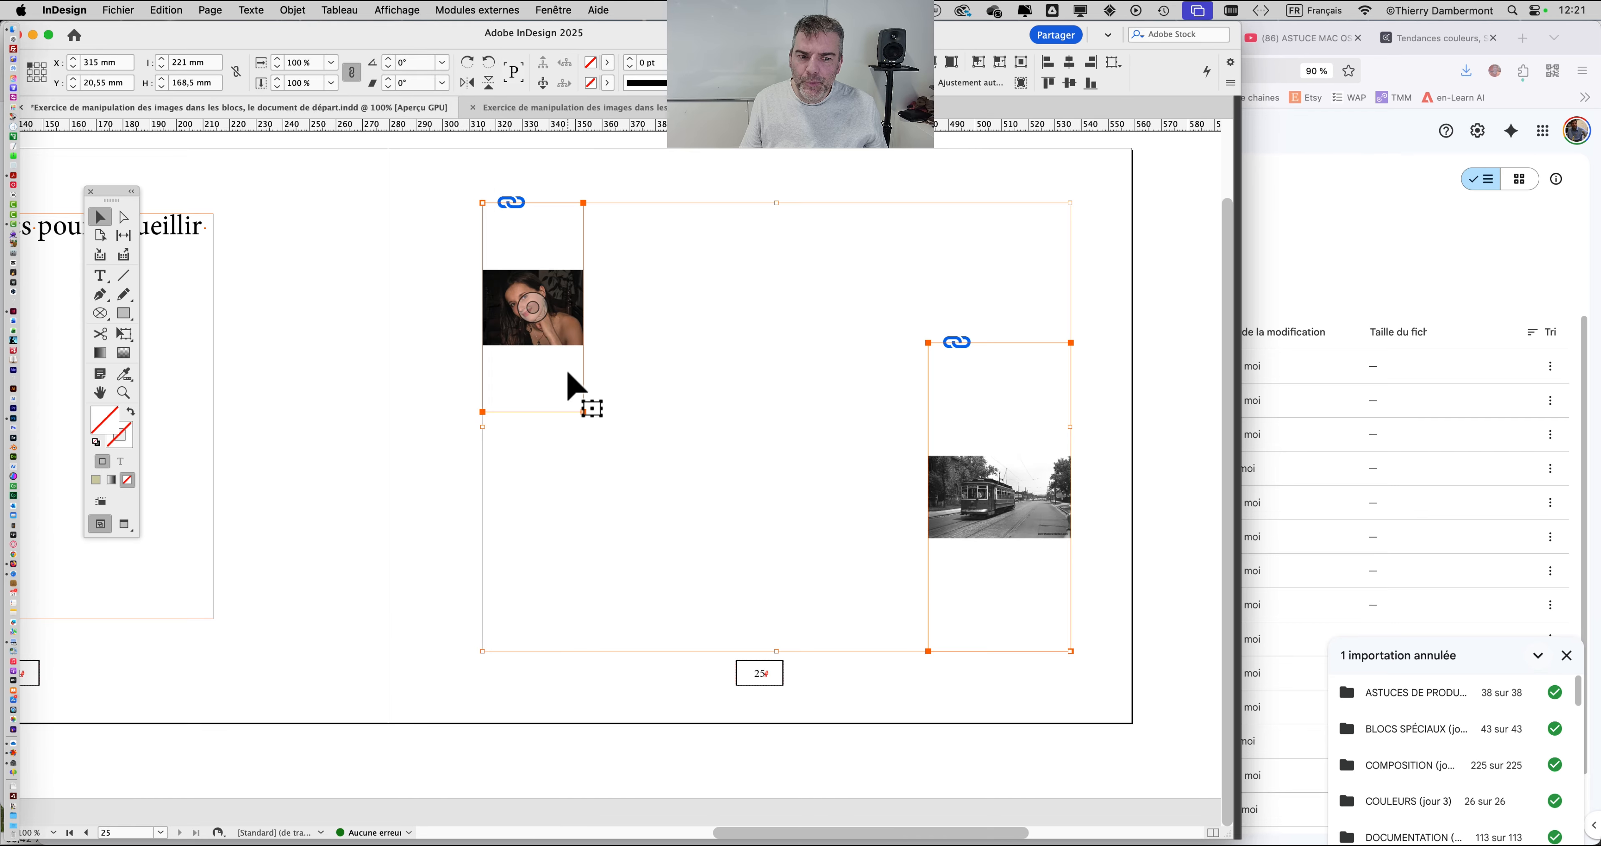
# Step: Undo the proportional fit, then reapply proportional content fitting to the portrait and tram images
pyautogui.press('super+z')
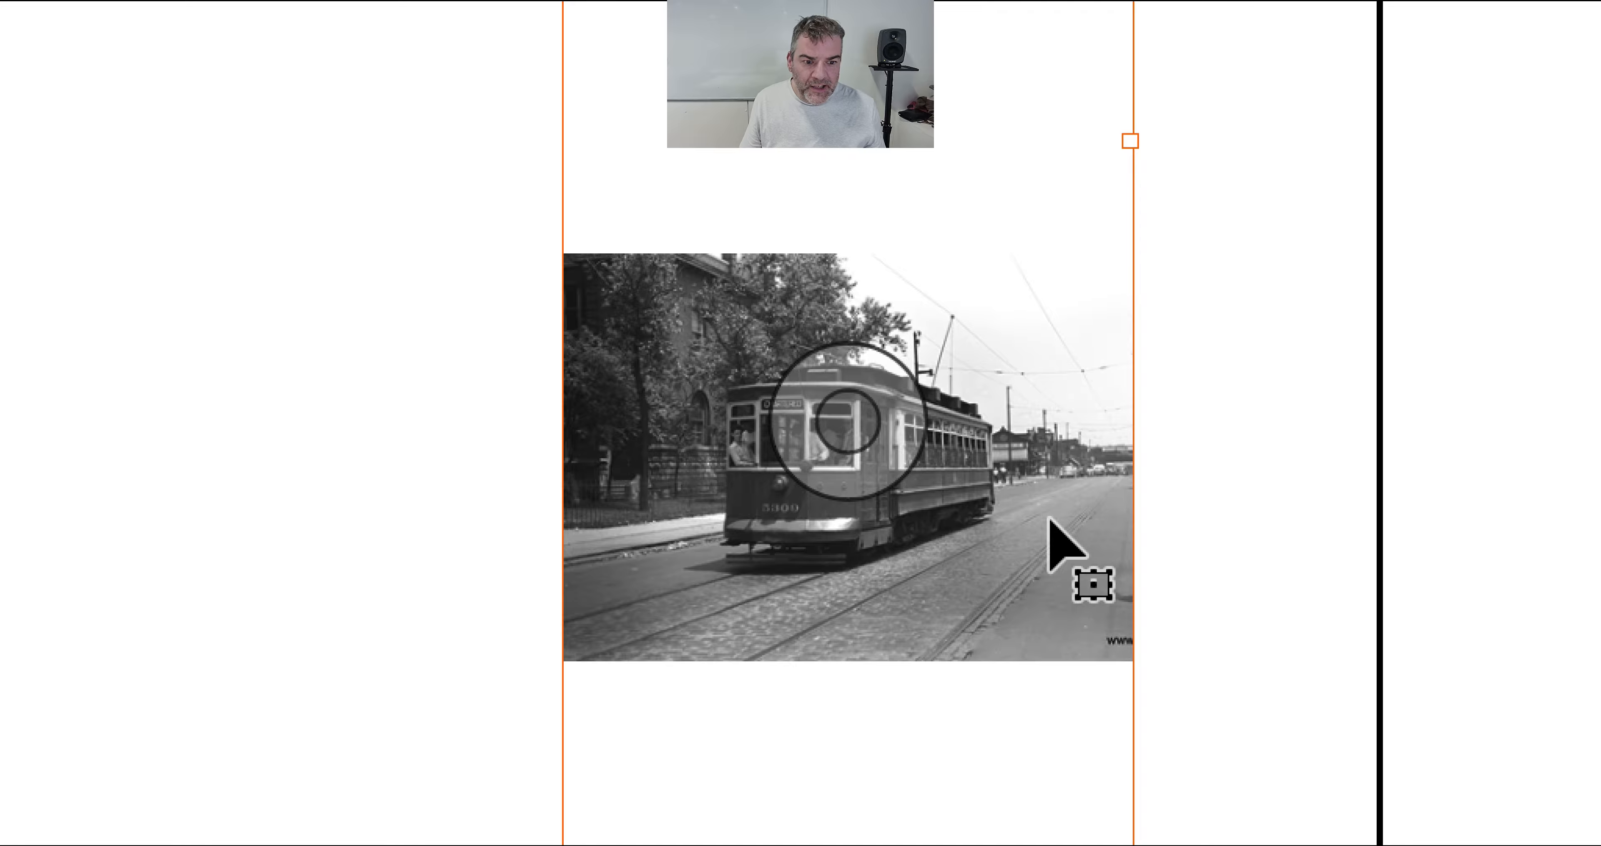
pyautogui.press('alt+shift+super+e')
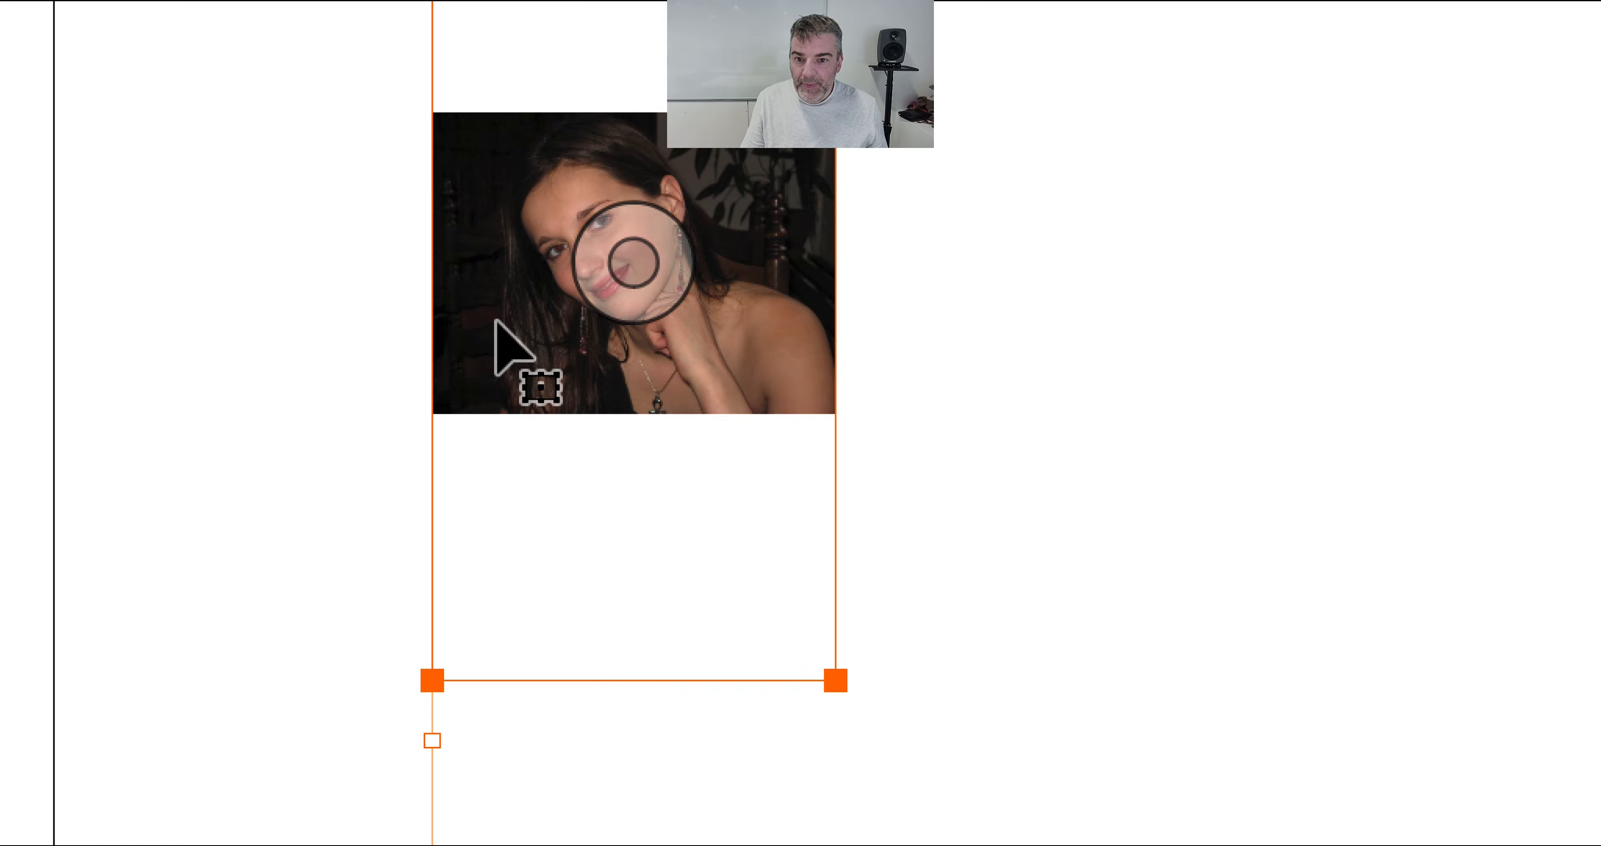
pyautogui.press('alt+shift+super+c')
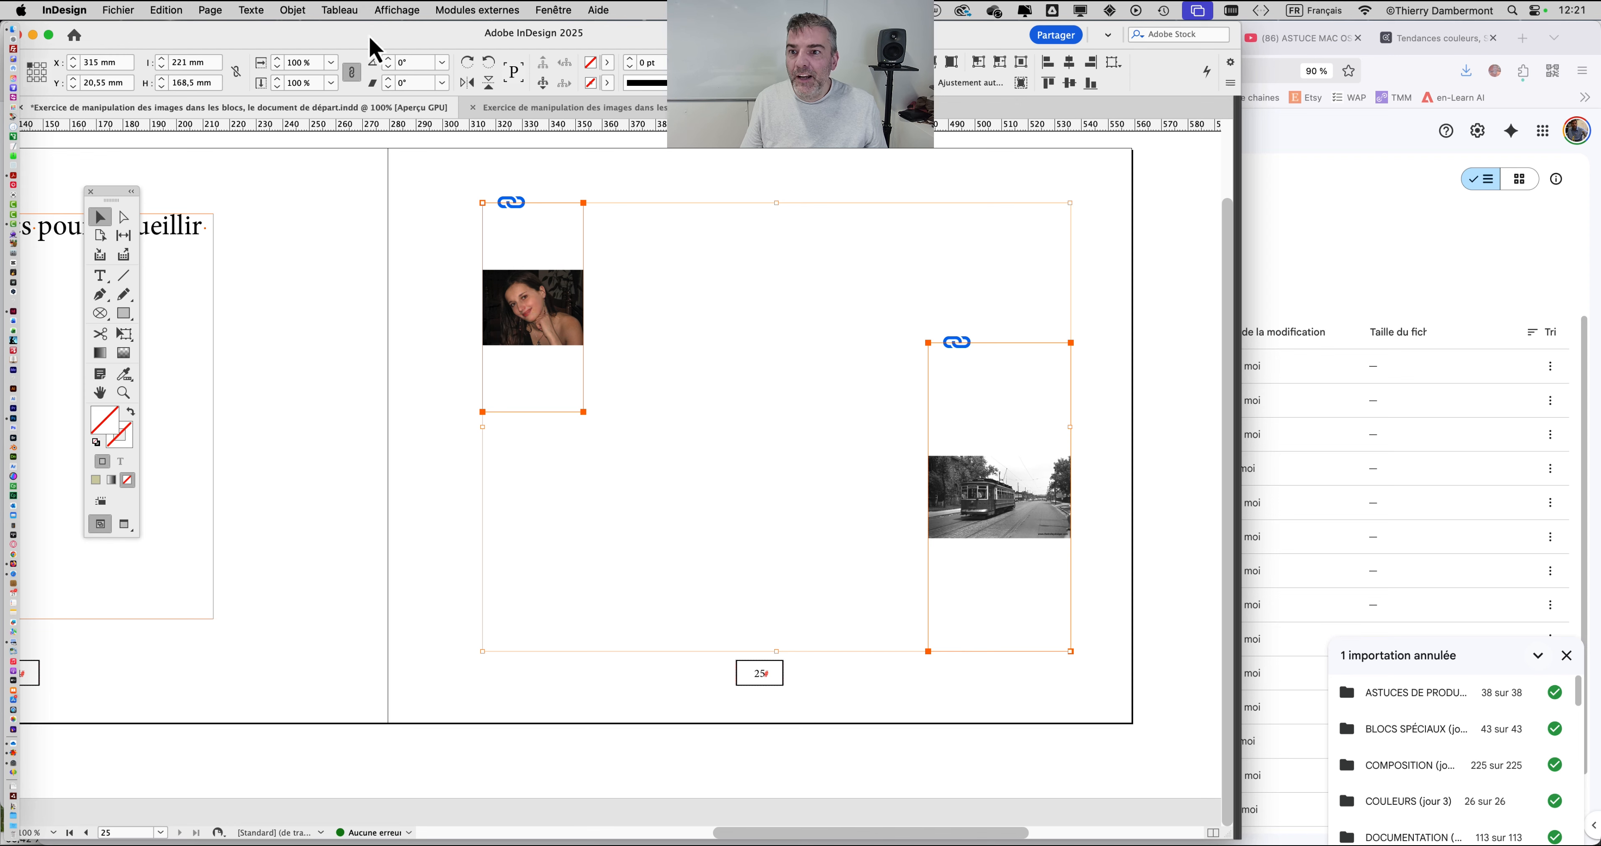
pyautogui.click(293, 10)
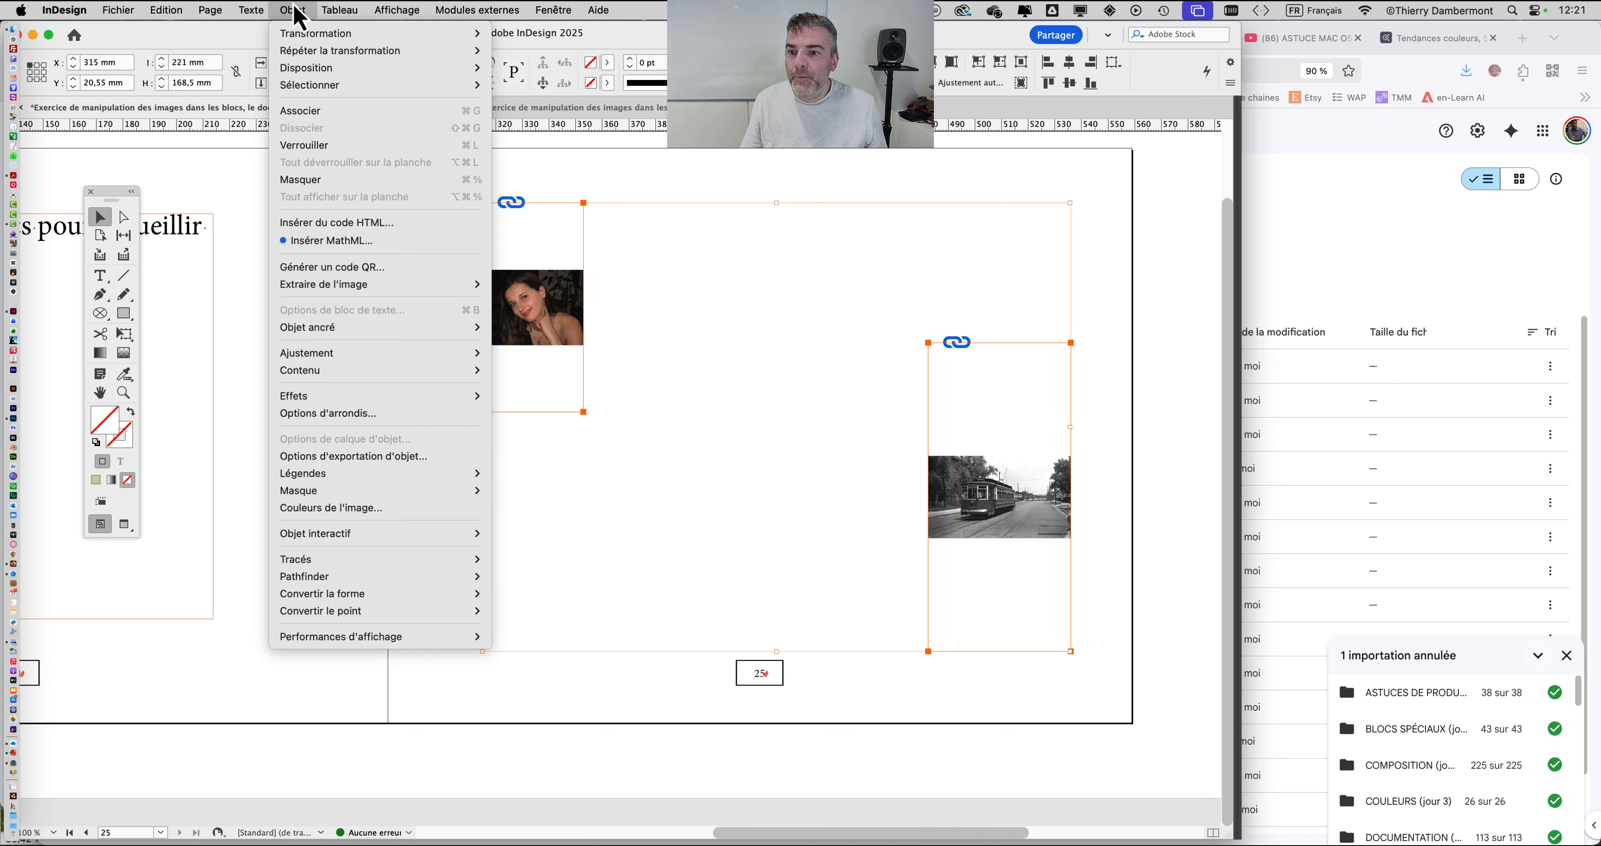
pyautogui.moveTo(342, 353)
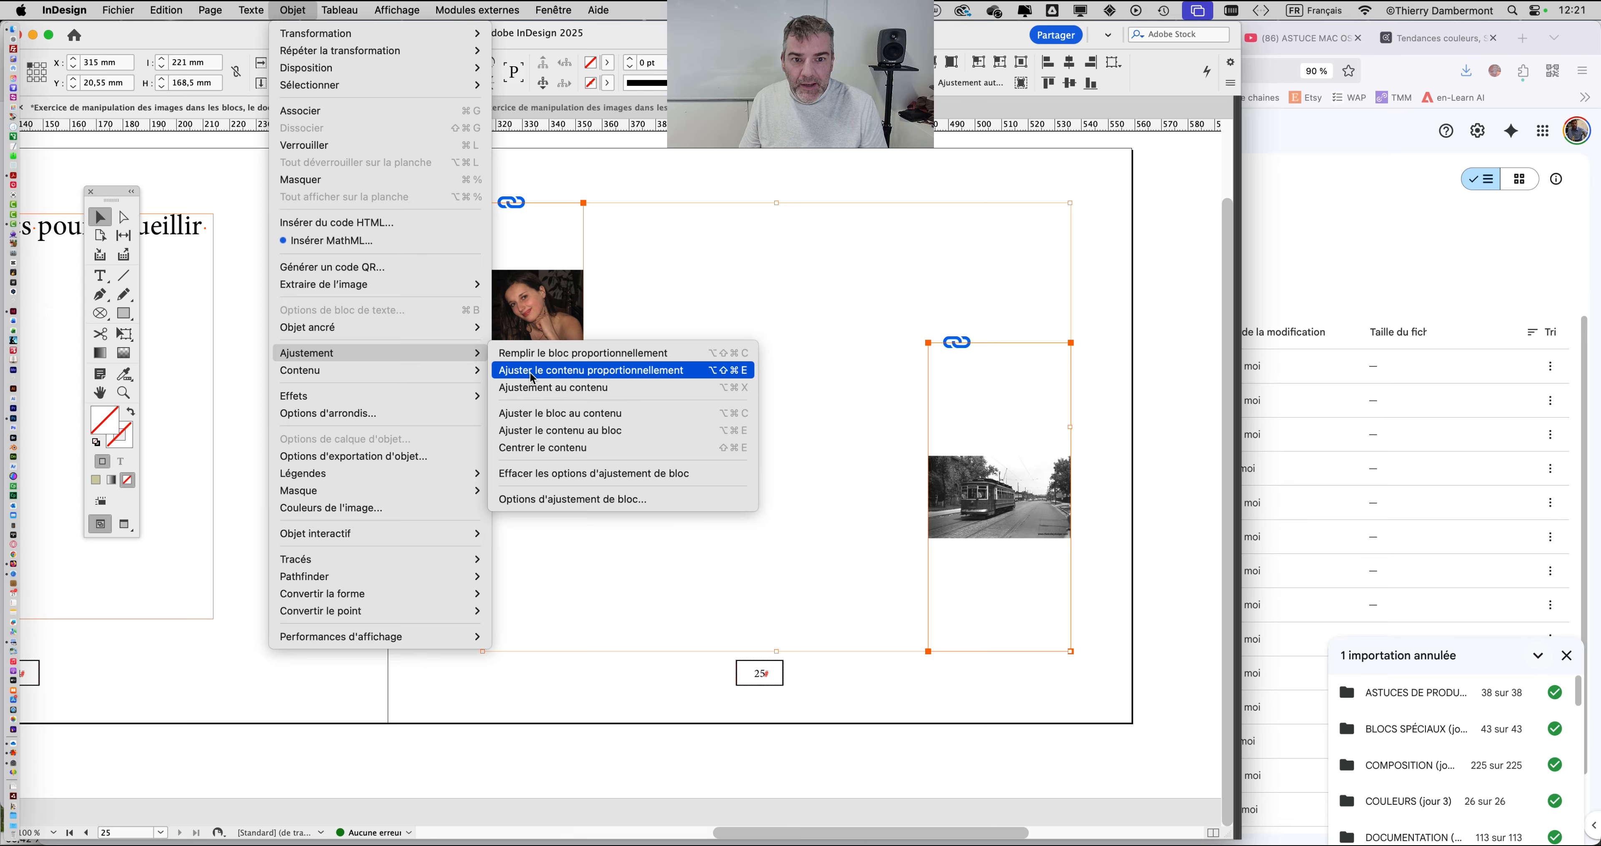
pyautogui.click(531, 366)
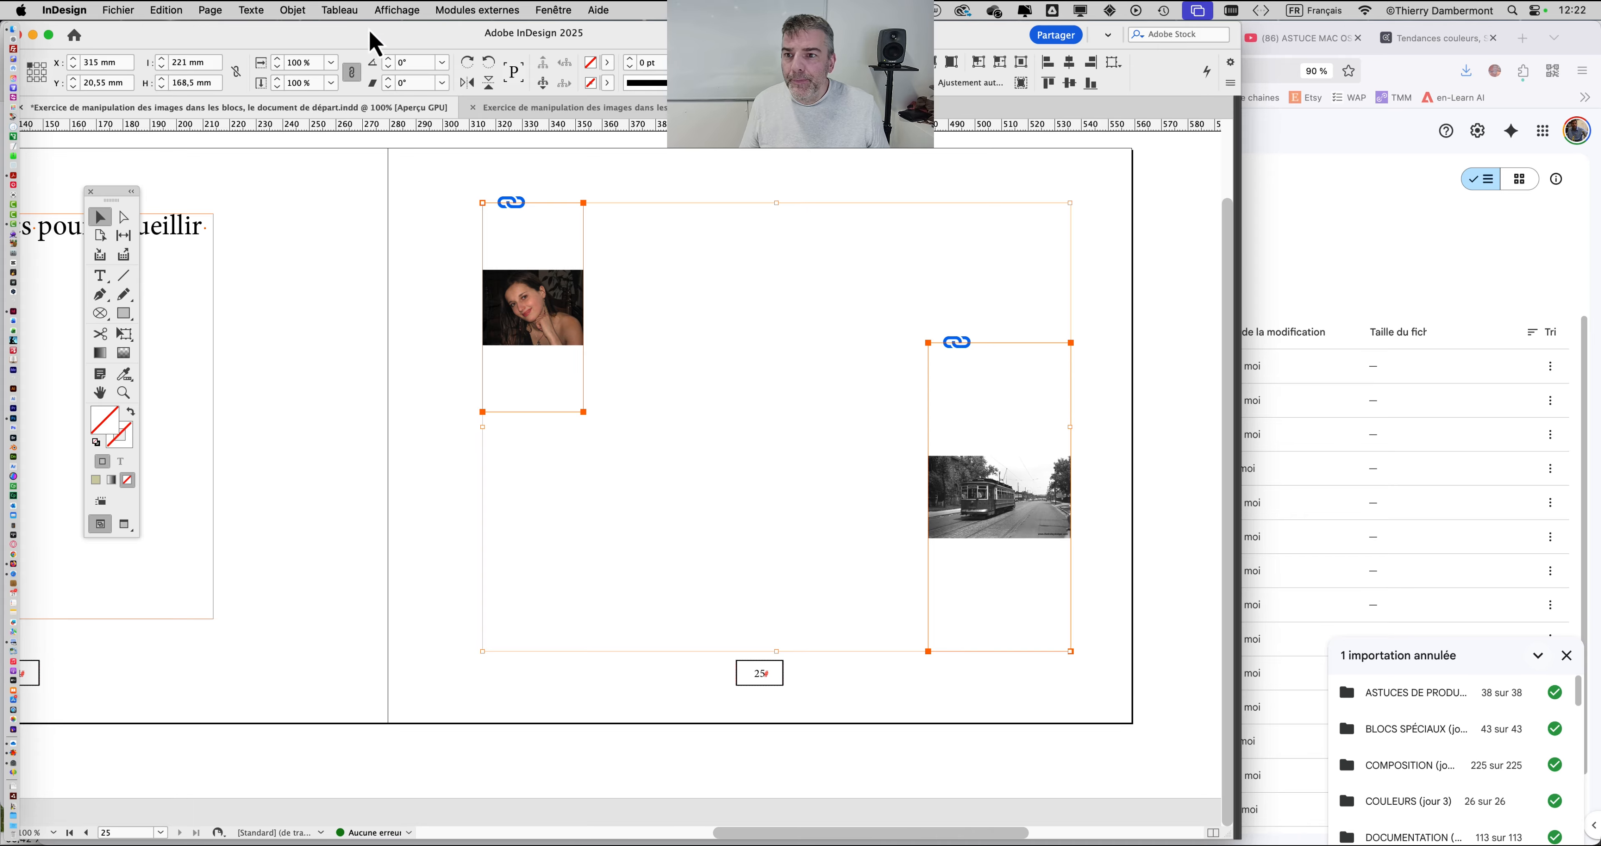
# Step: Fit both frames to their image content, then select the portrait frame alone
pyautogui.click(293, 10)
pyautogui.moveTo(340, 353)
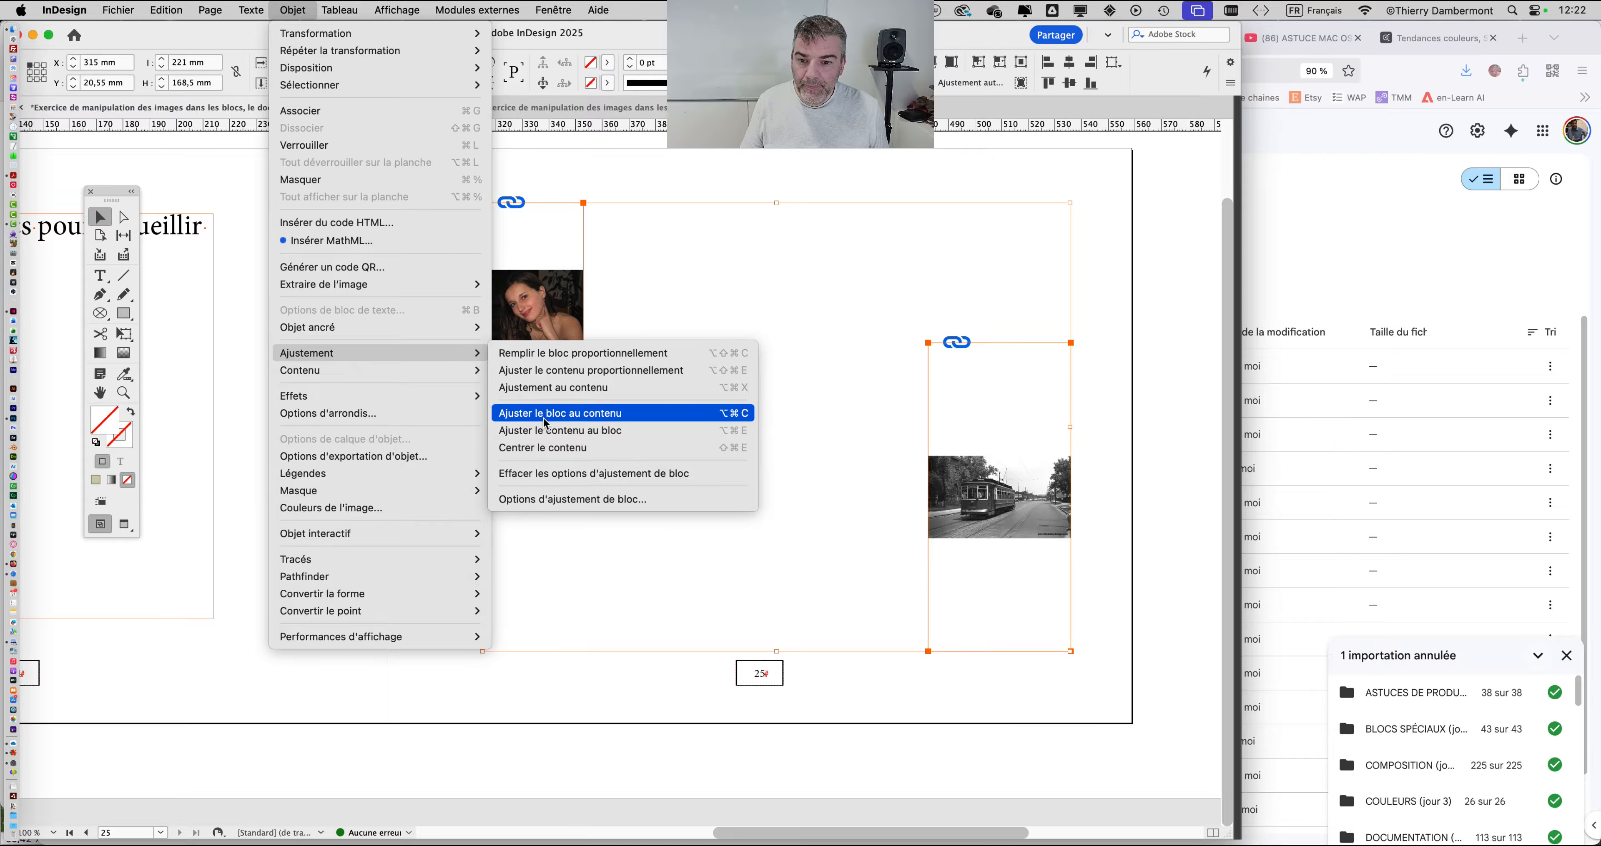
pyautogui.click(546, 423)
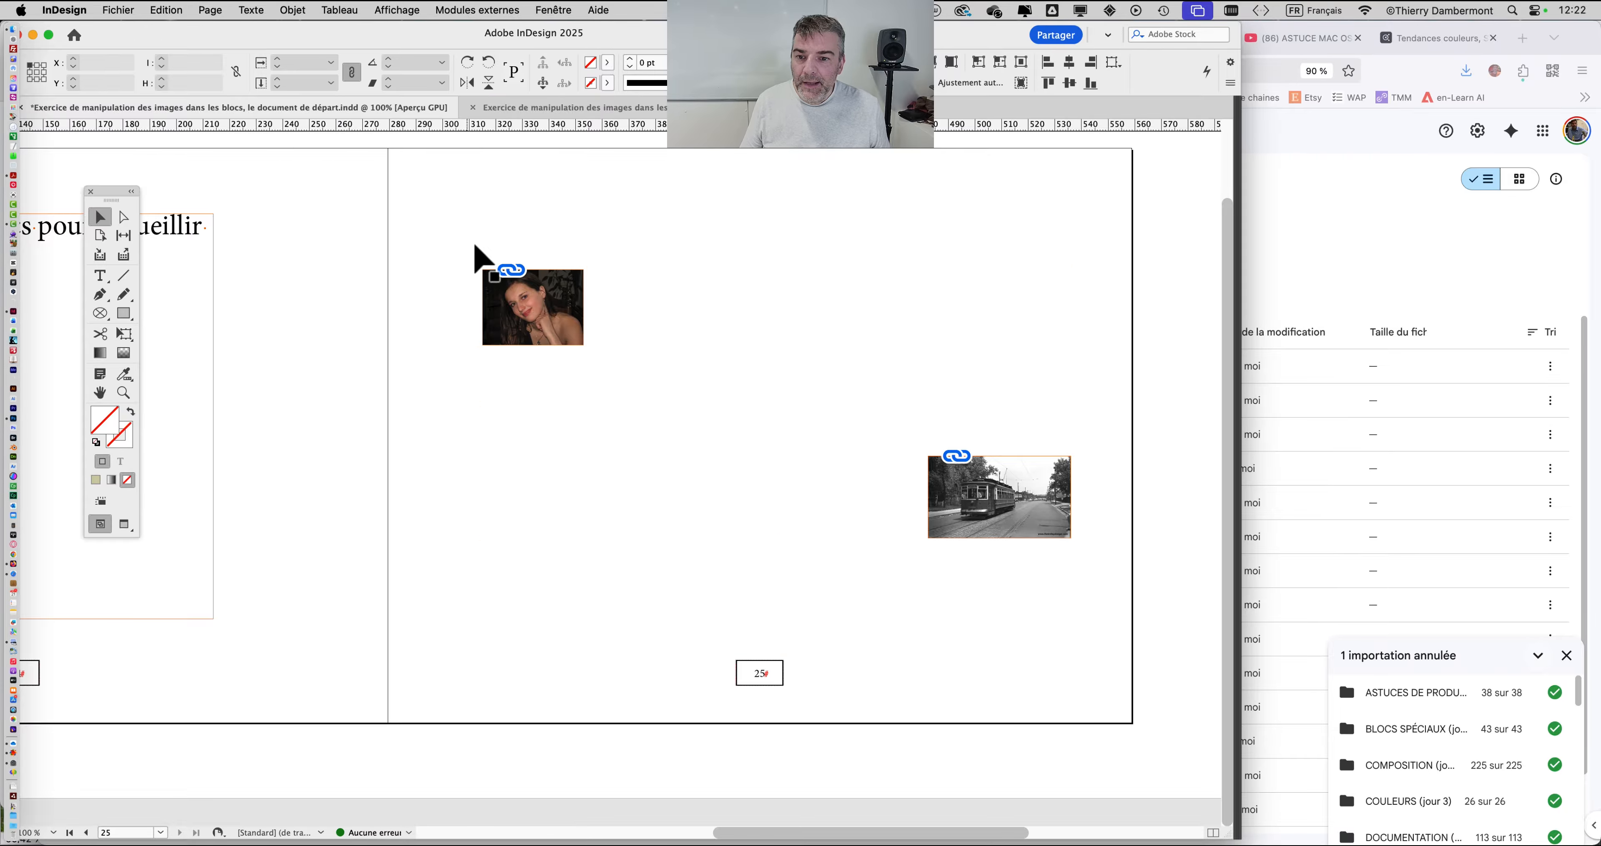
pyautogui.click(562, 336)
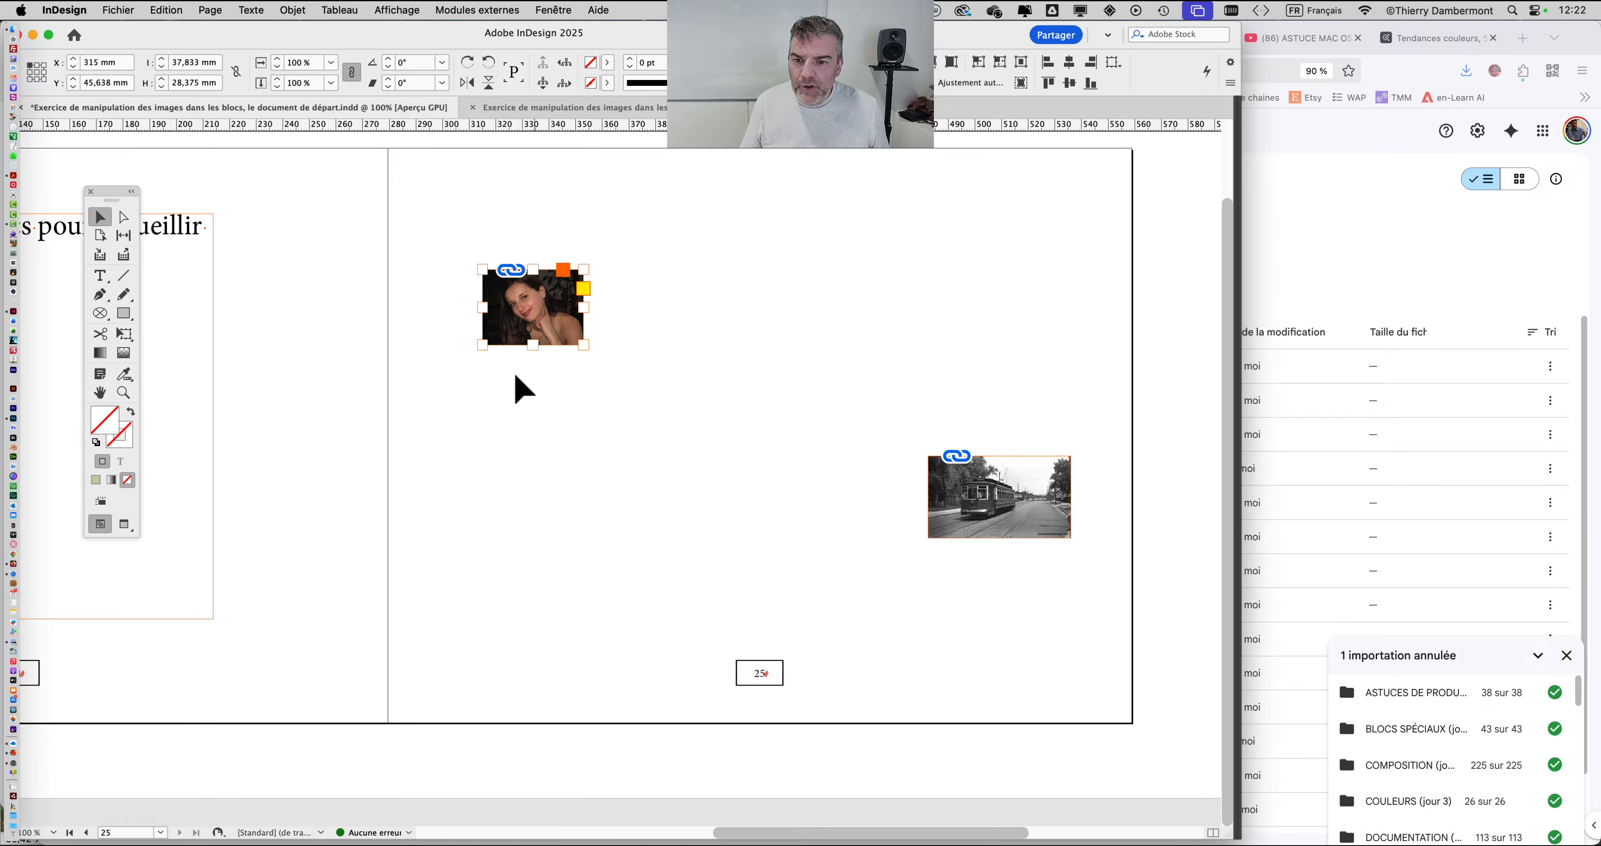